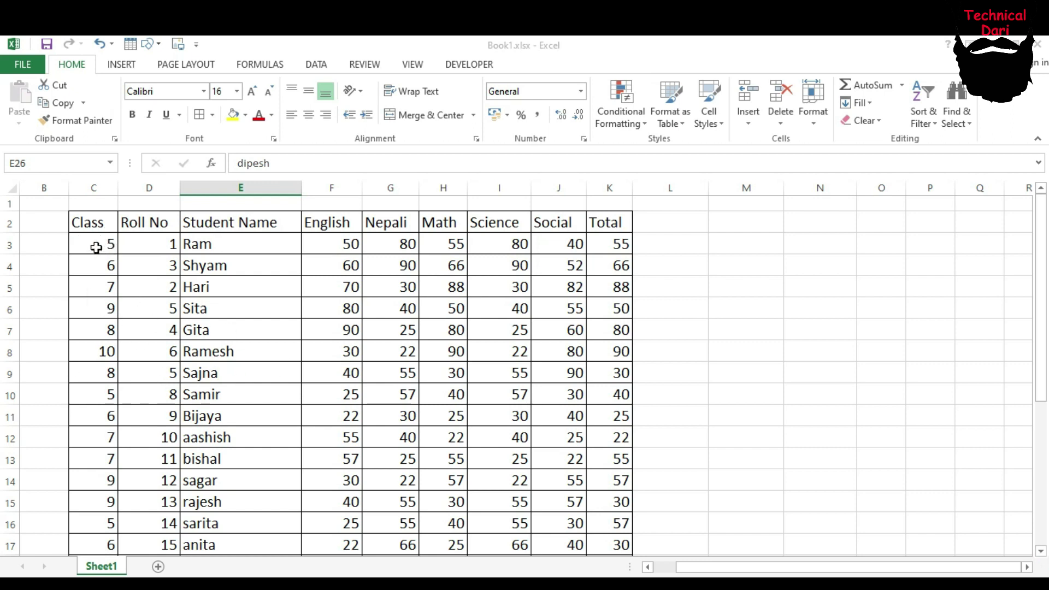
Step: Review the Class values in cells C3, C10 and C16 of the marks table
left_click(96, 247)
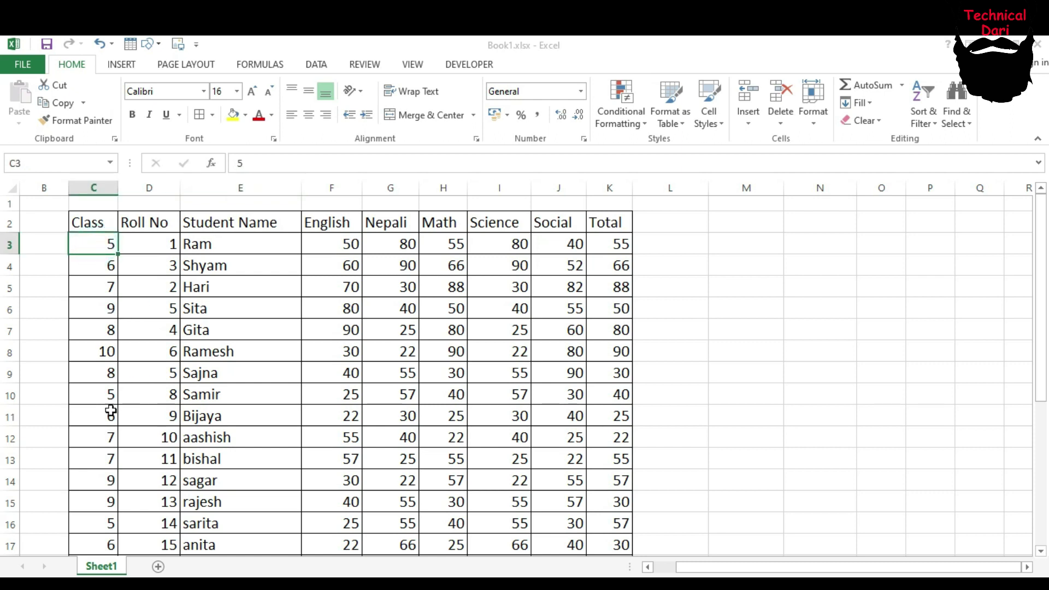
left_click(87, 394)
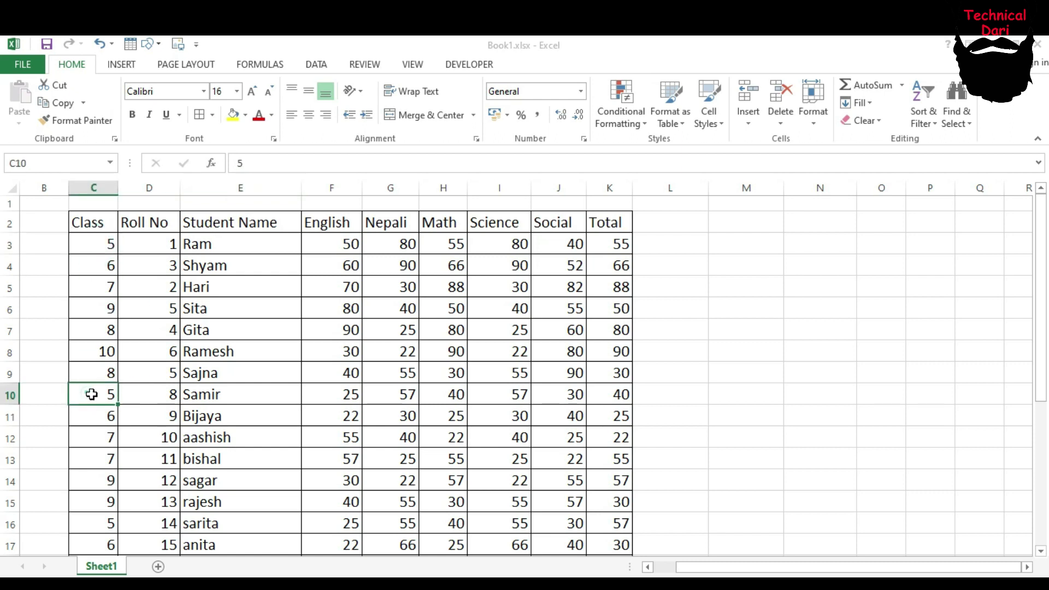
left_click(85, 518)
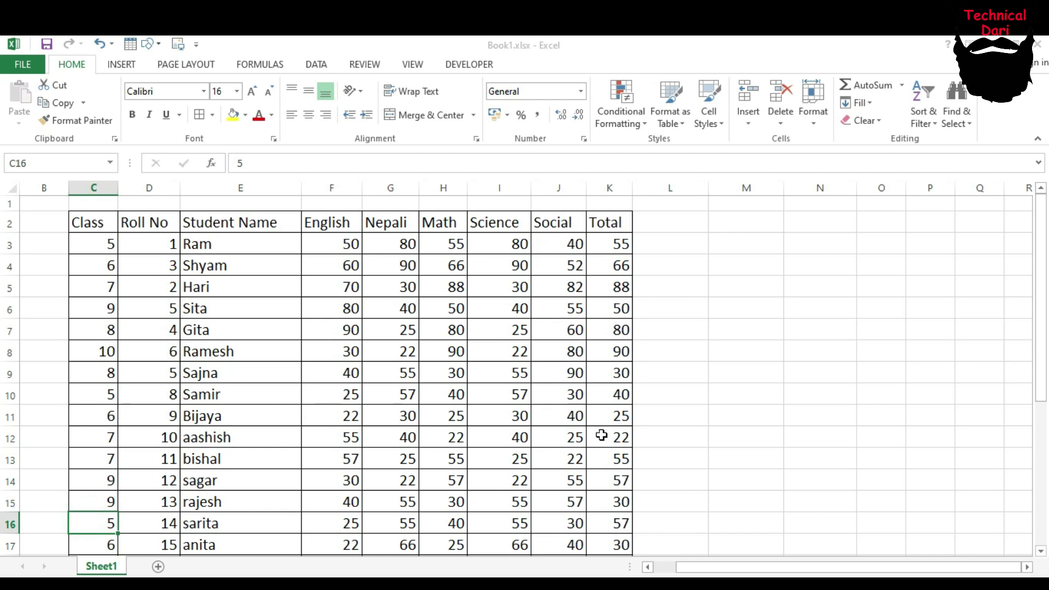
scroll(409, 382, "down", 5)
scroll(409, 384, "up", 5)
Step: Select cell M2, add a new blank Sheet2, and return to Sheet1
left_click(123, 66)
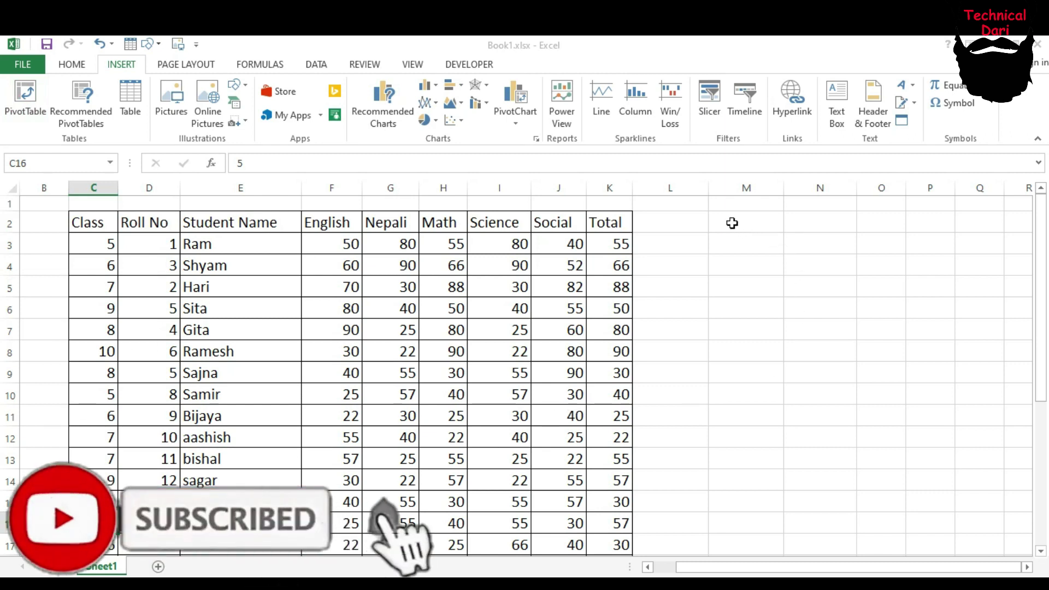
left_click(732, 222)
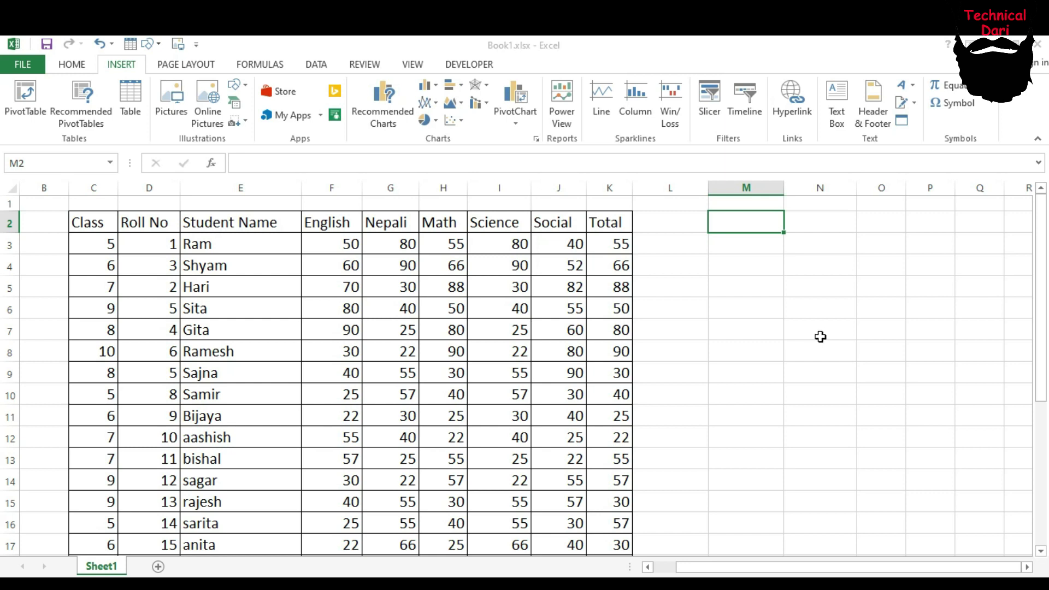
left_click(744, 218)
left_click(158, 567)
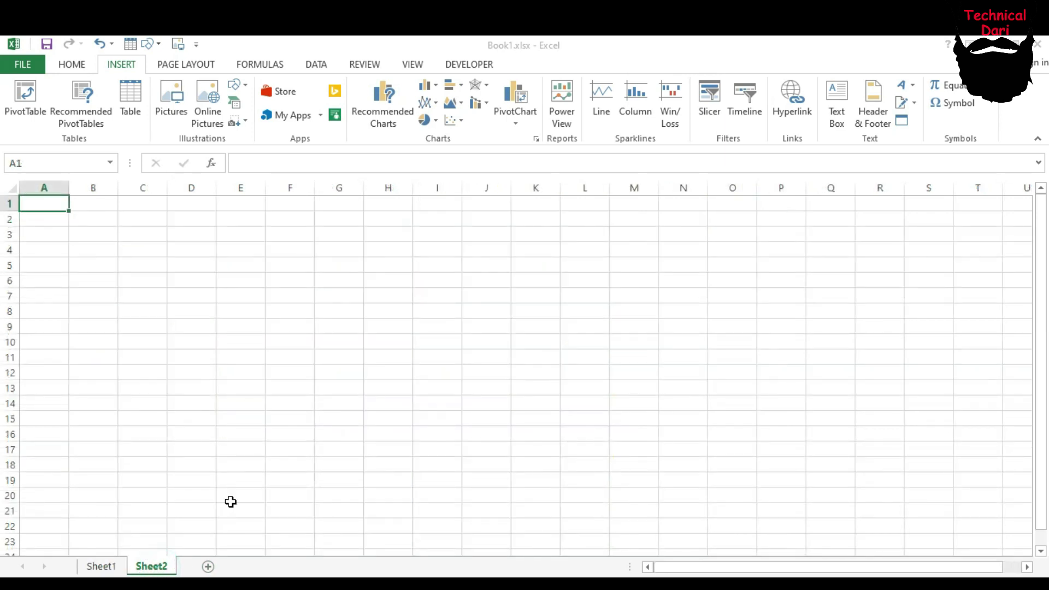
left_click(101, 567)
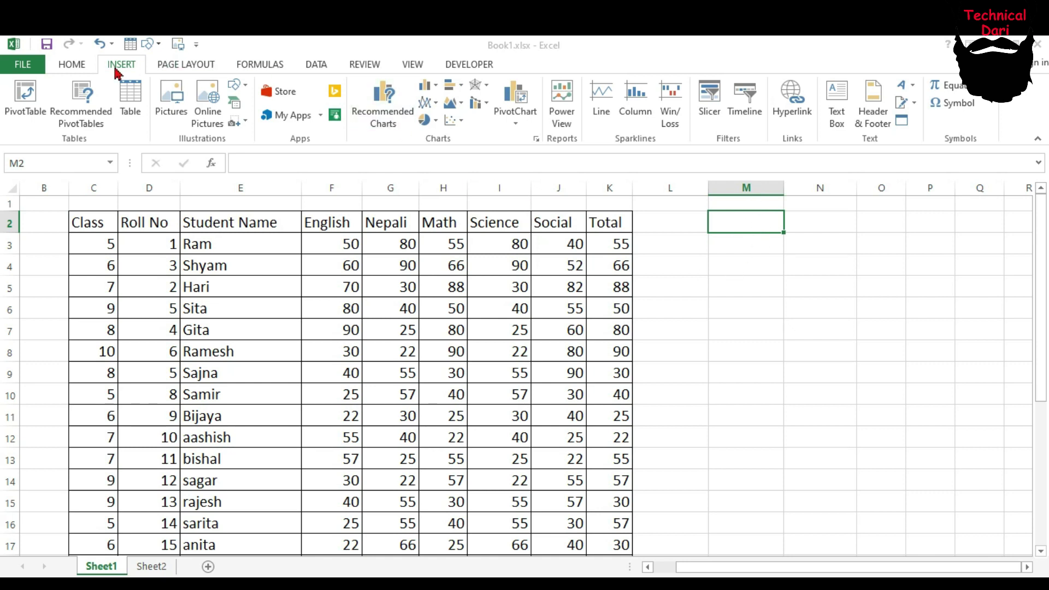
Step: Create an empty PivotTable1 at Sheet1!M2 from the marks range C2:K27
left_click(24, 107)
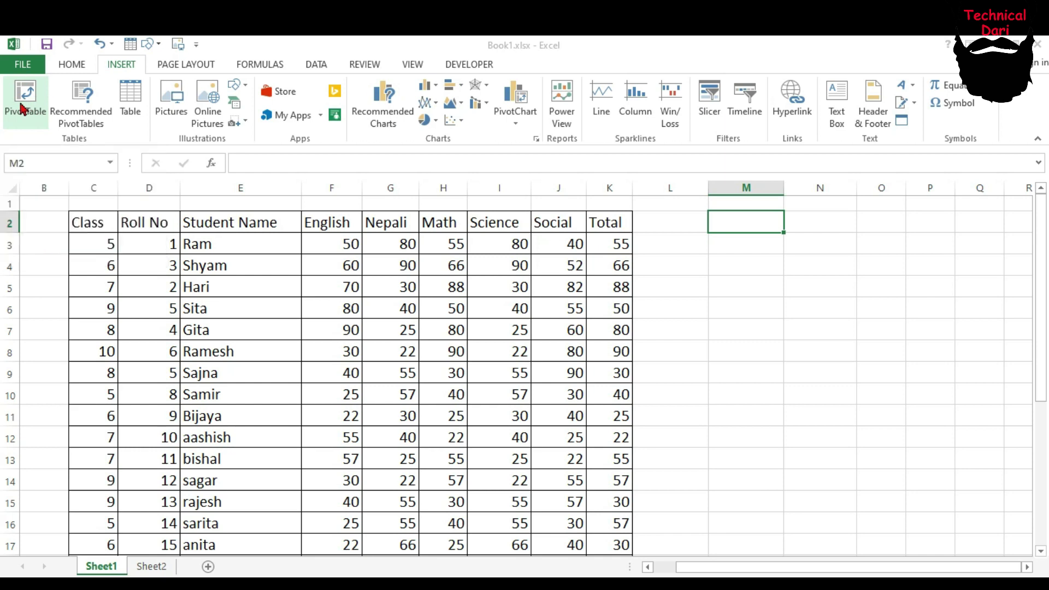
mouse_move(376, 214)
left_mouse_down()
mouse_move(610, 250)
mouse_move(690, 215)
left_mouse_up()
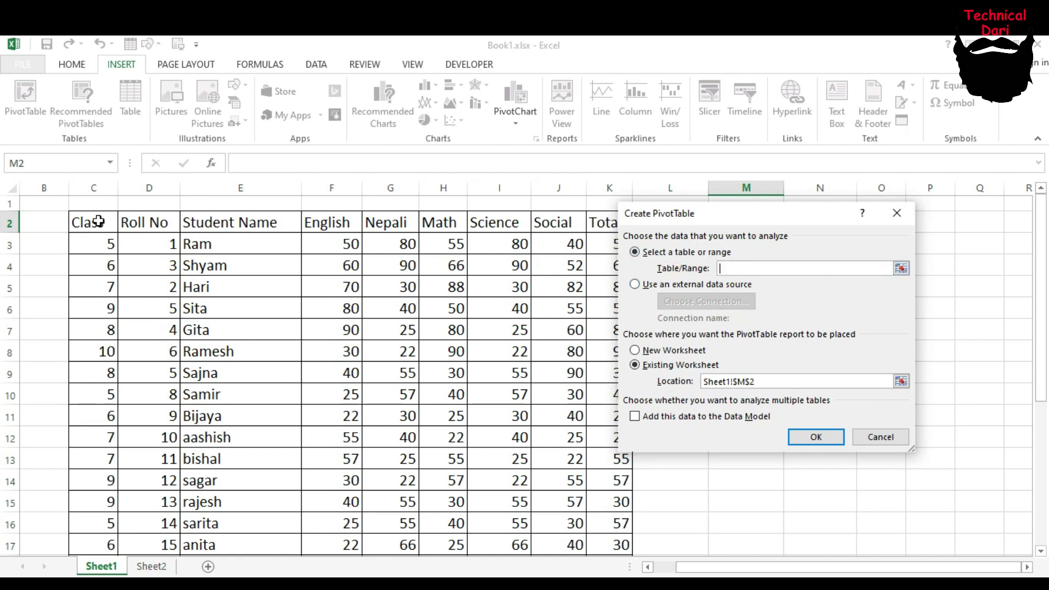
mouse_move(92, 222)
left_mouse_down()
mouse_move(623, 551)
mouse_move(616, 532)
left_mouse_up()
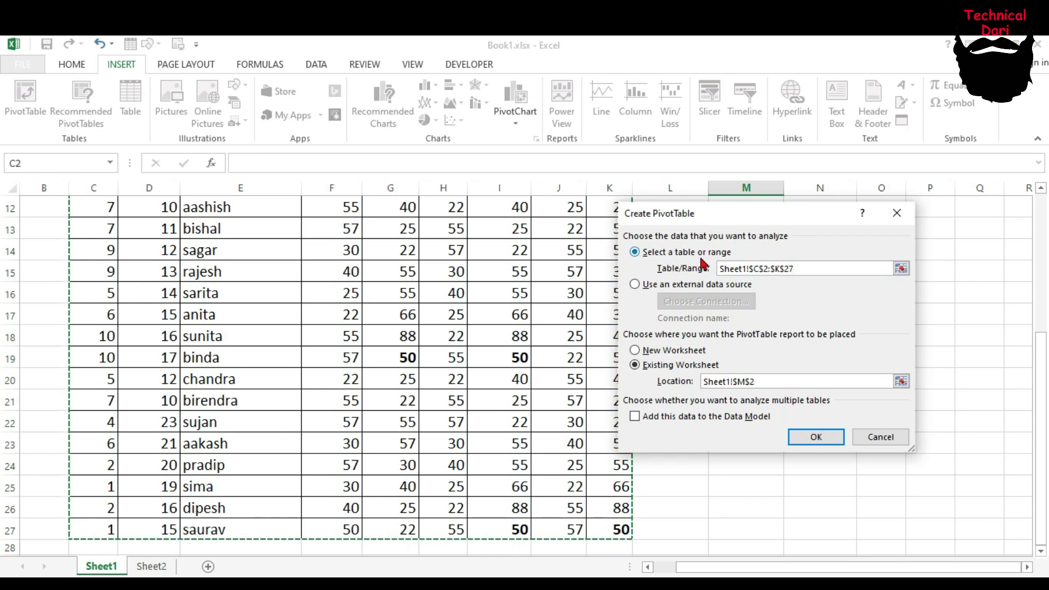
left_click(819, 440)
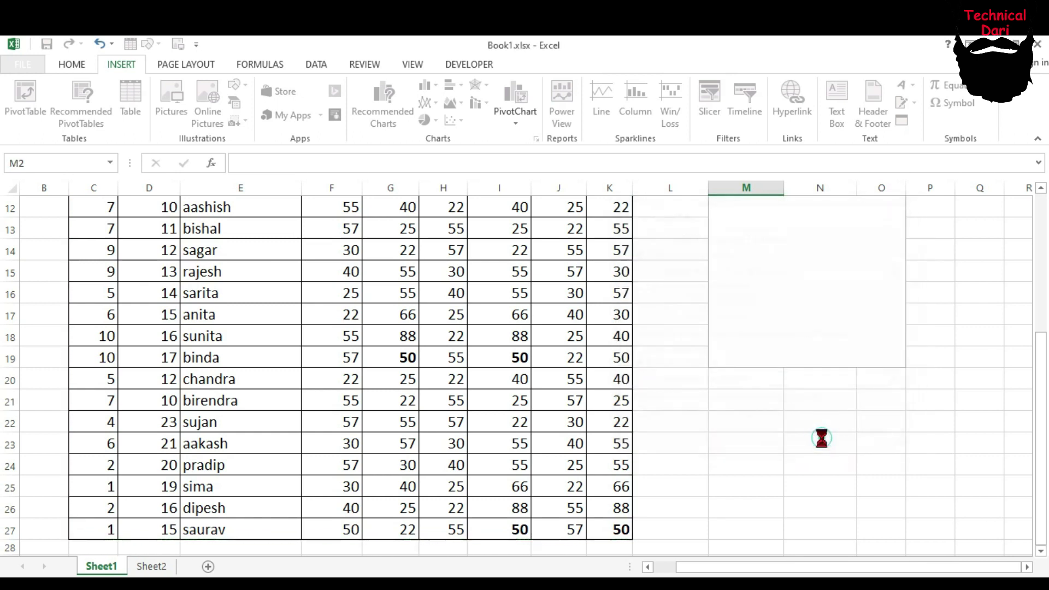
scroll(767, 397, "up", 2)
scroll(765, 355, "up", 2)
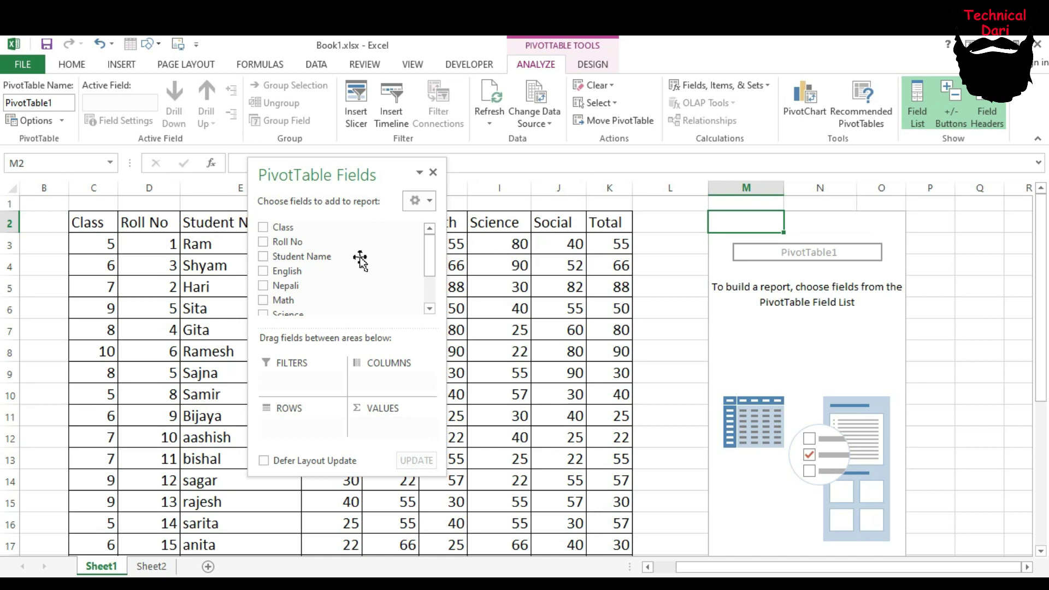
Step: Reposition the PivotTable Fields pane, then select cell L7 to hide it
mouse_move(315, 176)
left_mouse_down()
mouse_move(583, 232)
mouse_move(853, 235)
left_mouse_up()
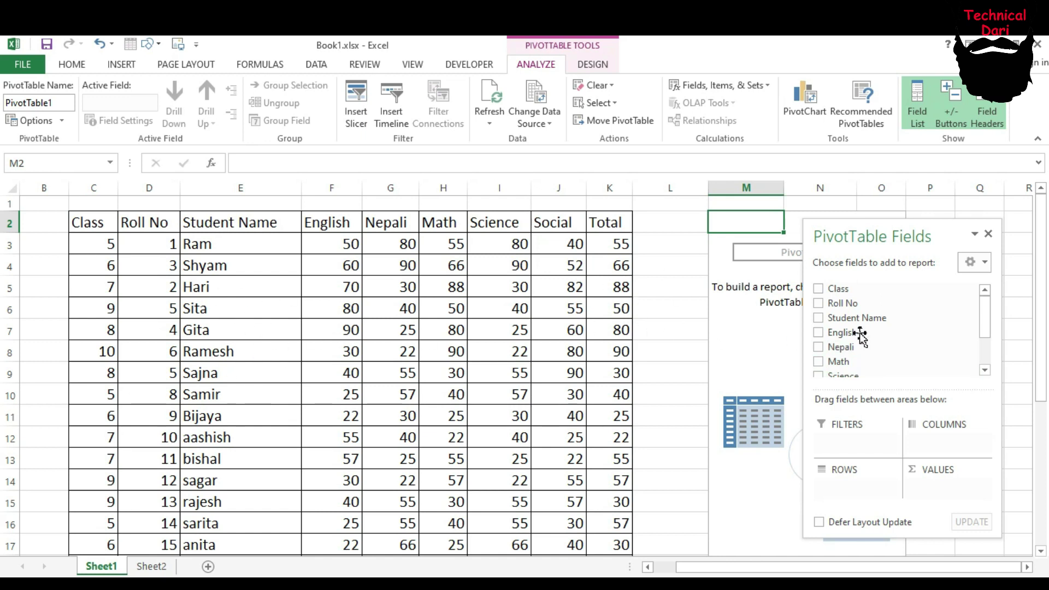
left_click_drag(871, 230, 414, 224)
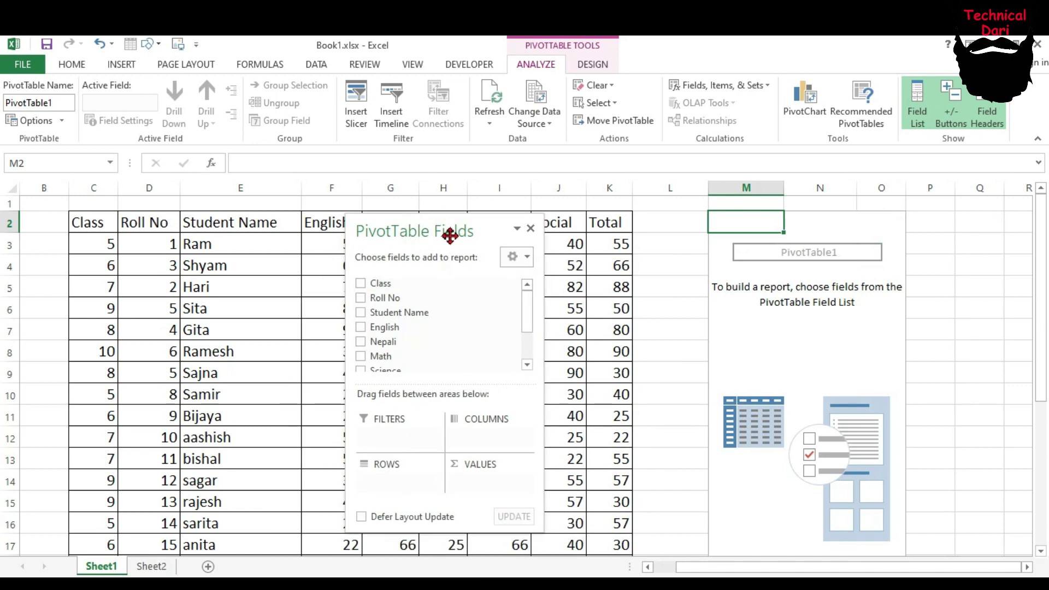
left_click_drag(418, 230, 890, 244)
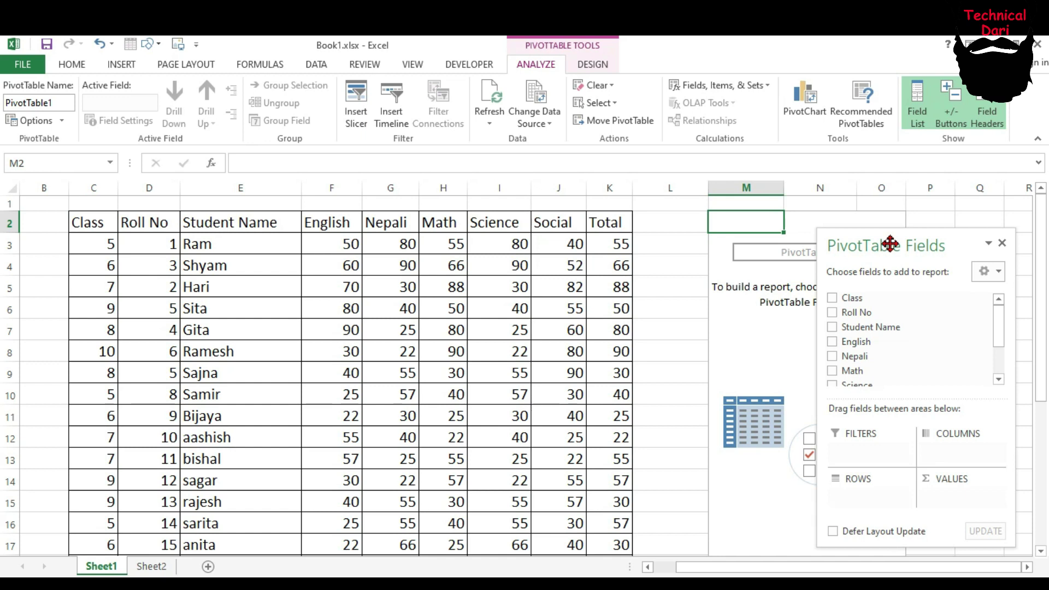
left_click_drag(891, 245, 782, 245)
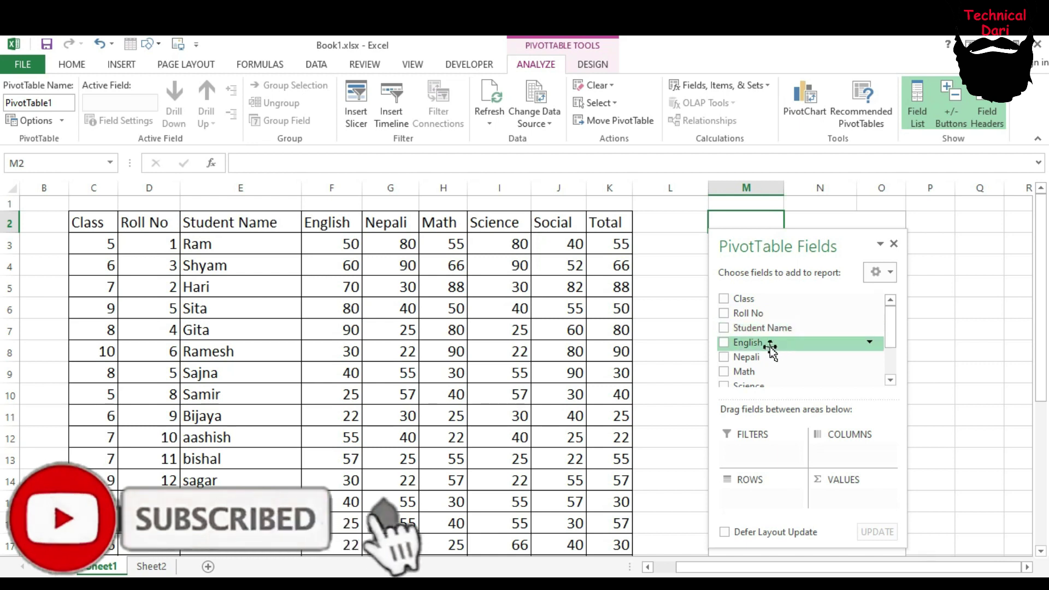
left_click(891, 380)
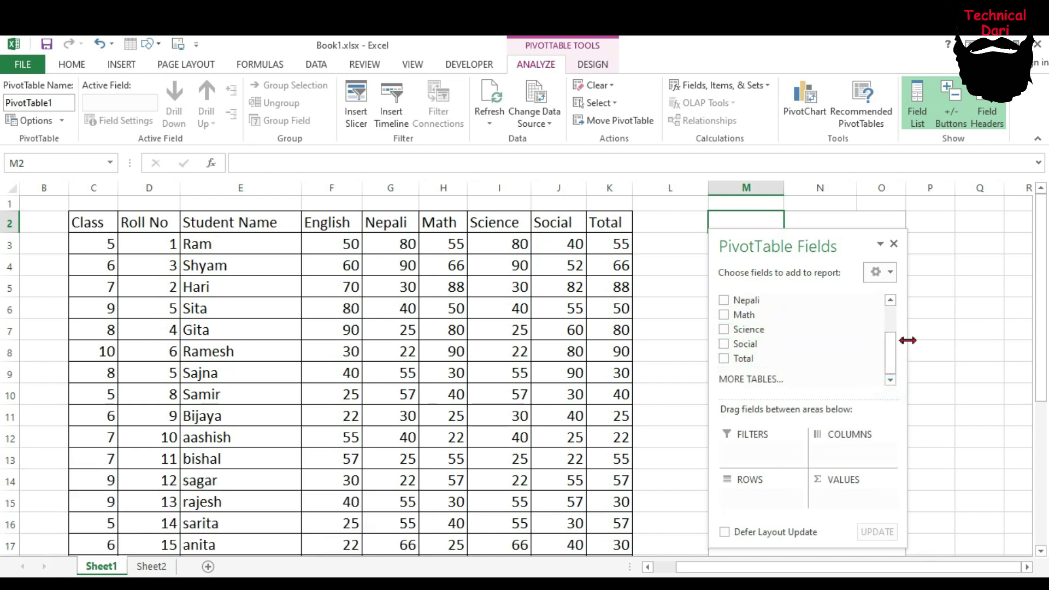
left_click_drag(891, 360, 891, 336)
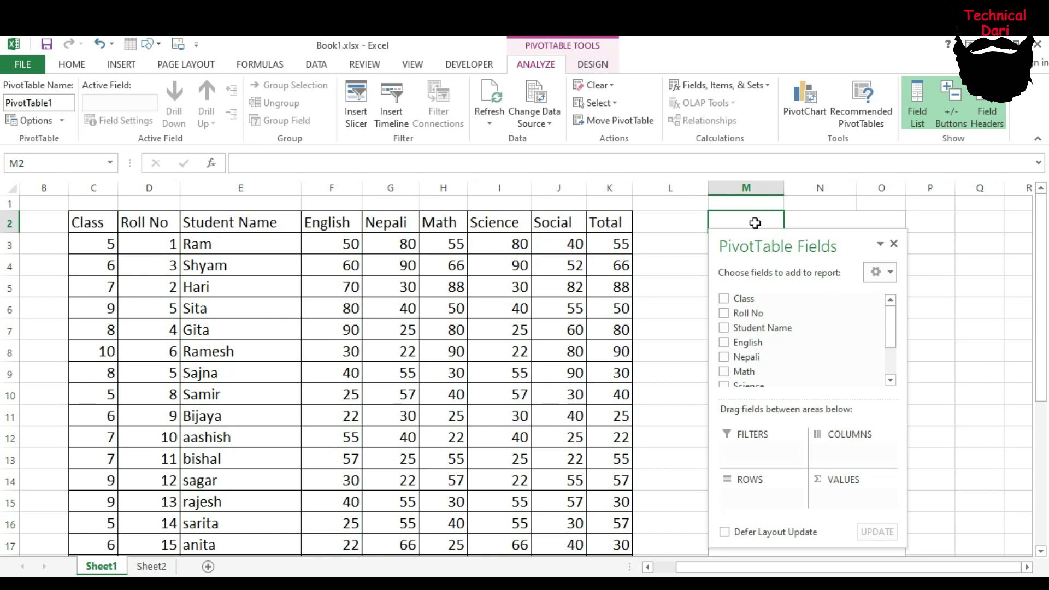
left_click_drag(778, 246, 894, 252)
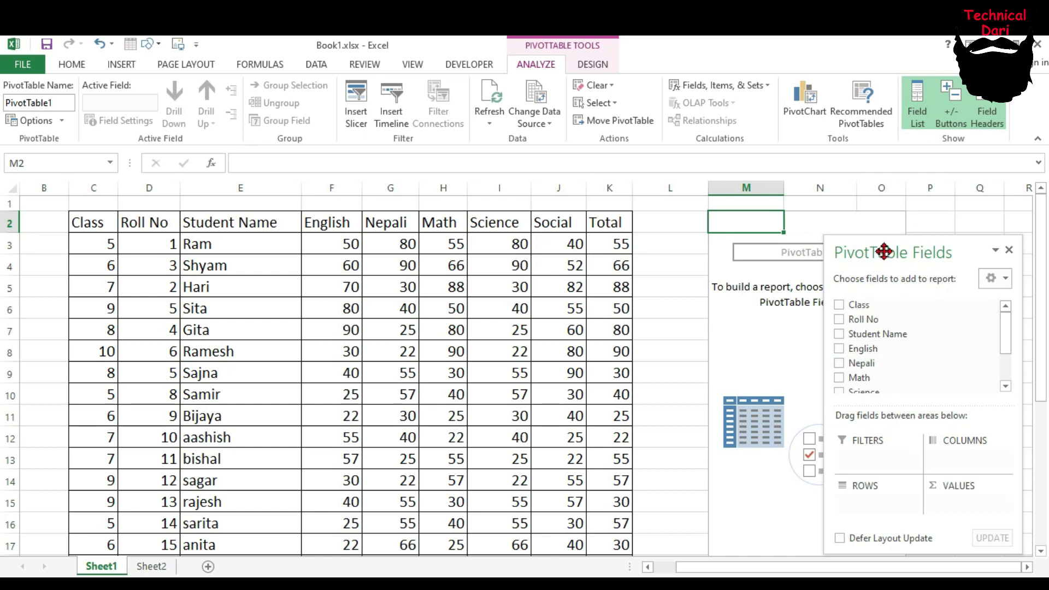
left_click_drag(881, 253, 835, 245)
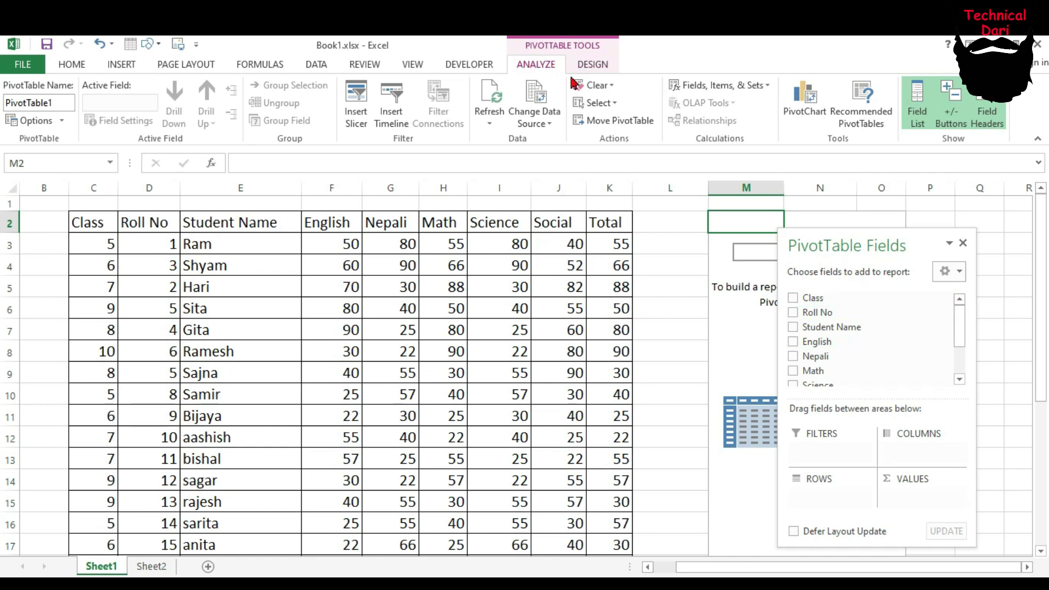
left_click(668, 321)
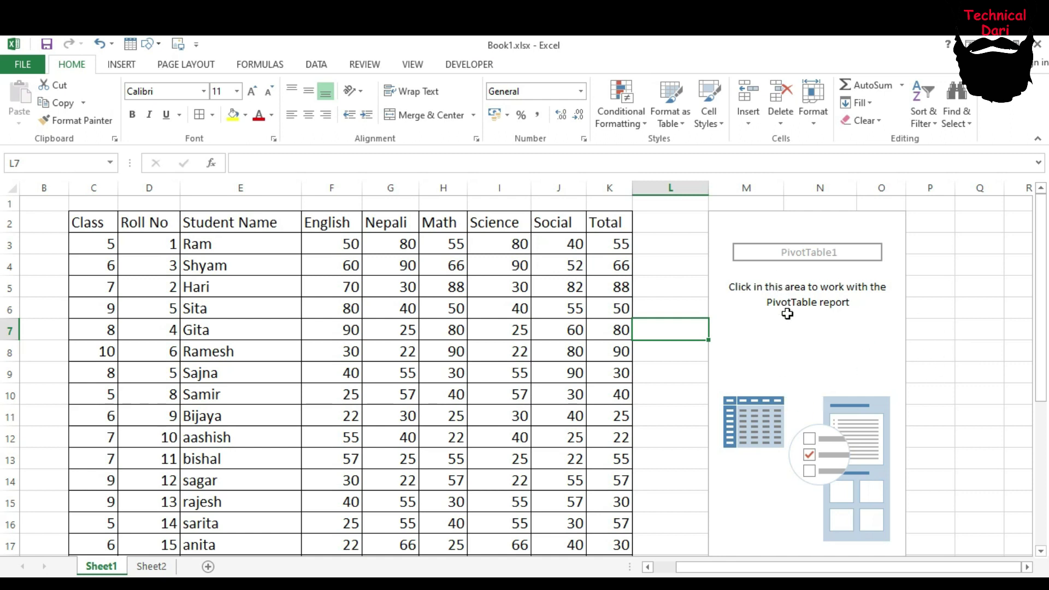
Step: Select the empty PivotTable1 at M2 and remove it with Clear All
left_click(787, 314)
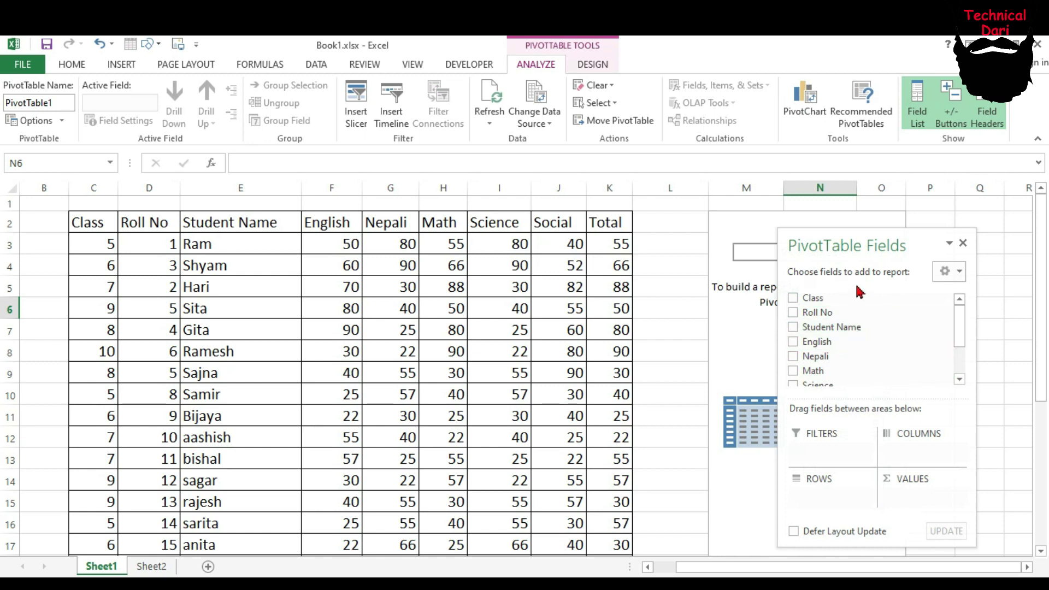
left_click(745, 221)
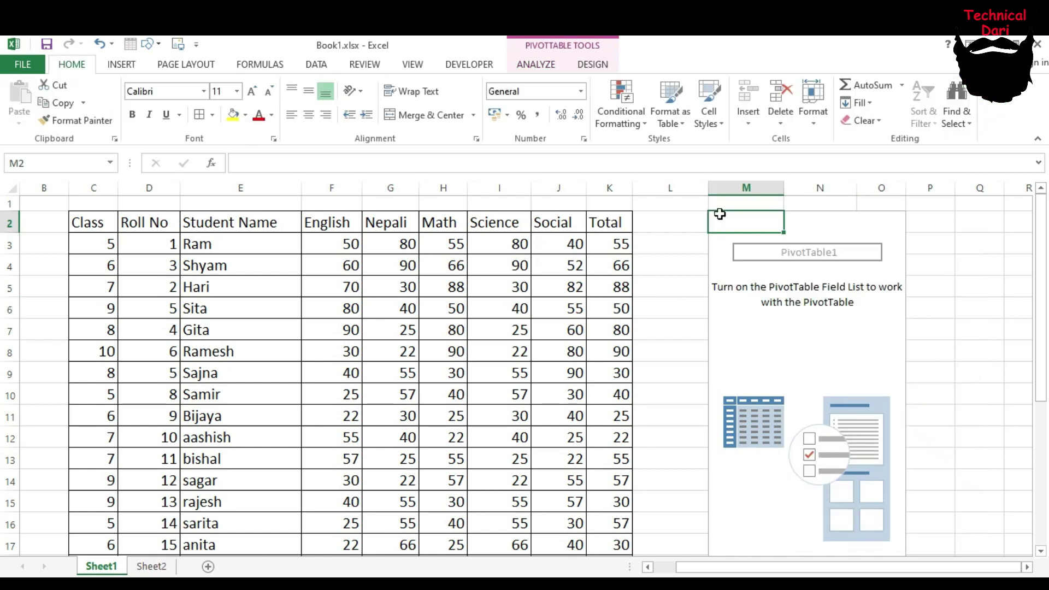
left_click_drag(693, 205, 949, 531)
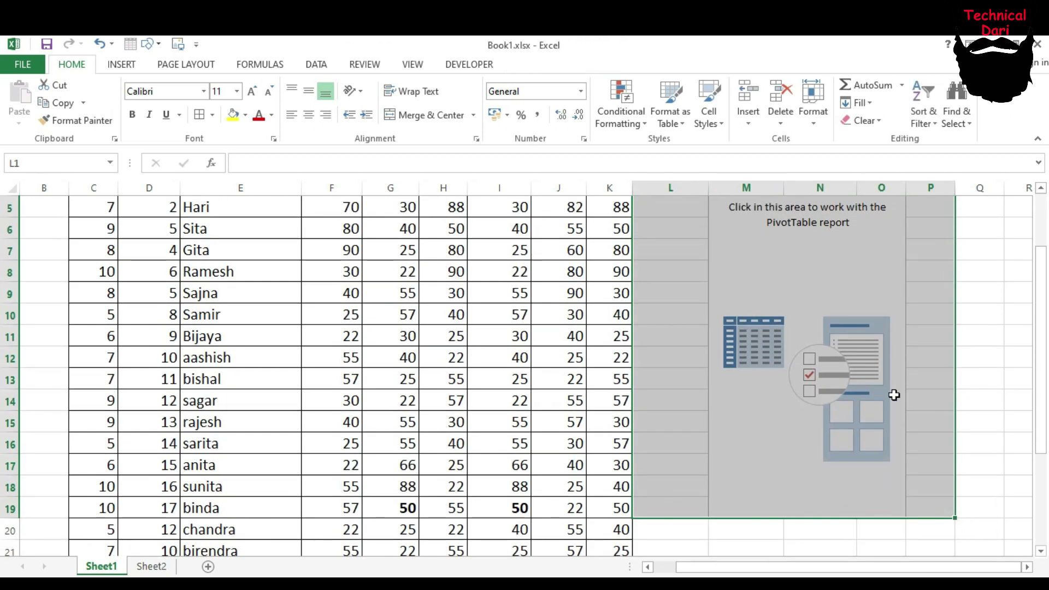
left_click(863, 120)
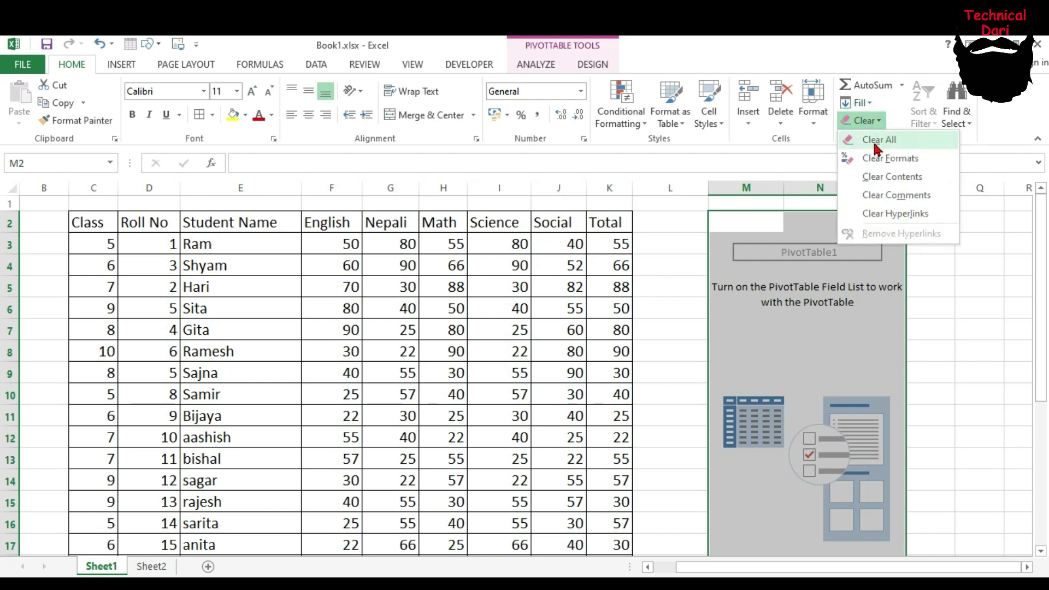
left_click(874, 143)
left_click(911, 354)
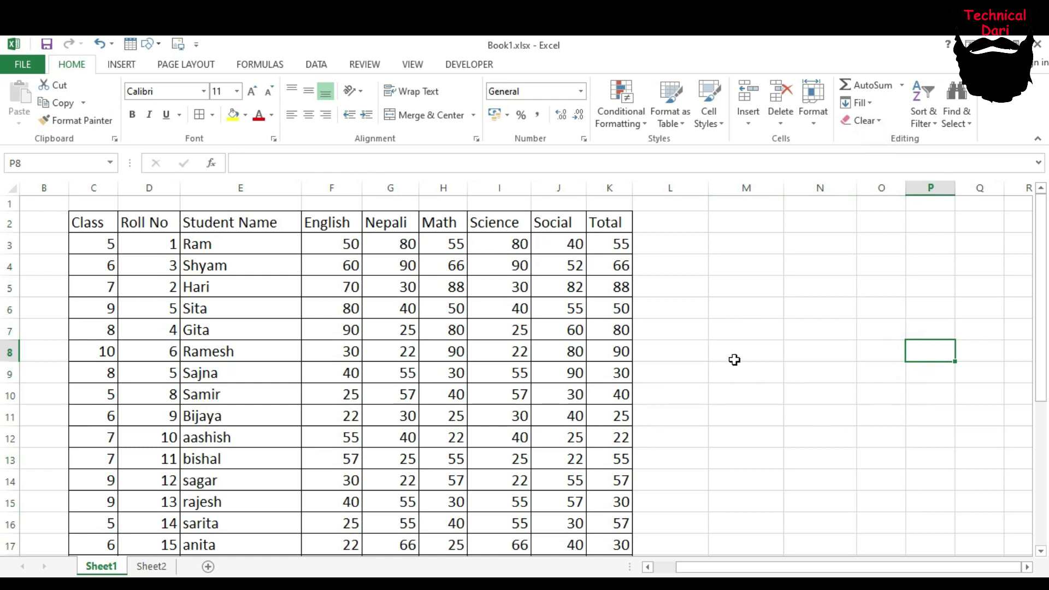
Step: On Sheet2, select cell B3 and start a new PivotTable there
left_click(156, 567)
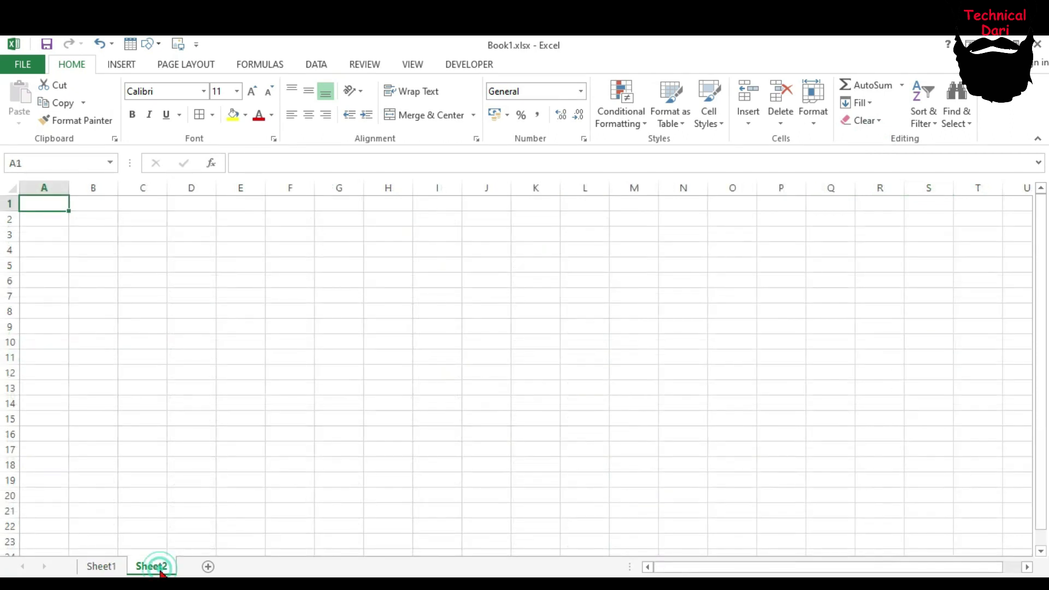
left_click(97, 568)
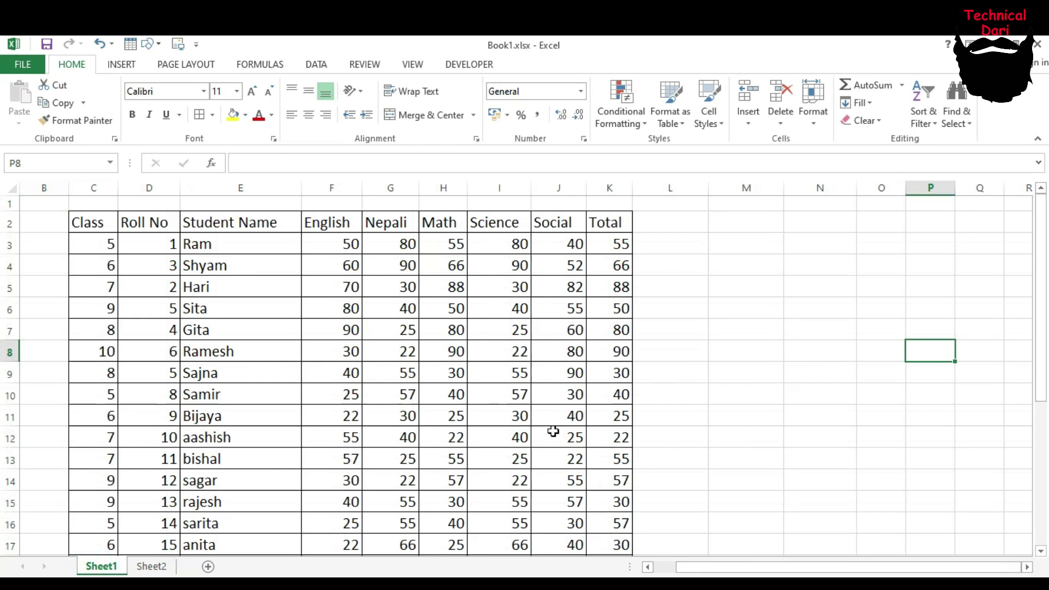
left_click(151, 566)
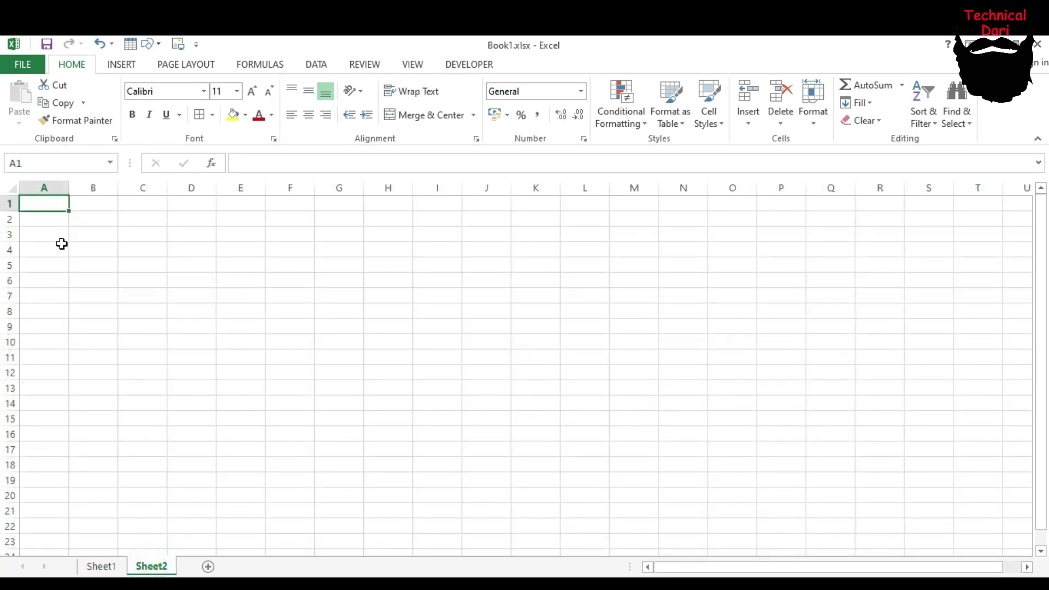
left_click(93, 237)
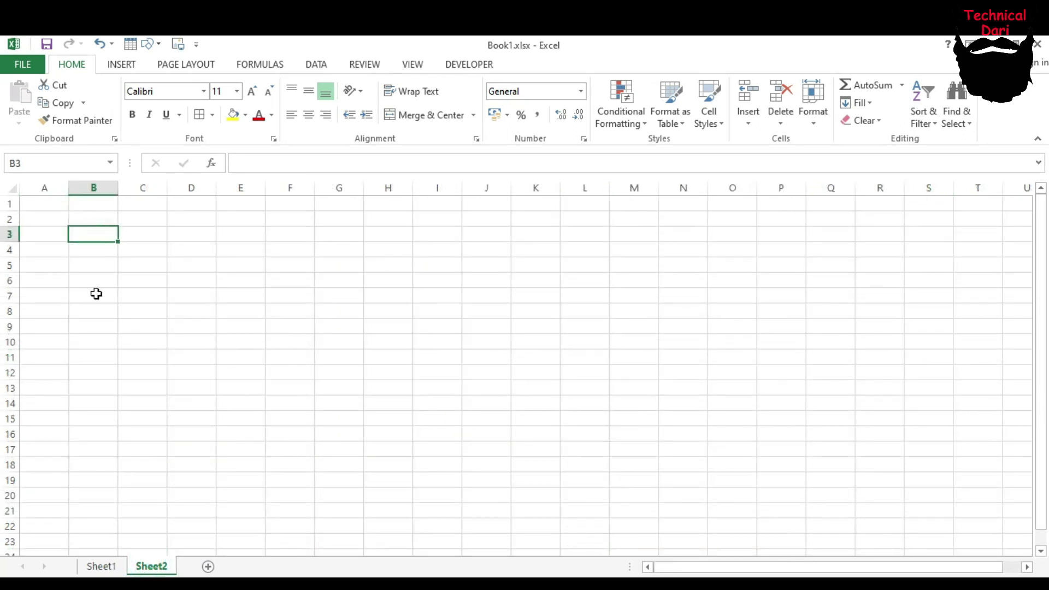
left_click(120, 65)
left_click(24, 101)
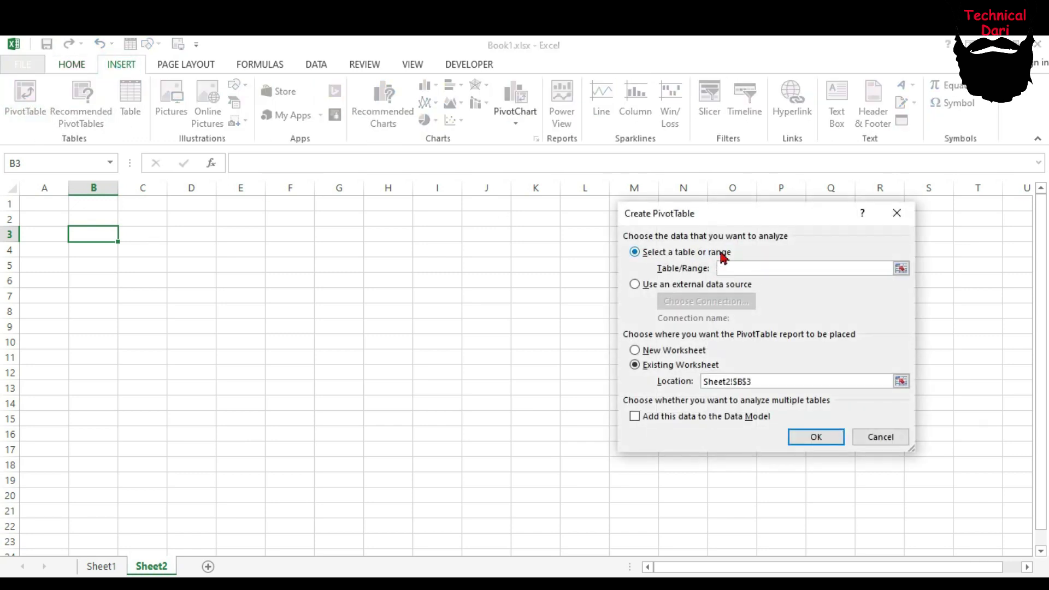
Step: Create PivotTable2 at Sheet2!B3 from the Sheet1 range C2:K28
left_click(102, 568)
mouse_move(90, 223)
left_mouse_down()
mouse_move(570, 530)
mouse_move(621, 547)
left_mouse_up()
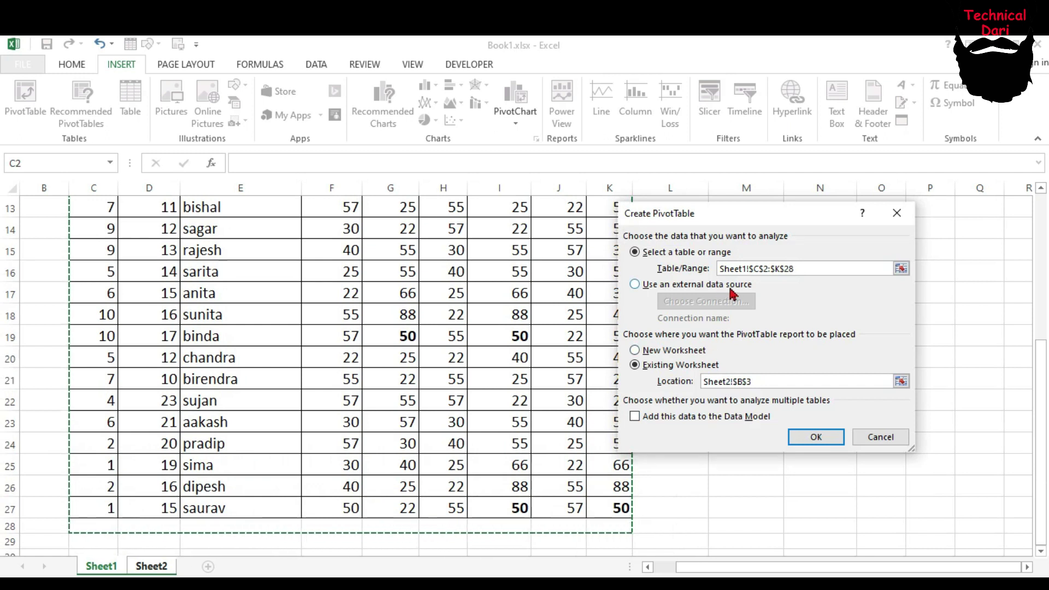
left_click(811, 439)
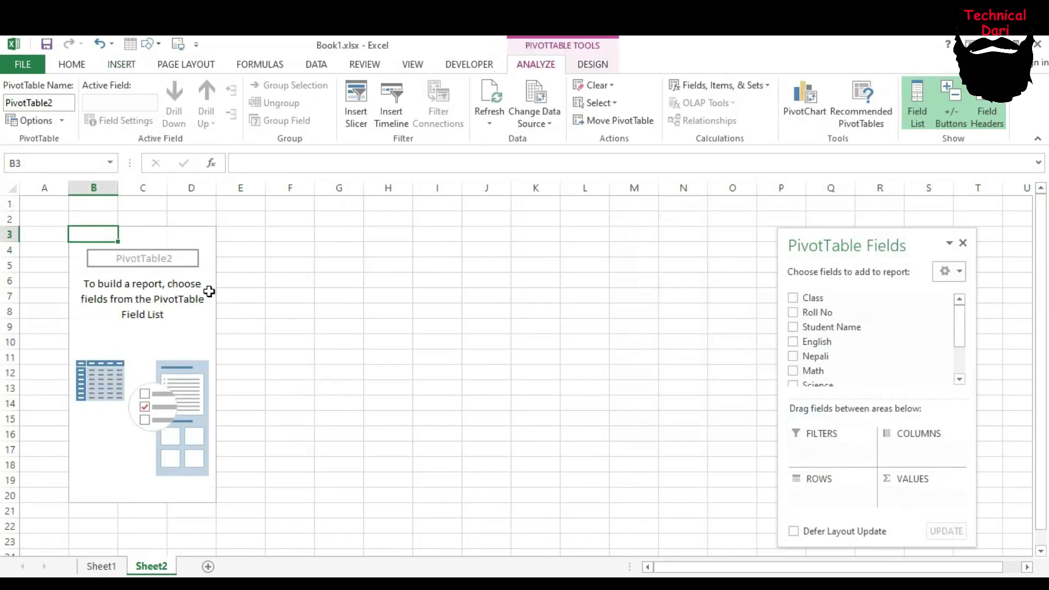
Step: Close the PivotTable2 field list and select the cells covering PivotTable2
left_click_drag(854, 241, 286, 225)
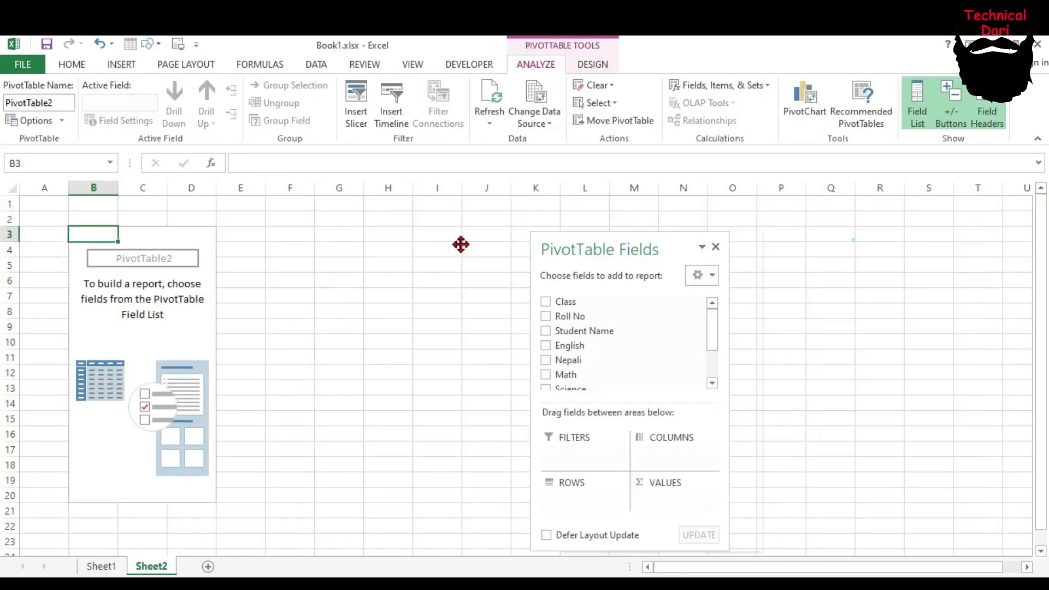
left_click(101, 567)
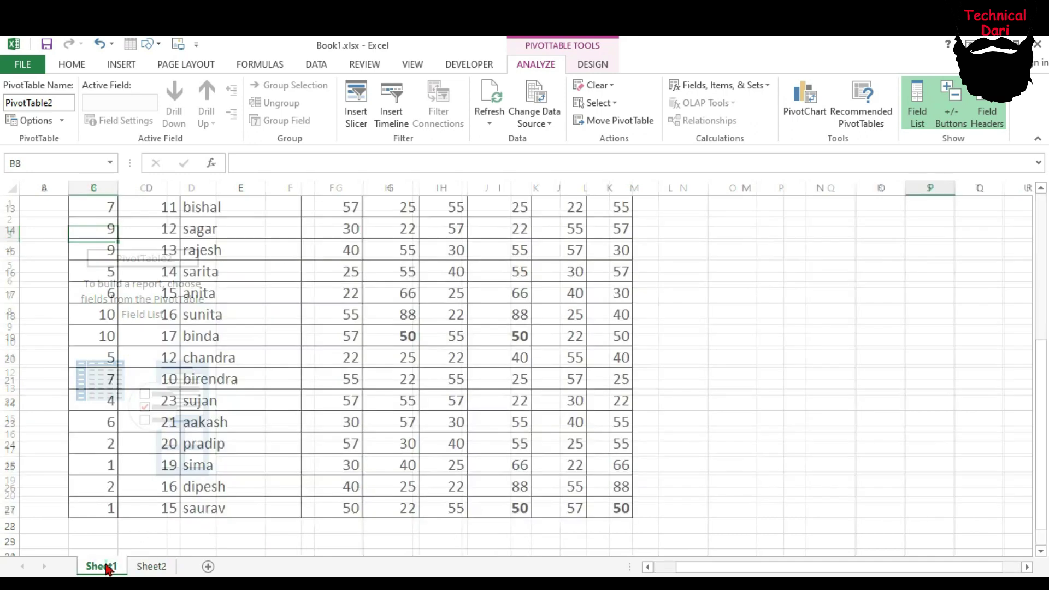
left_click(157, 565)
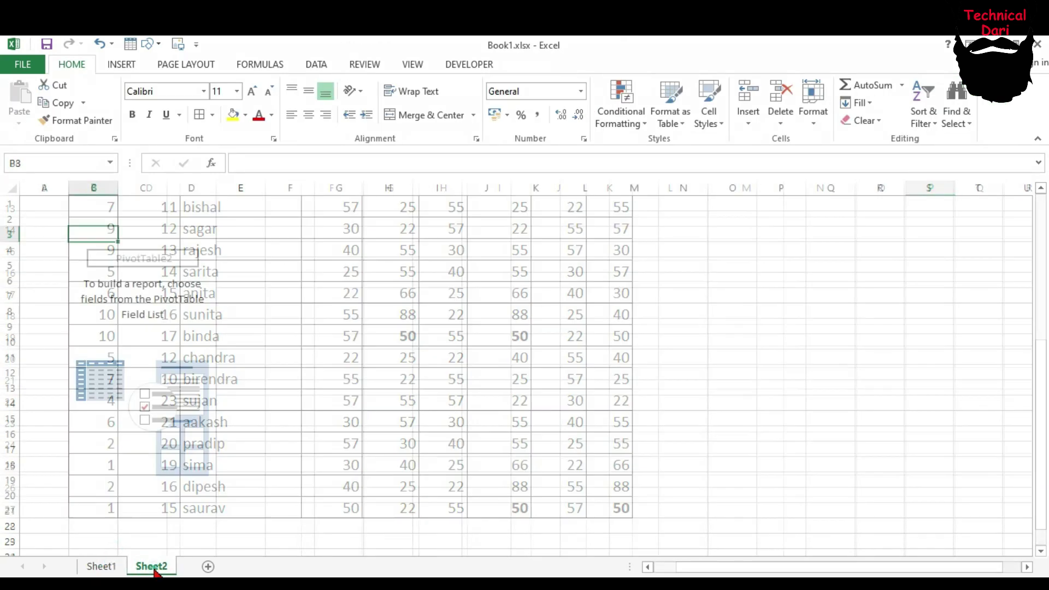
left_click_drag(294, 225, 530, 235)
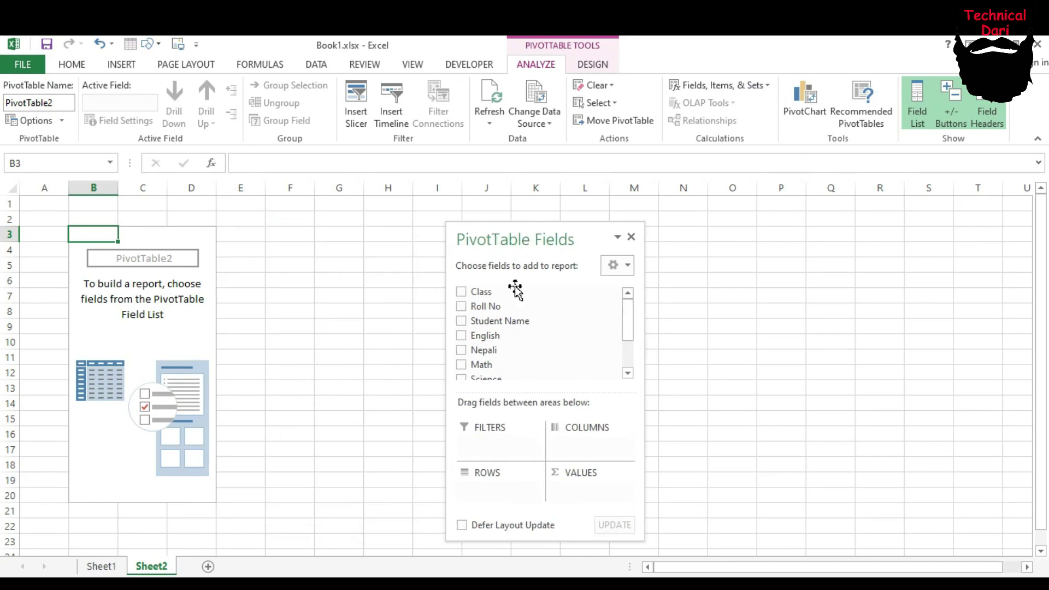
left_click(106, 566)
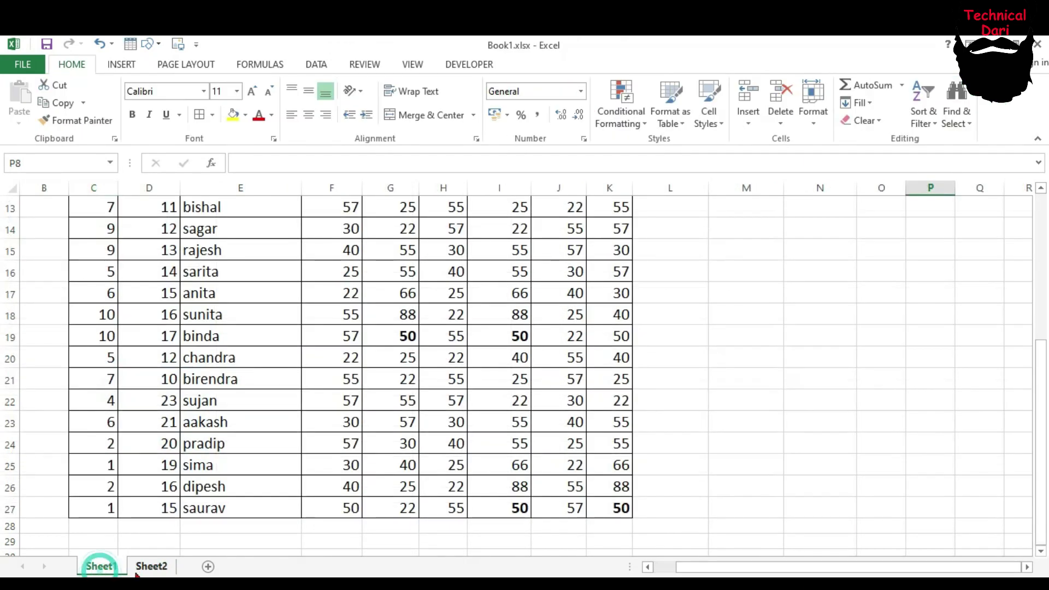
left_click(145, 566)
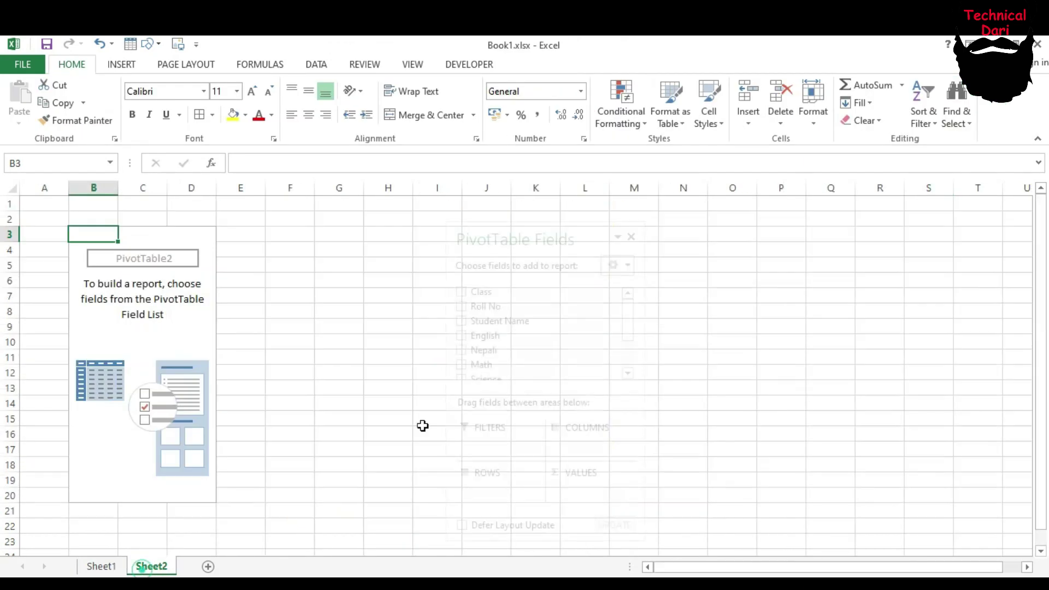
left_click(631, 237)
mouse_move(55, 214)
left_mouse_down()
mouse_move(262, 511)
mouse_move(311, 513)
left_mouse_up()
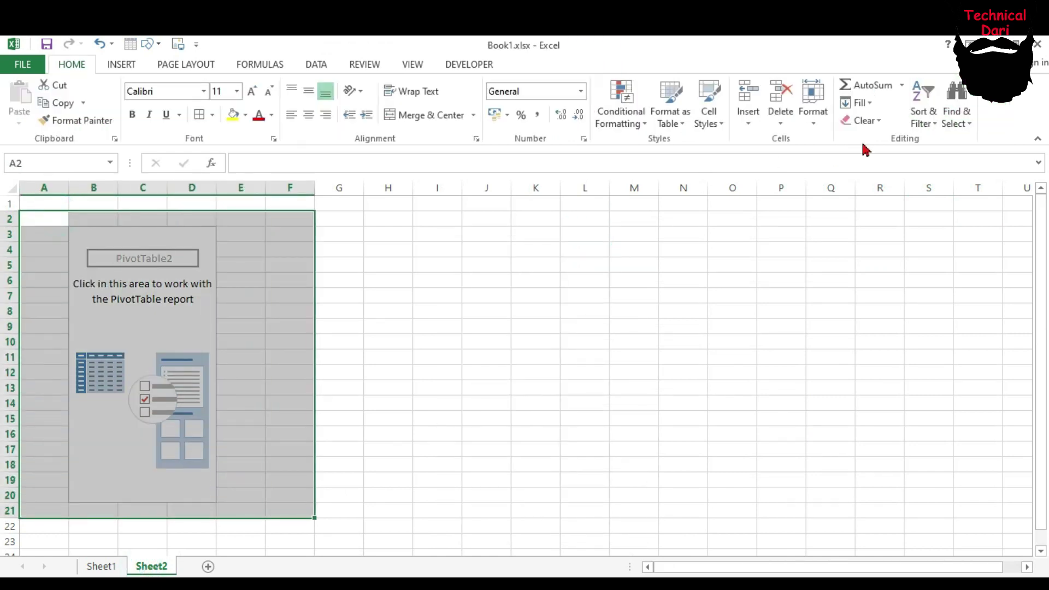
Step: Delete PivotTable2 with Clear All, then select cell M2 on Sheet1
left_click(864, 120)
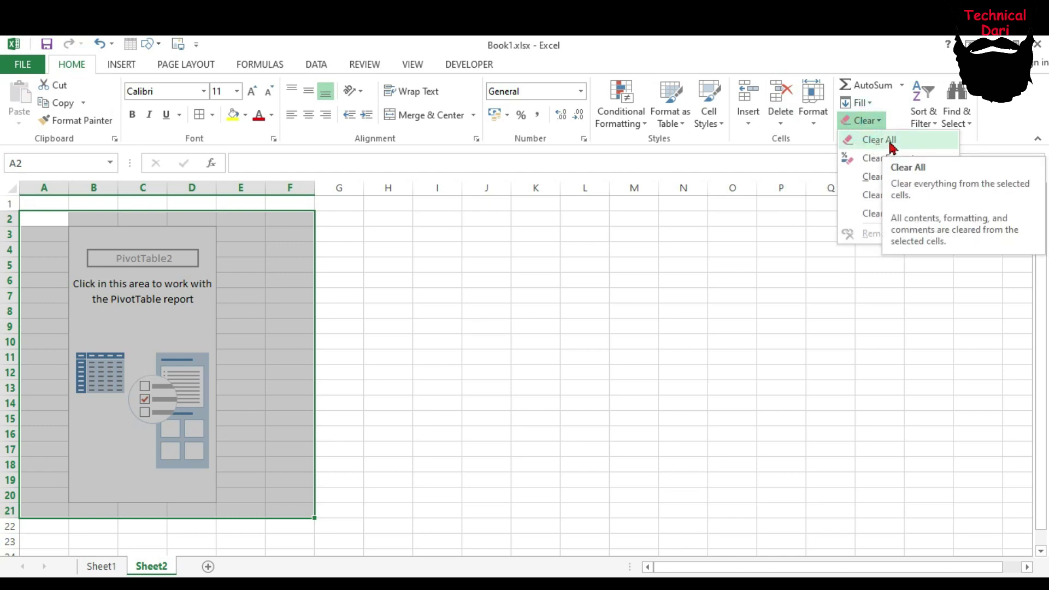
left_click(889, 142)
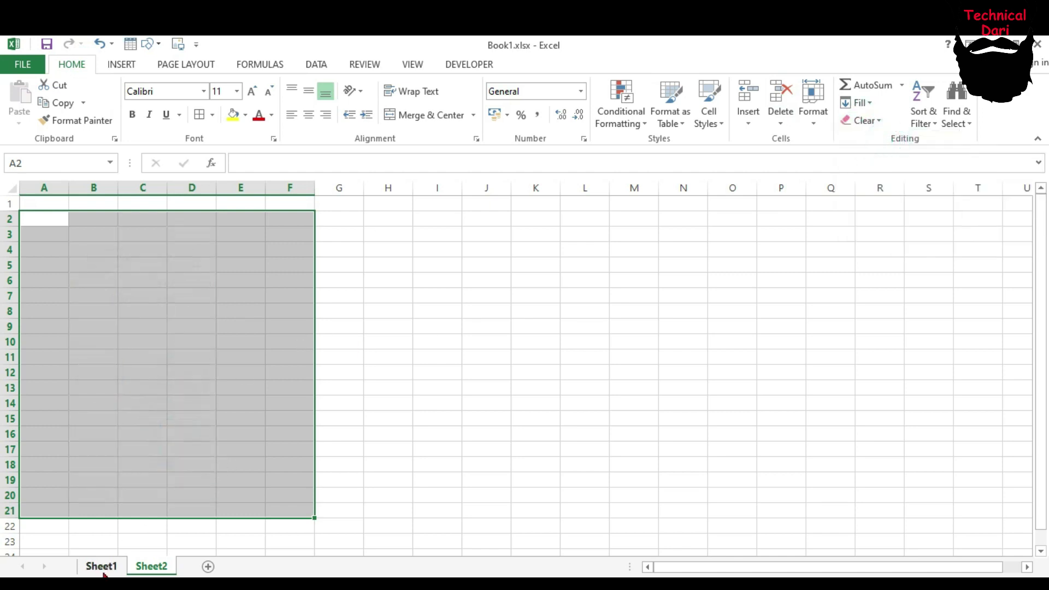
left_click(102, 568)
scroll(721, 341, "up", 2)
scroll(721, 341, "up", 2)
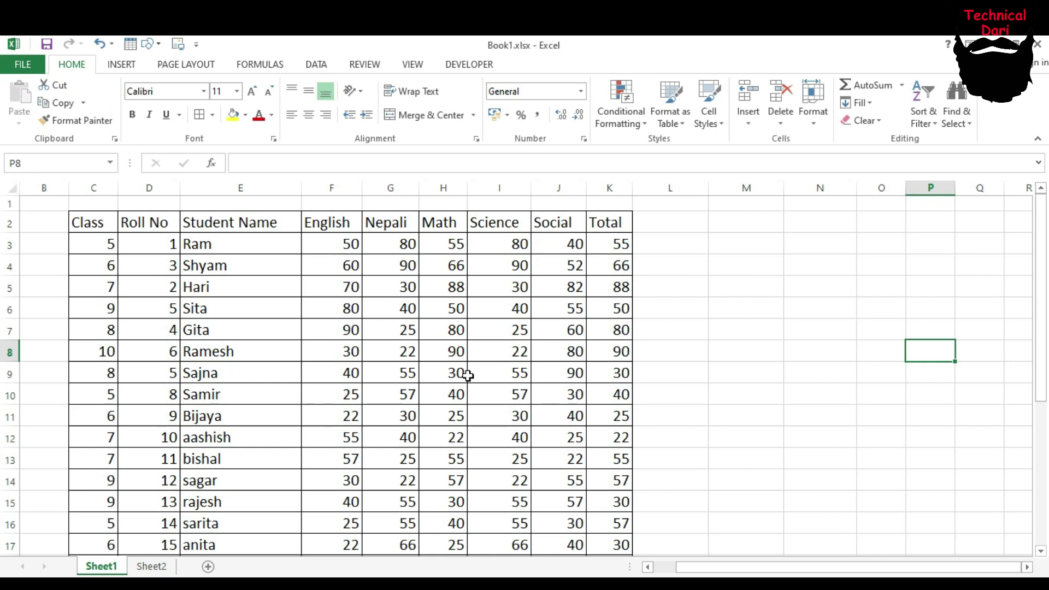
left_click(727, 226)
Step: Build a PivotTable from Sheet1!C2:K27 placed at Sheet1!M2
left_click(110, 65)
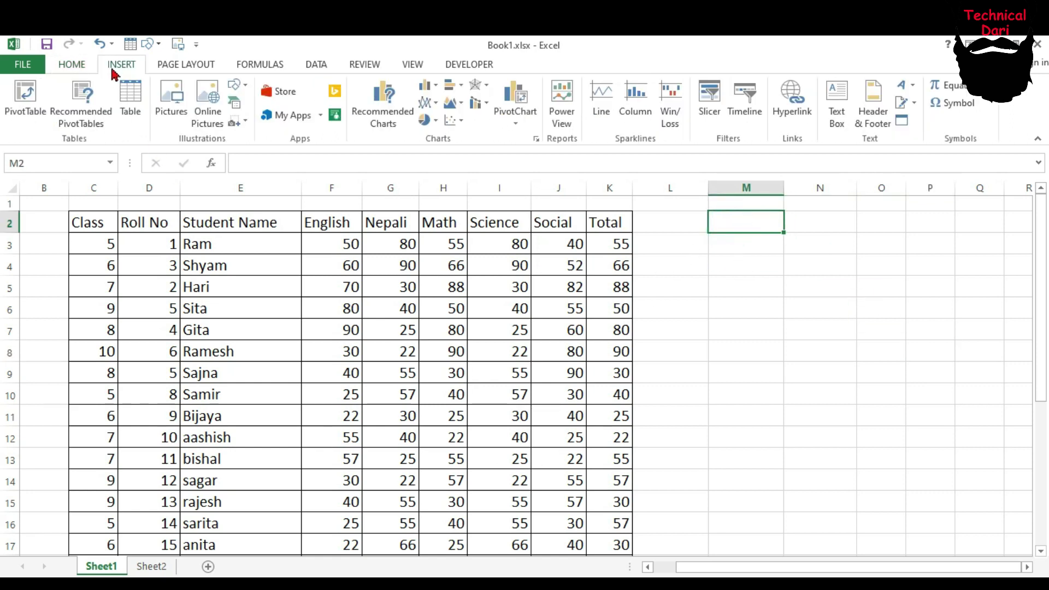
left_click(24, 97)
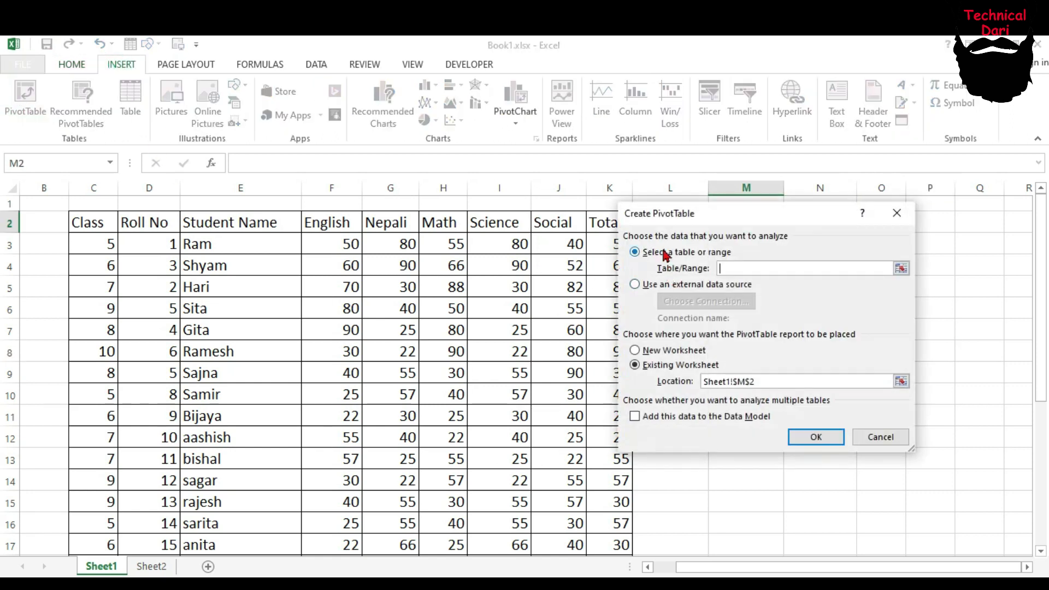
left_click_drag(85, 223, 628, 540)
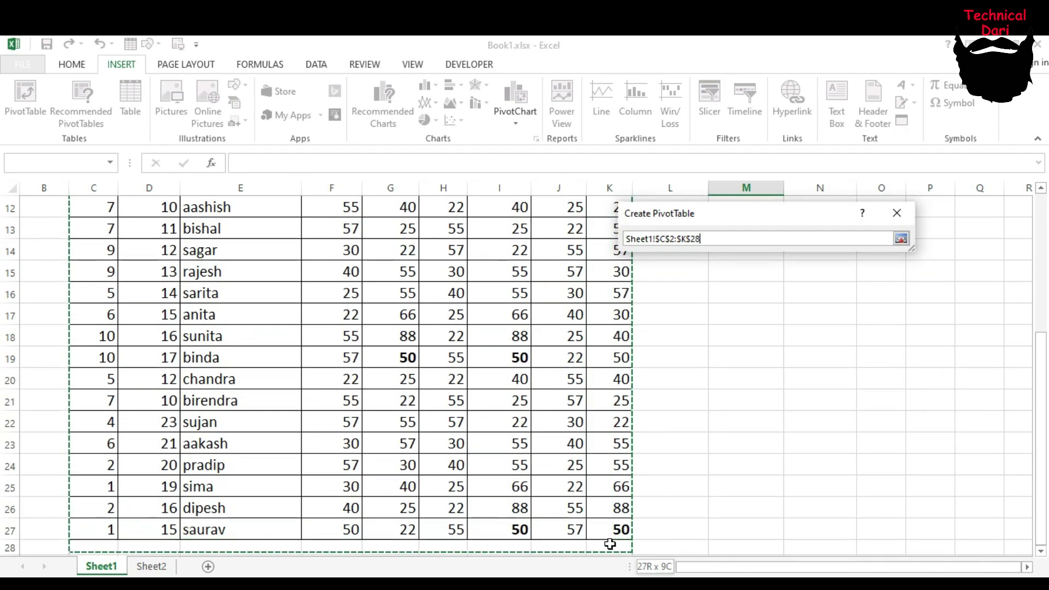
left_click_drag(629, 539, 614, 533)
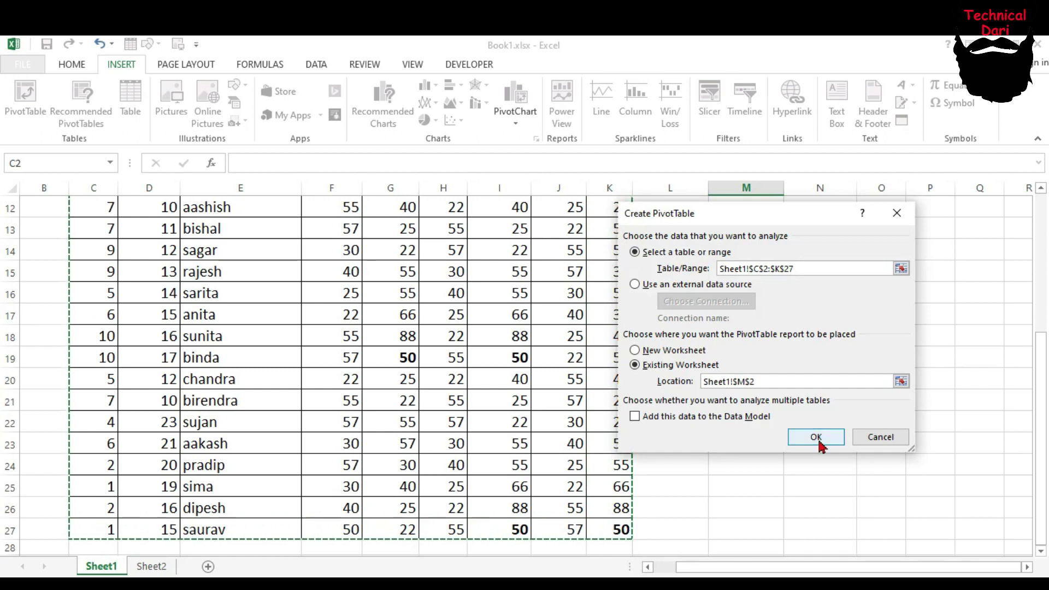
left_click(818, 438)
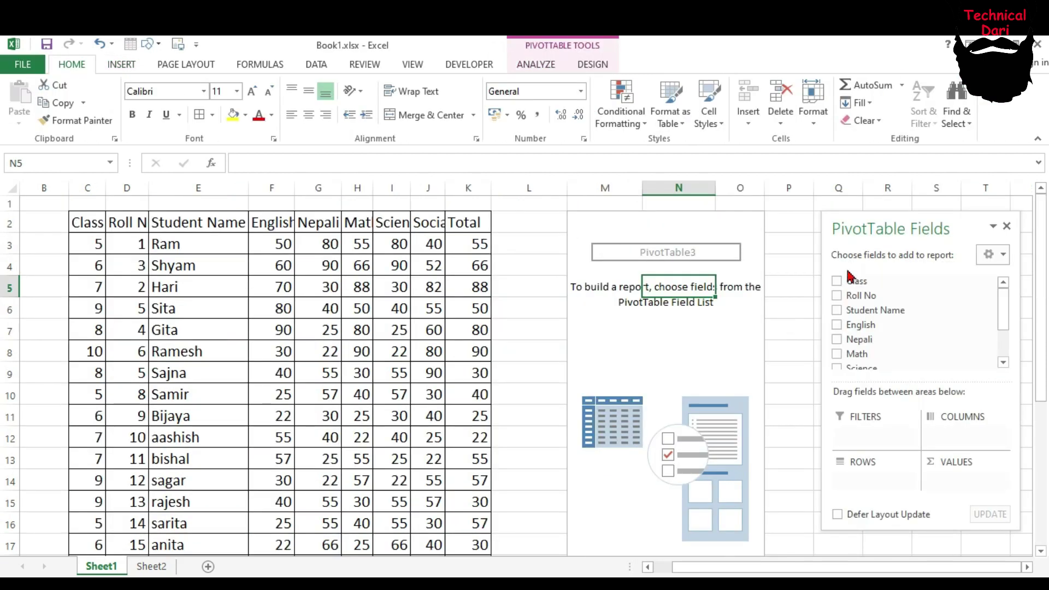
Step: Place Student Name in Rows so the PivotTable lists student names alphabetically
left_click_drag(868, 221, 823, 218)
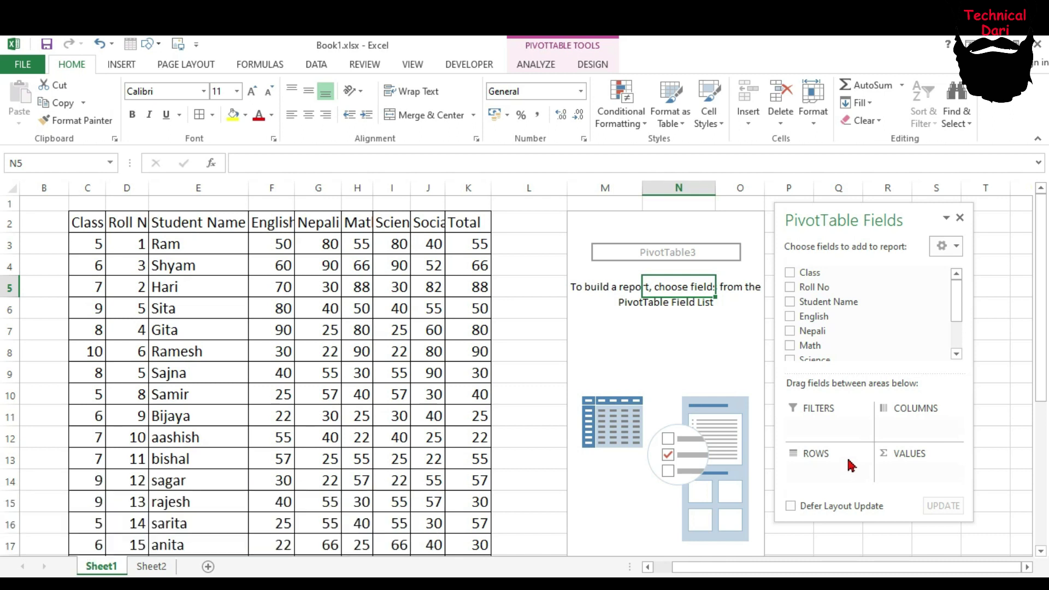
mouse_move(860, 287)
left_click_drag(849, 304, 849, 463)
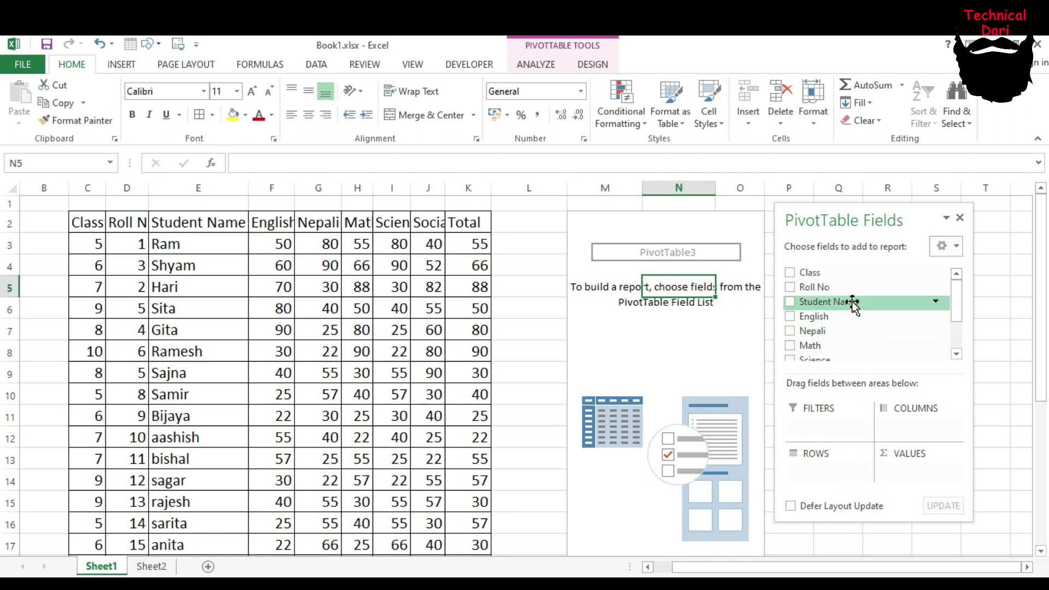
left_click_drag(852, 304, 828, 469)
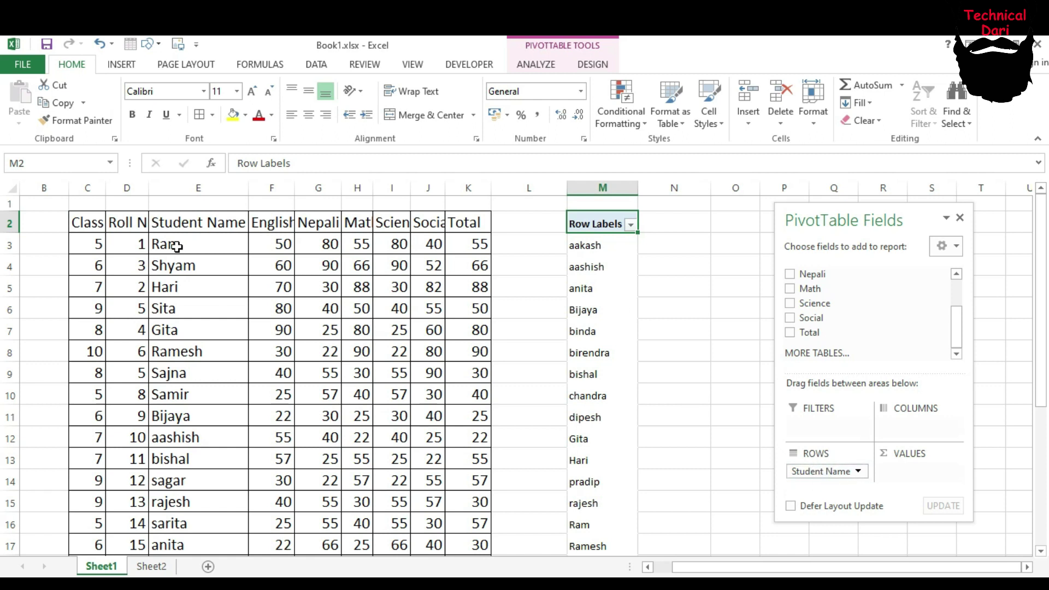
left_click_drag(606, 246, 601, 503)
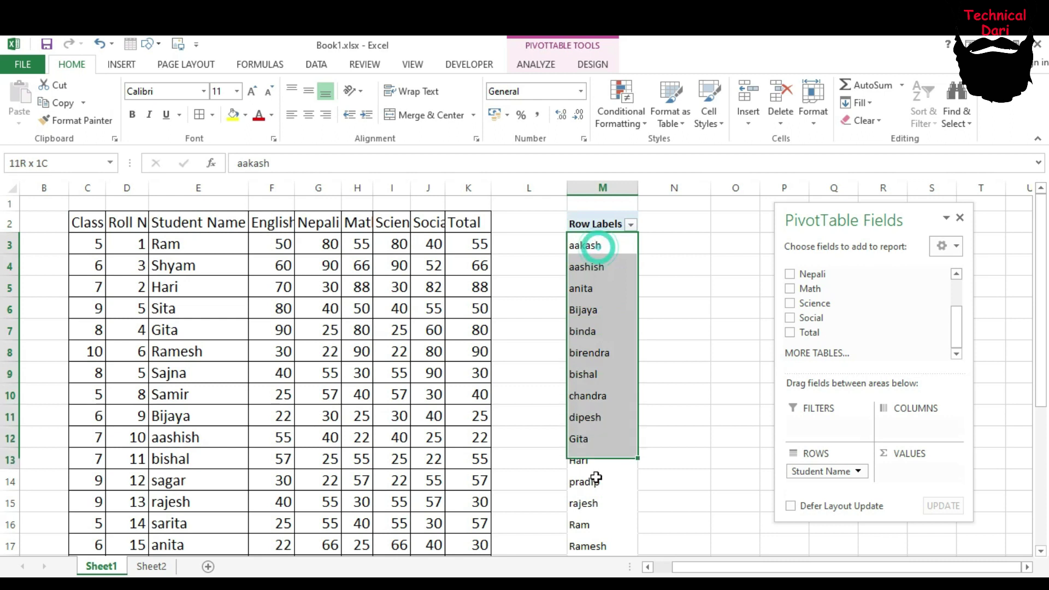
scroll(602, 489, "down", 2)
scroll(602, 481, "down", 4)
scroll(601, 453, "up", 1)
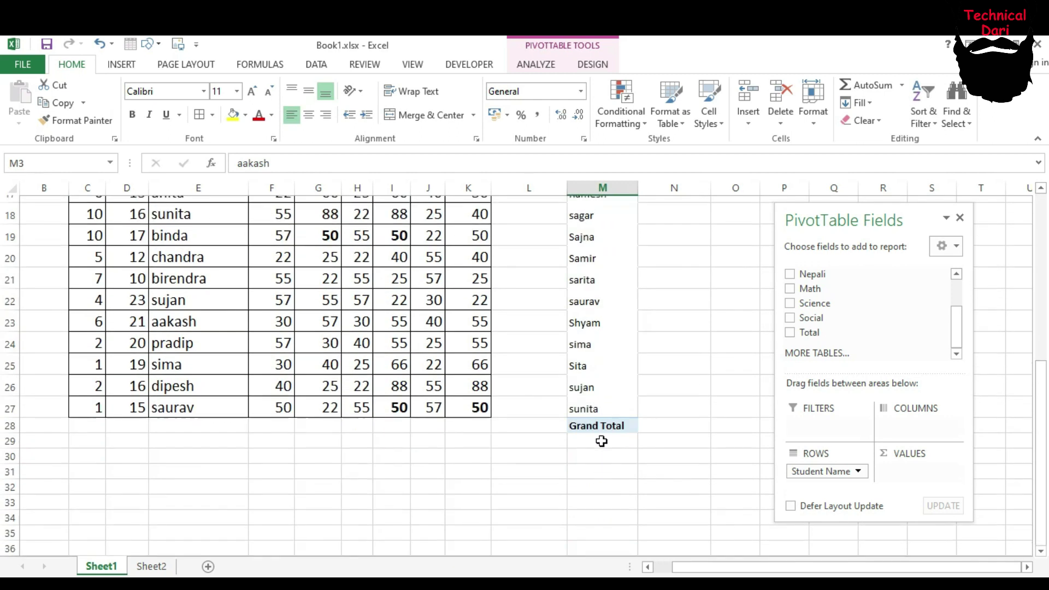
scroll(601, 420, "up", 3)
scroll(604, 398, "up", 3)
left_click(646, 290)
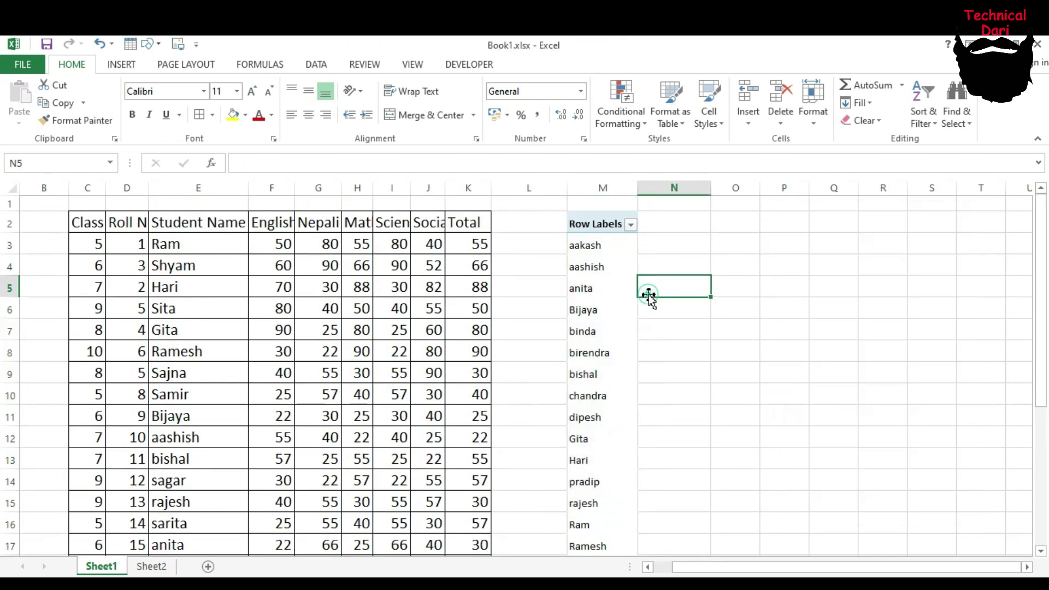
left_click(583, 246)
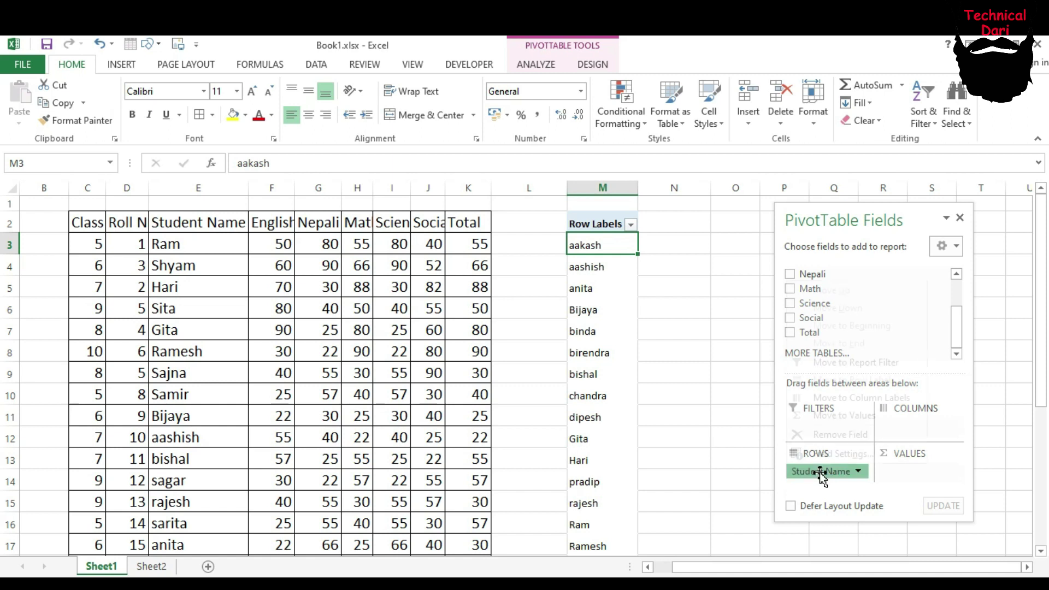
left_click(819, 472)
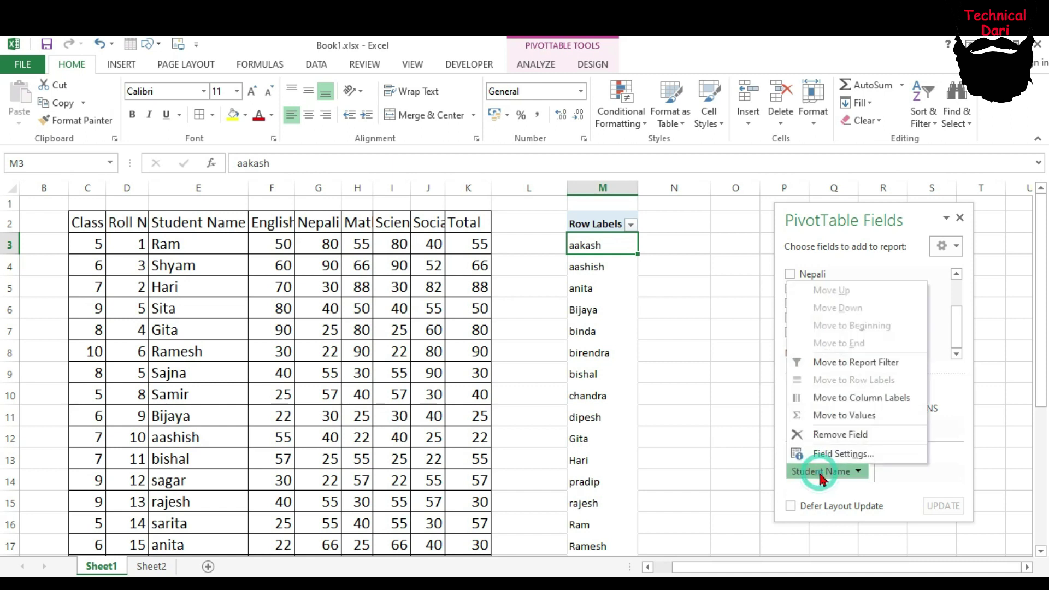
left_click(864, 438)
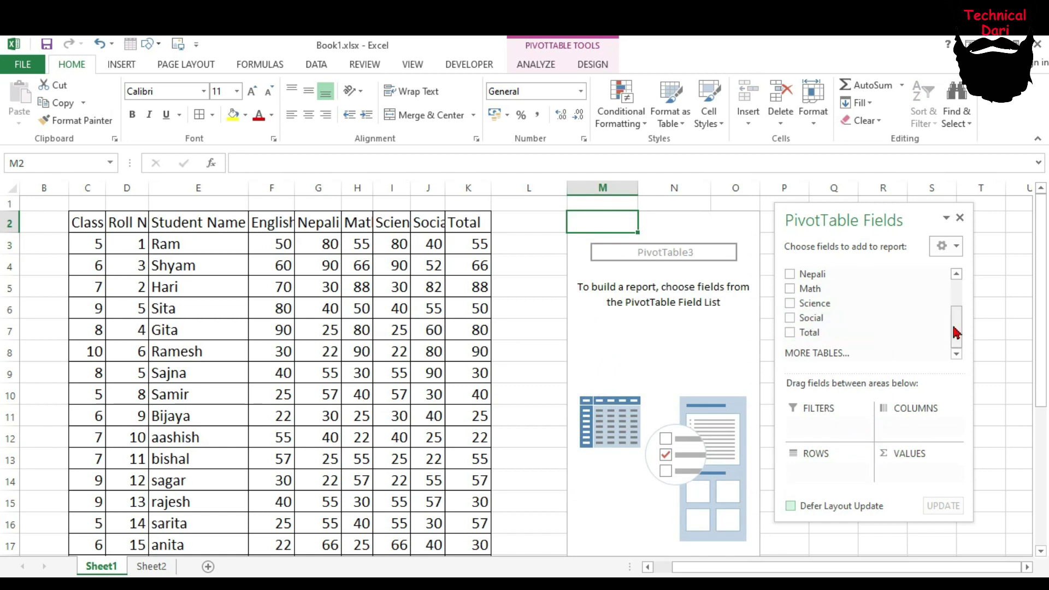
left_click_drag(955, 328, 955, 304)
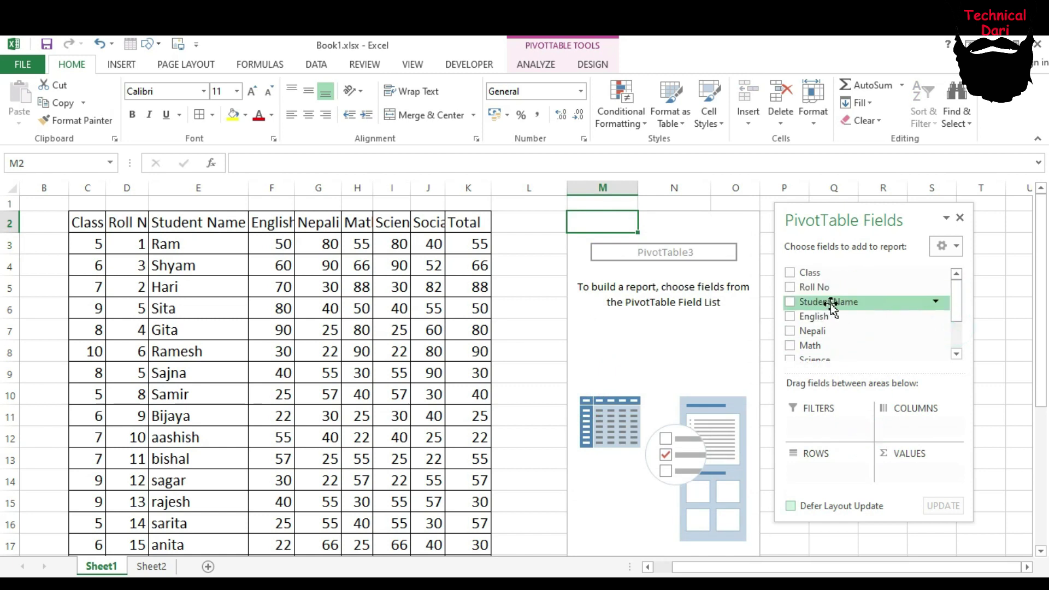
left_click_drag(832, 306, 830, 474)
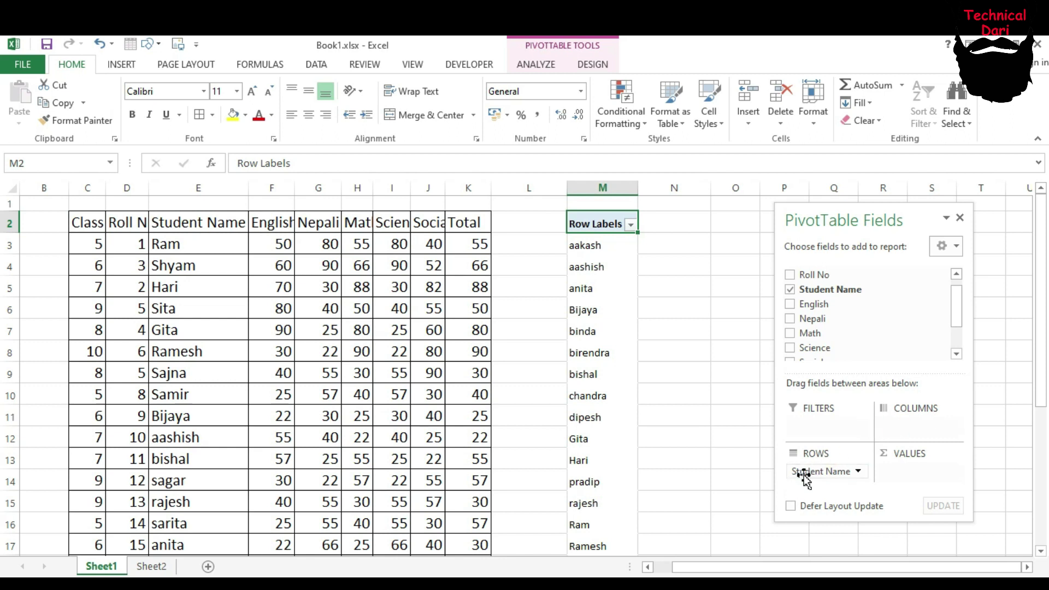
Step: Move Student Name from Columns back to Rows, listing aakash through Ramesh
left_click_drag(803, 474, 913, 432)
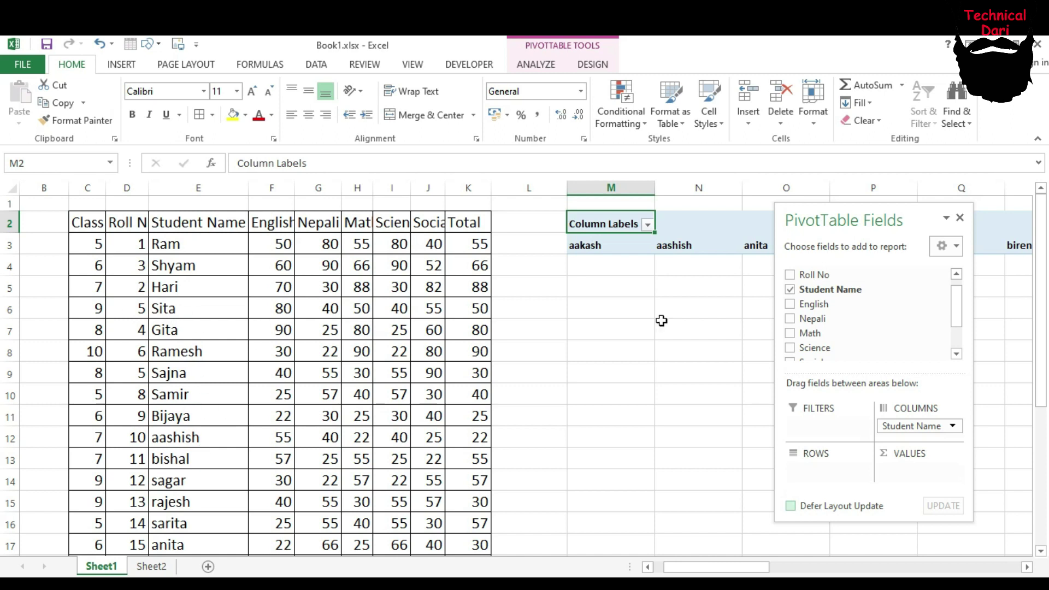
left_click_drag(861, 219, 845, 369)
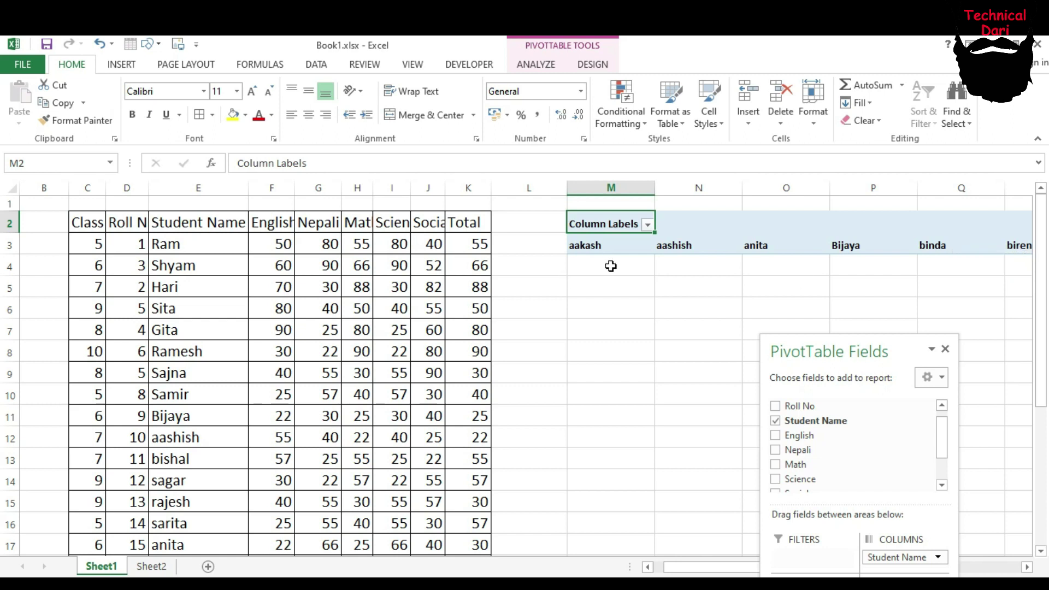
mouse_move(693, 571)
left_mouse_down()
mouse_move(880, 573)
mouse_move(672, 571)
left_mouse_up()
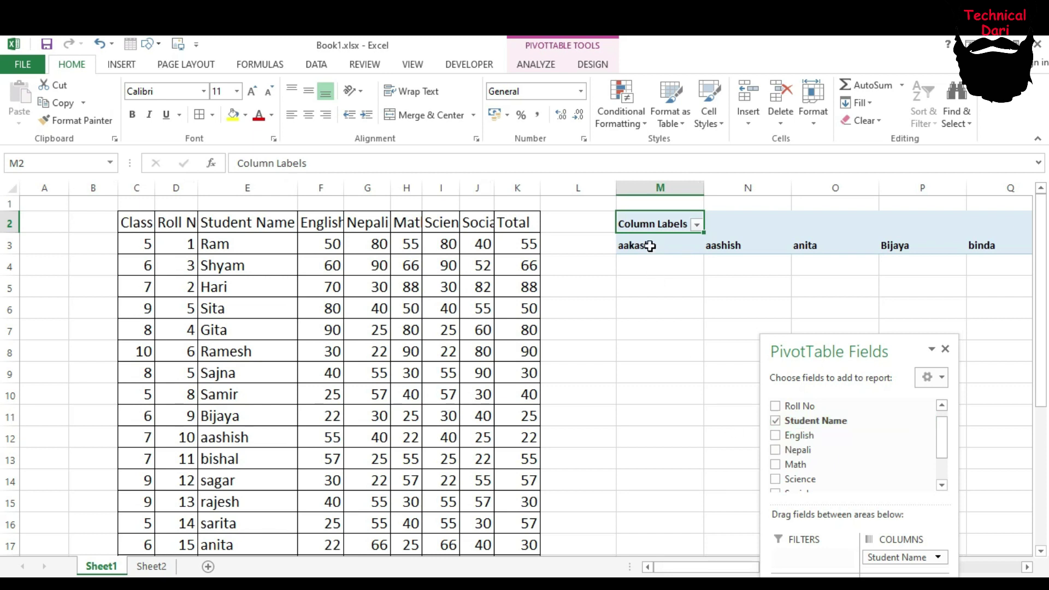
left_click_drag(864, 346, 880, 281)
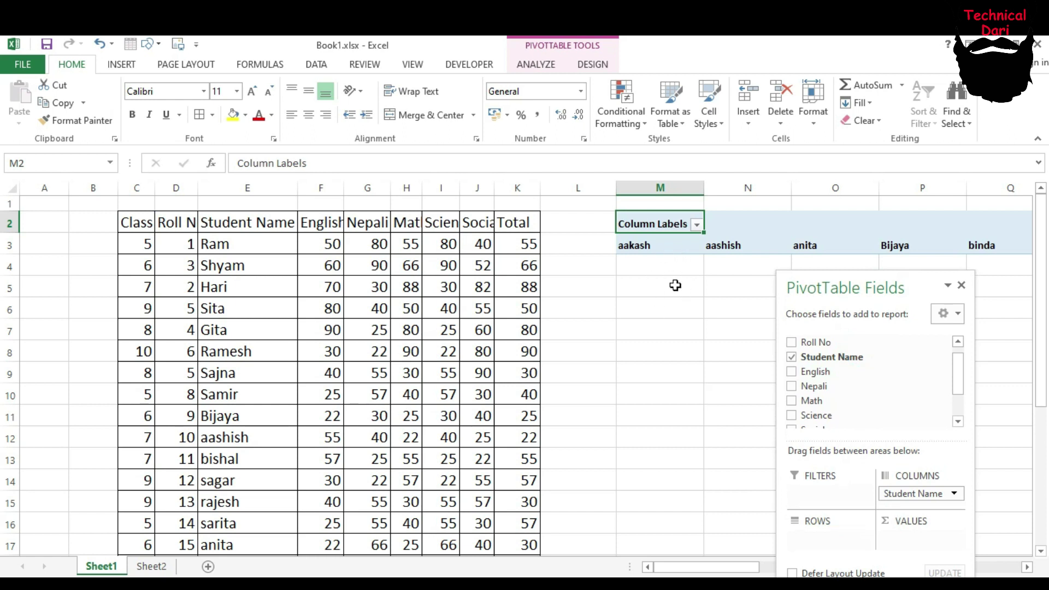
left_click_drag(912, 493, 823, 539)
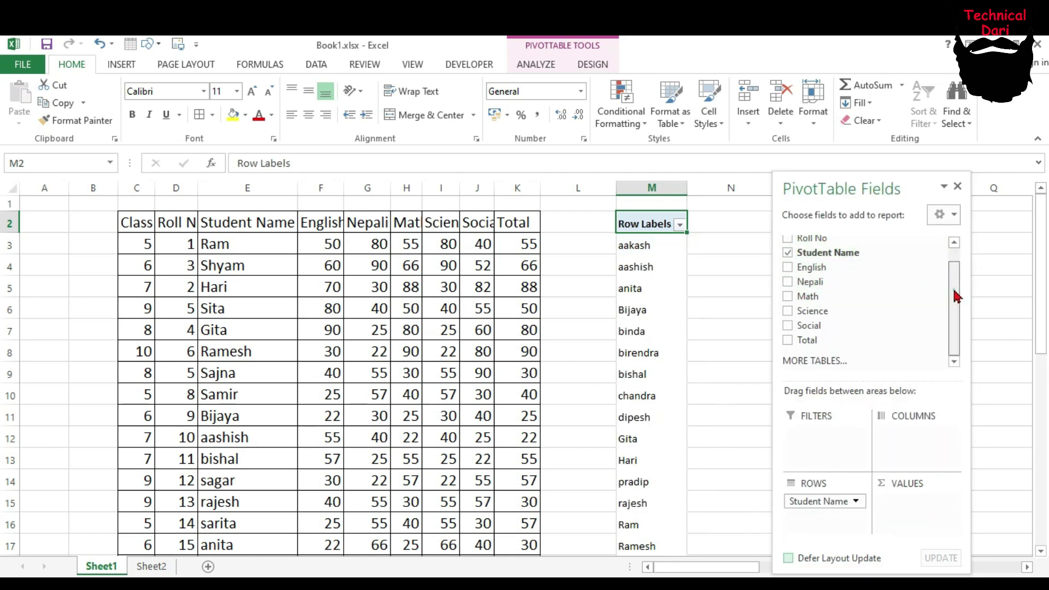
Step: Put Roll No in Values to show Sum of Roll No beside each student
left_click_drag(954, 300, 954, 285)
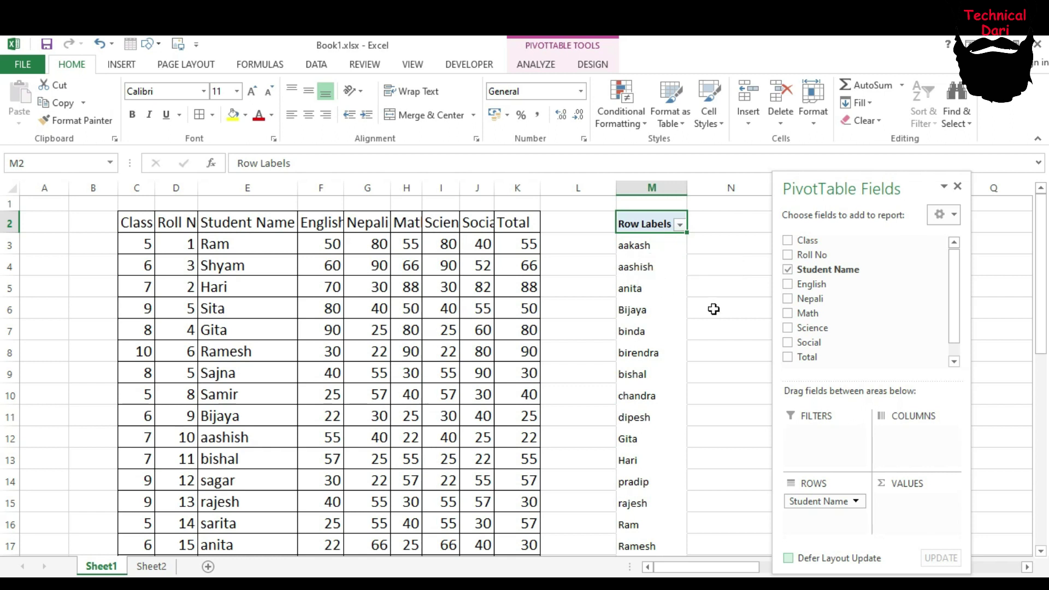
mouse_move(808, 255)
left_mouse_down()
mouse_move(850, 309)
mouse_move(912, 521)
left_mouse_up()
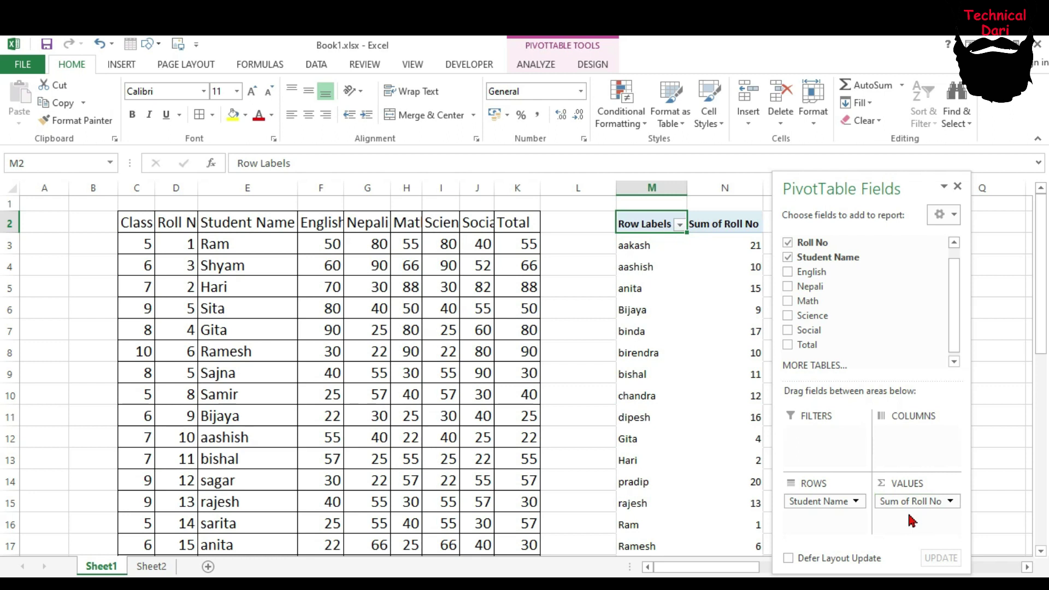
left_click_drag(833, 185, 872, 189)
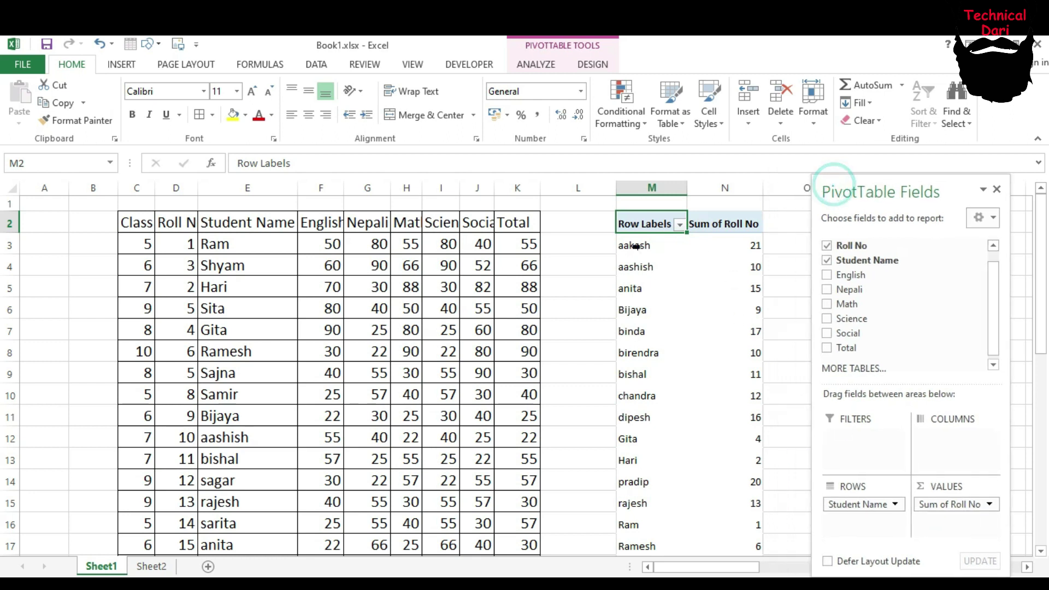
left_click(733, 244)
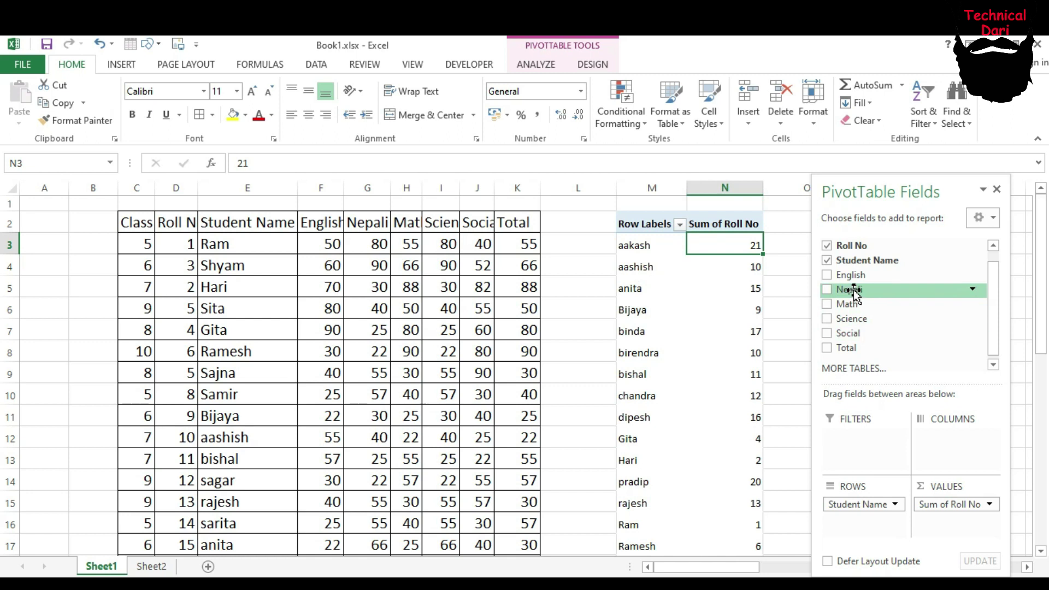
Step: Add sums of Nepali, English, Math, Science, Social and Total as value columns, e.g. Total 55 for aakash
left_click_drag(856, 293, 948, 529)
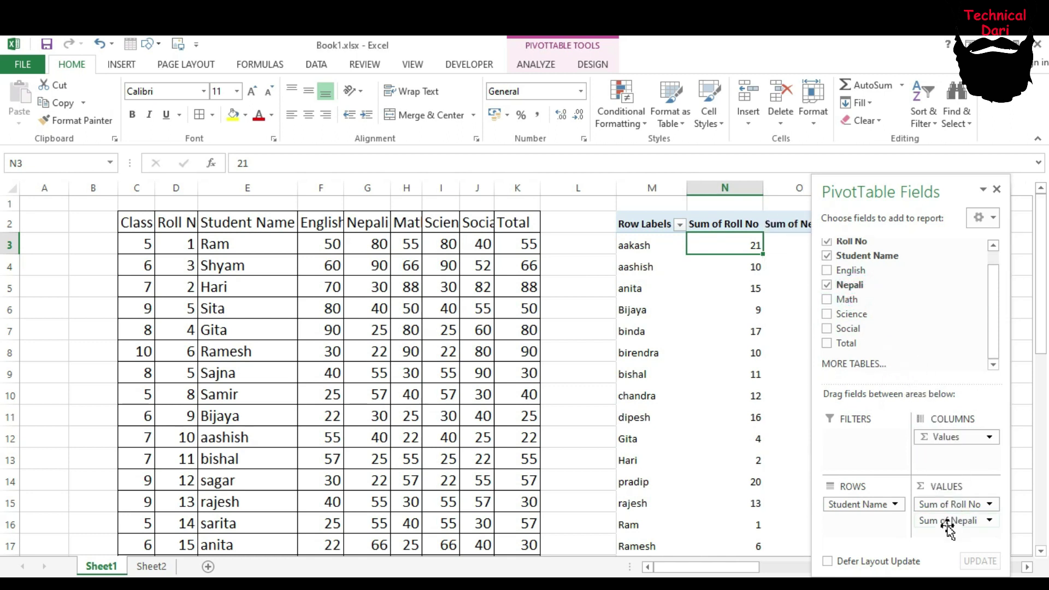
left_click_drag(876, 186, 249, 198)
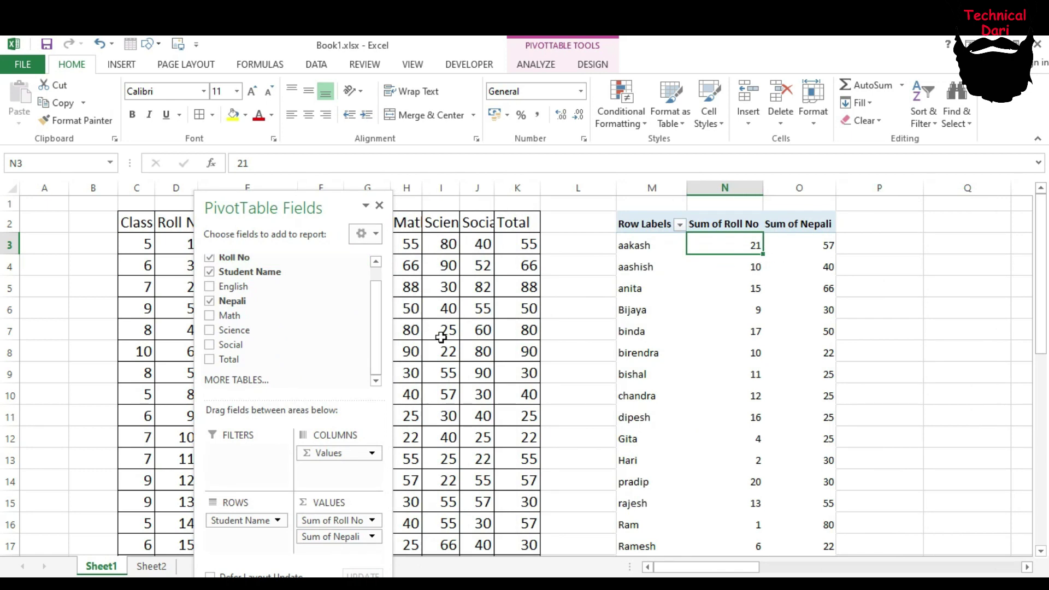
mouse_move(313, 203)
left_mouse_down()
mouse_move(245, 88)
mouse_move(169, 93)
left_mouse_up()
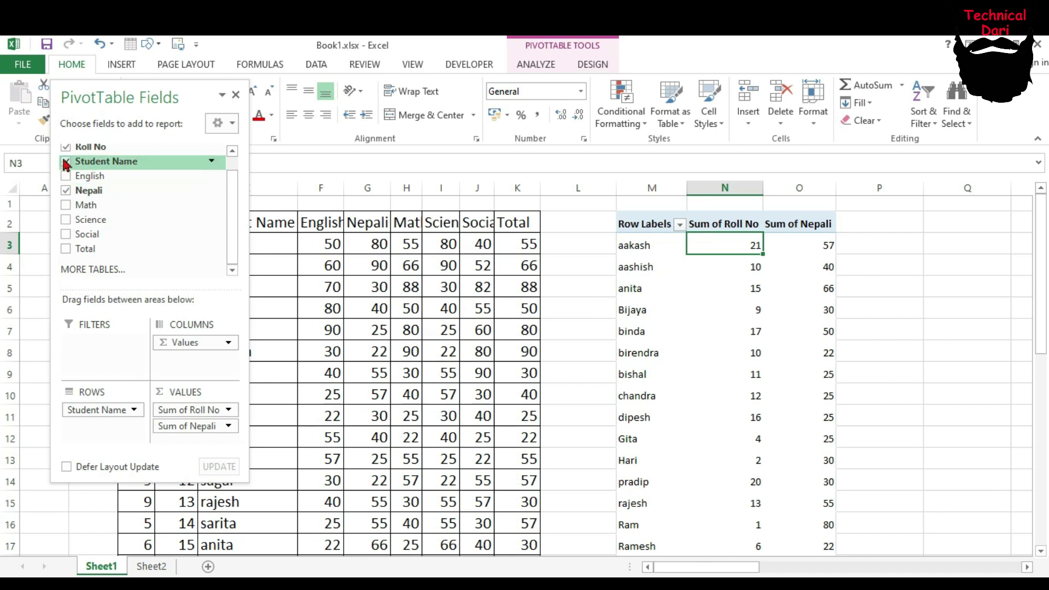
left_click_drag(101, 176, 181, 440)
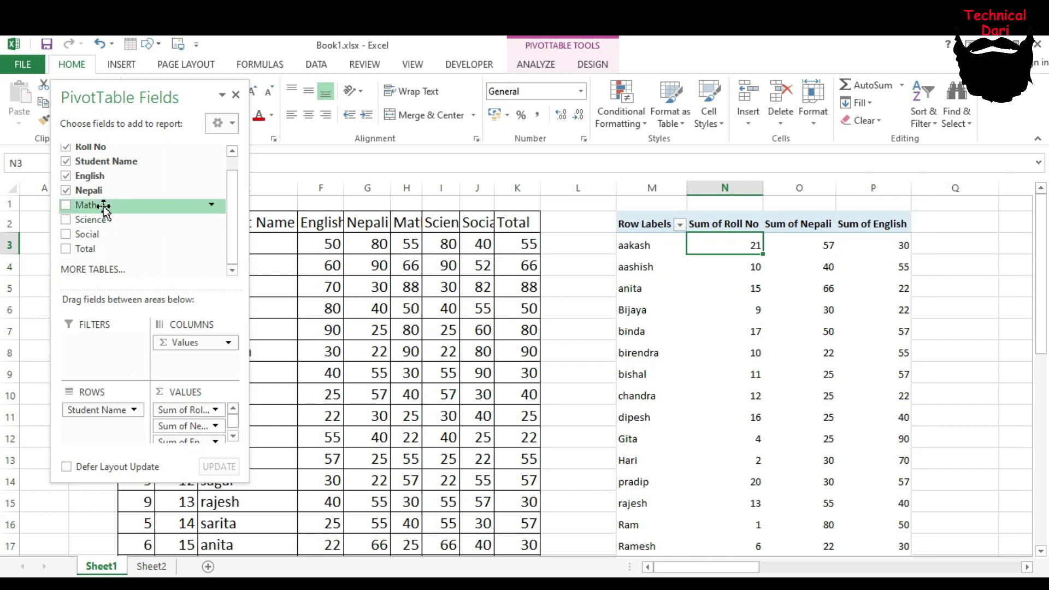
left_click_drag(103, 206, 188, 440)
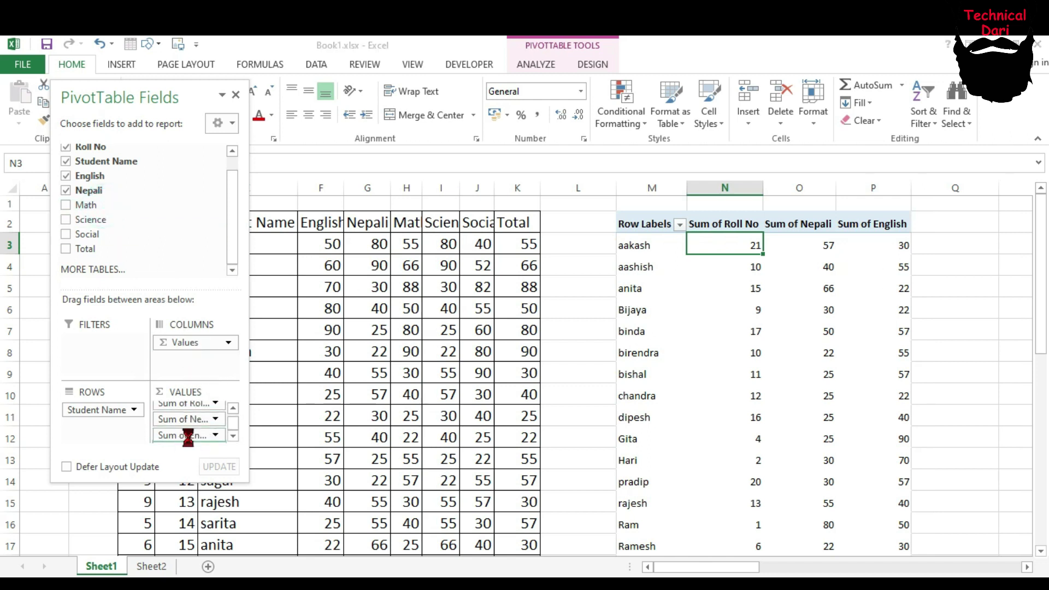
mouse_move(102, 219)
left_mouse_down()
mouse_move(189, 404)
mouse_move(189, 440)
left_mouse_up()
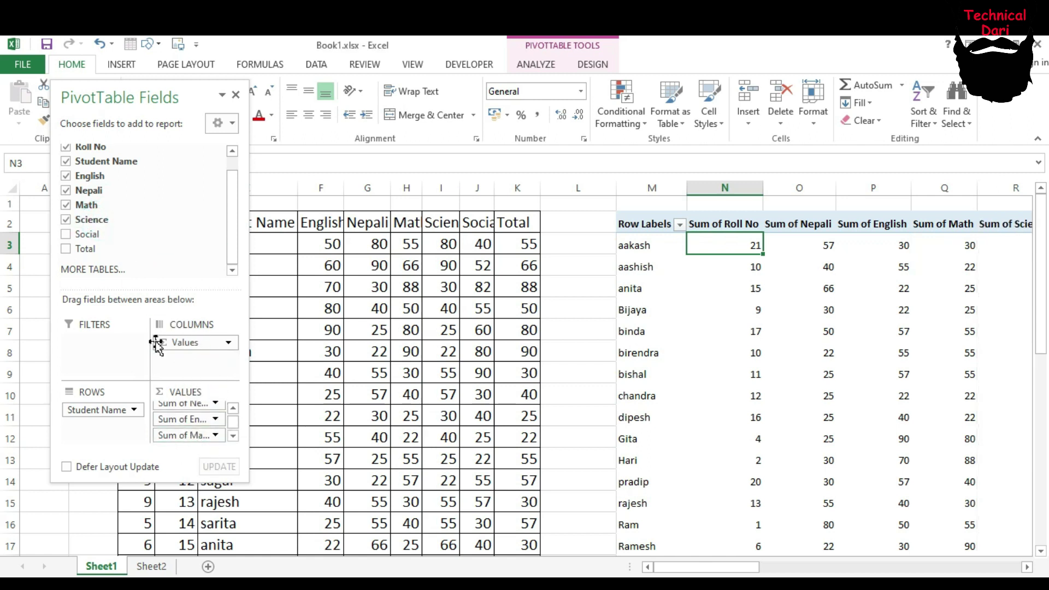
left_click_drag(85, 236, 188, 437)
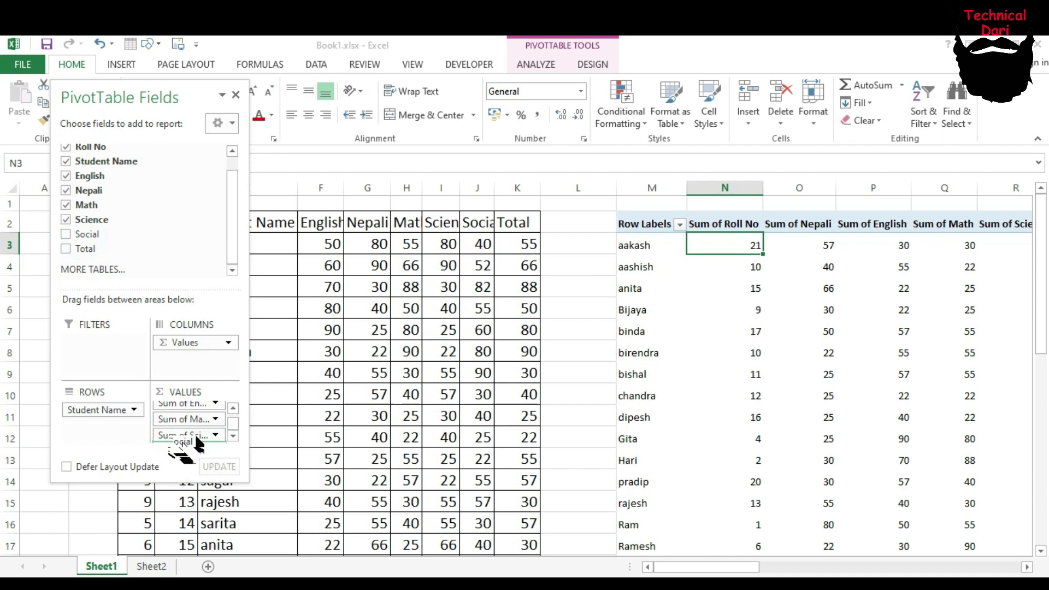
left_click_drag(79, 247, 184, 436)
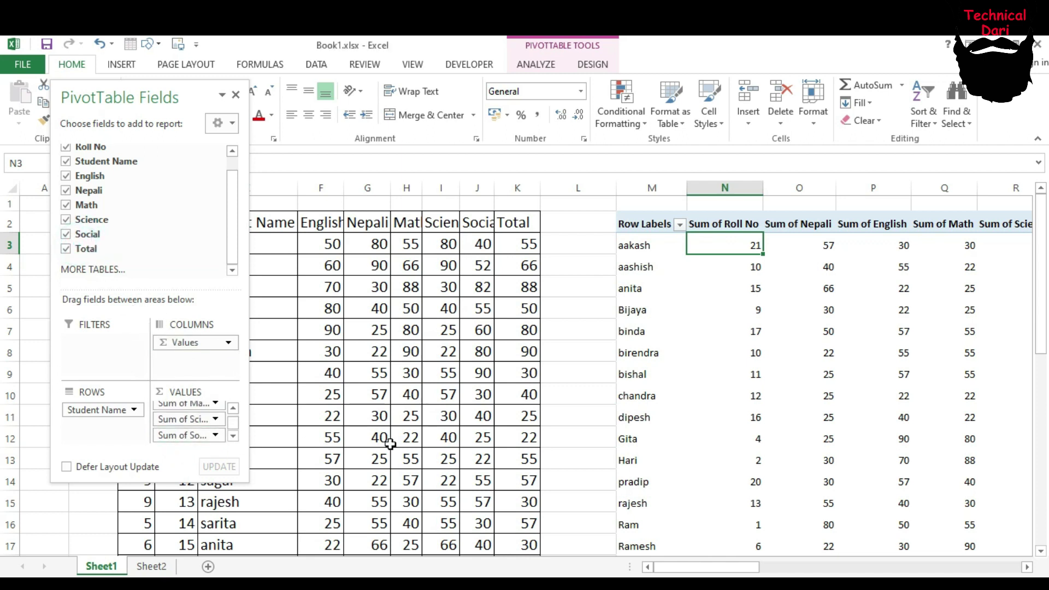
left_click_drag(706, 567, 742, 566)
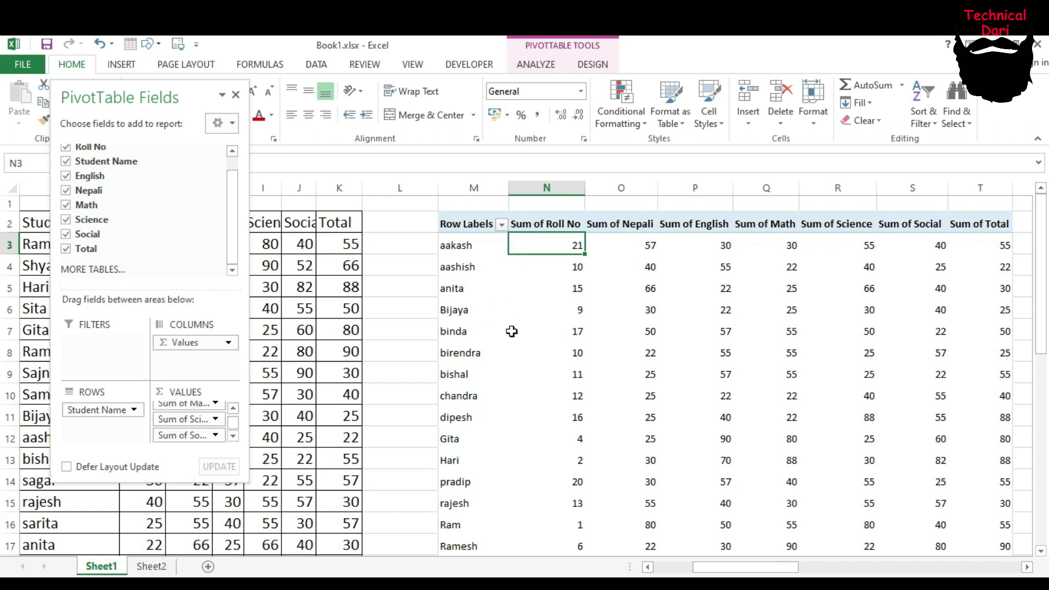
left_click_drag(727, 567, 690, 567)
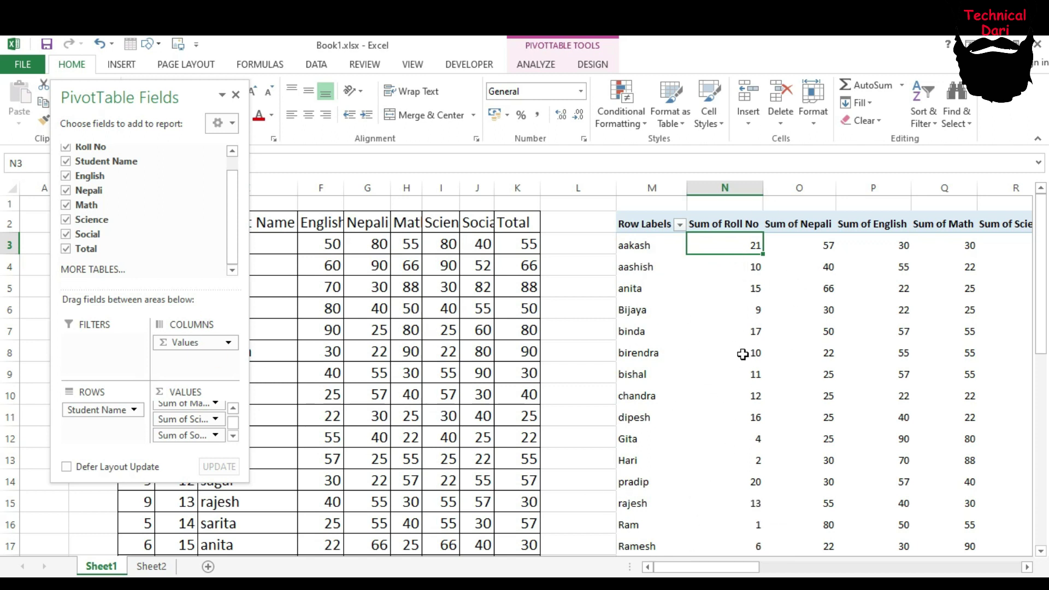
mouse_move(136, 175)
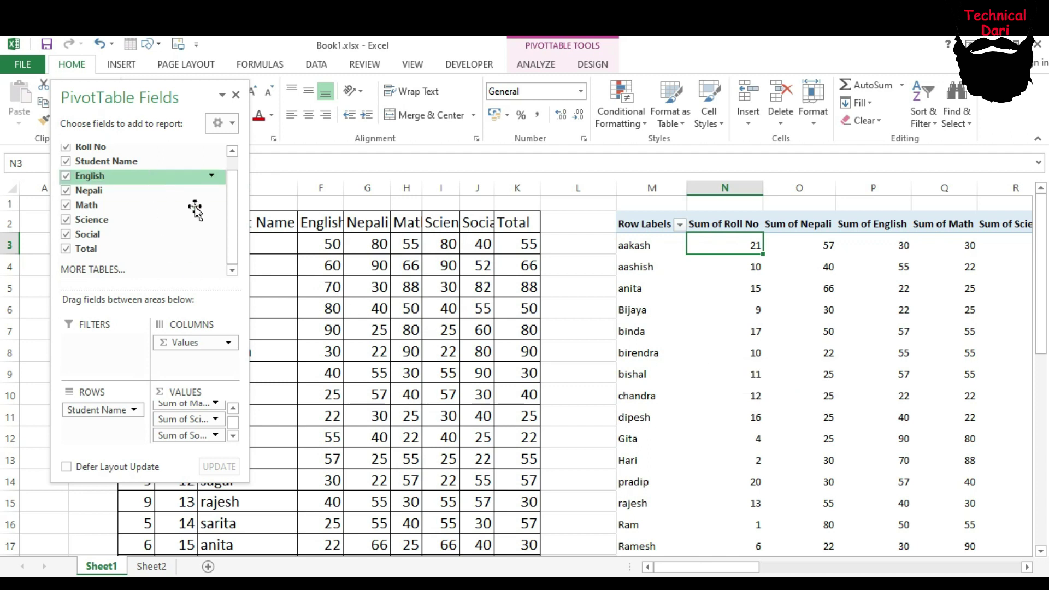
scroll(229, 215, "up", 1)
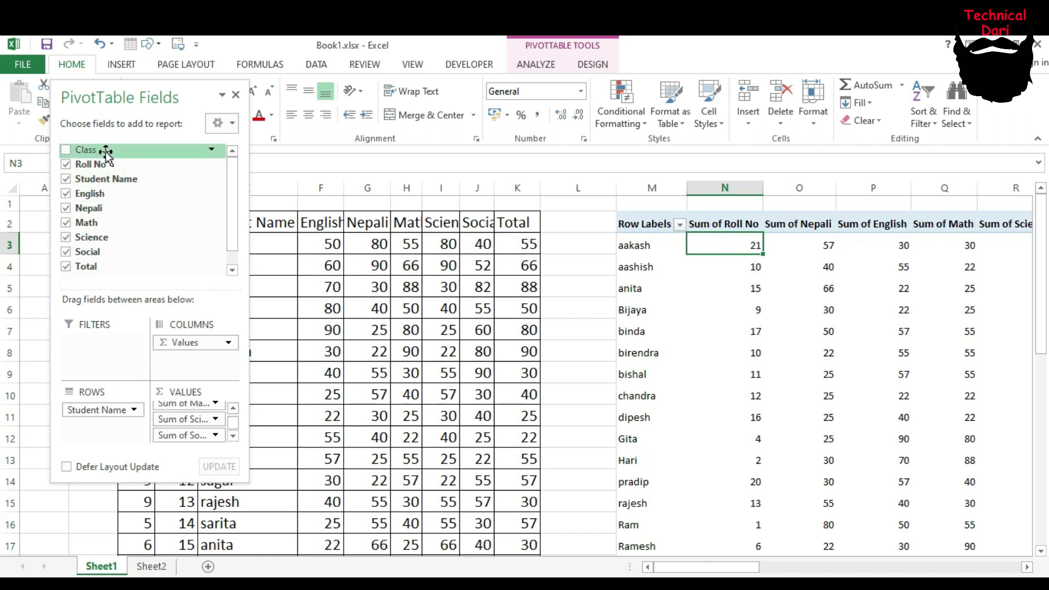
Step: Add Class as the PivotTable's report filter and select its label and value cells
left_click_drag(107, 157, 86, 357)
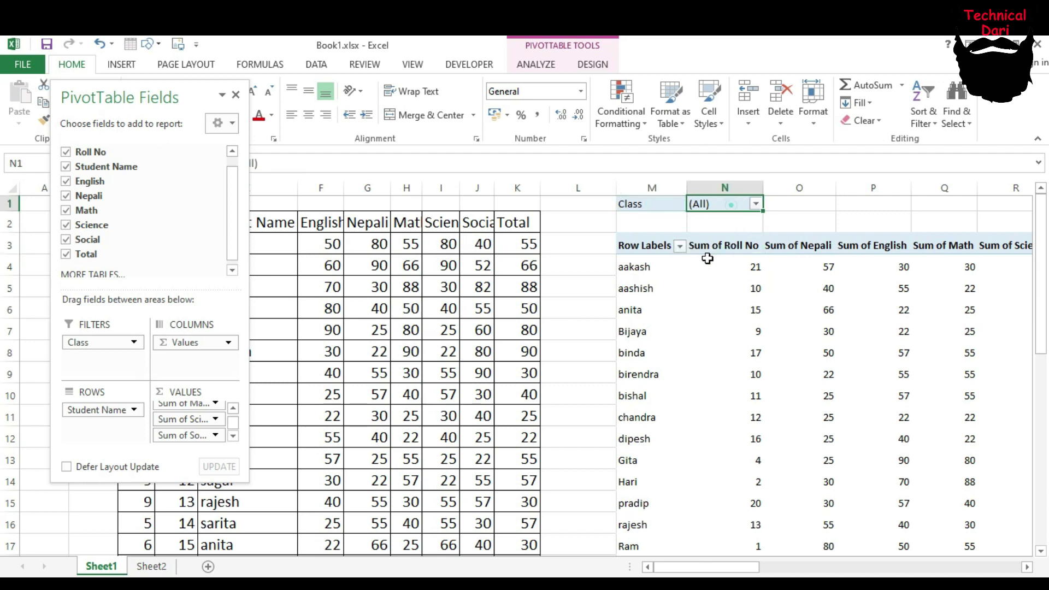
left_click_drag(649, 205, 716, 210)
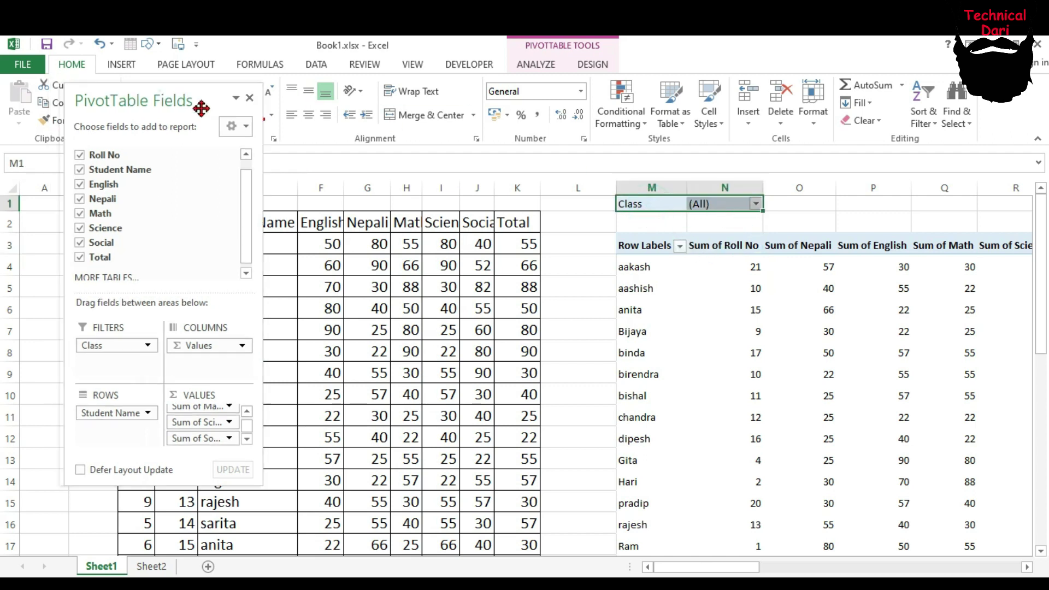
left_click_drag(164, 98, 182, 186)
Step: Enlarge the Class filter label and value to 22-point text
left_click(252, 91)
left_click(252, 91)
left_click(251, 91)
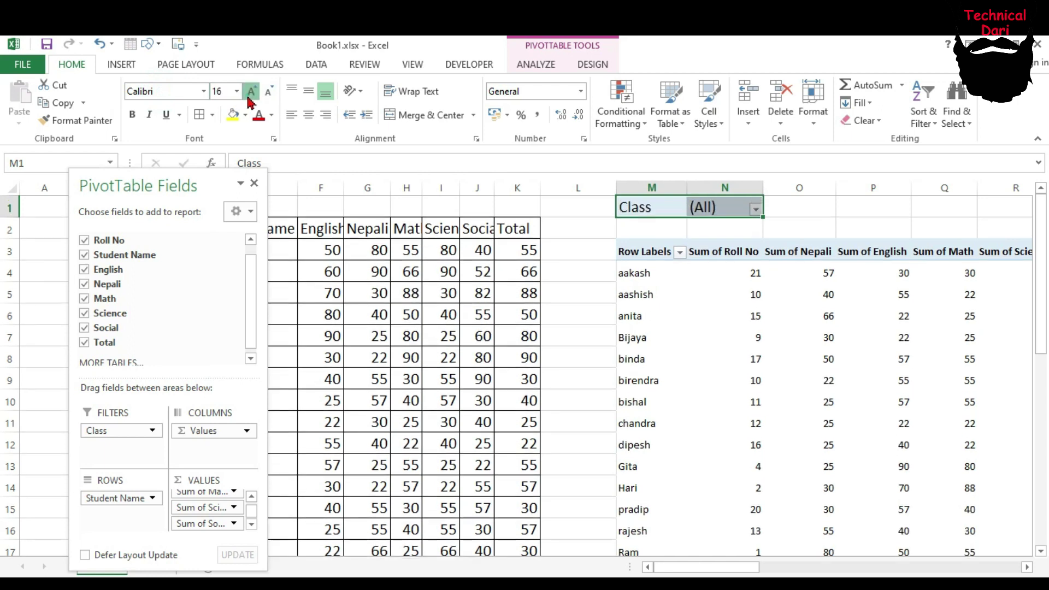
left_click(251, 91)
left_click(251, 91)
left_click(251, 92)
left_click(680, 368)
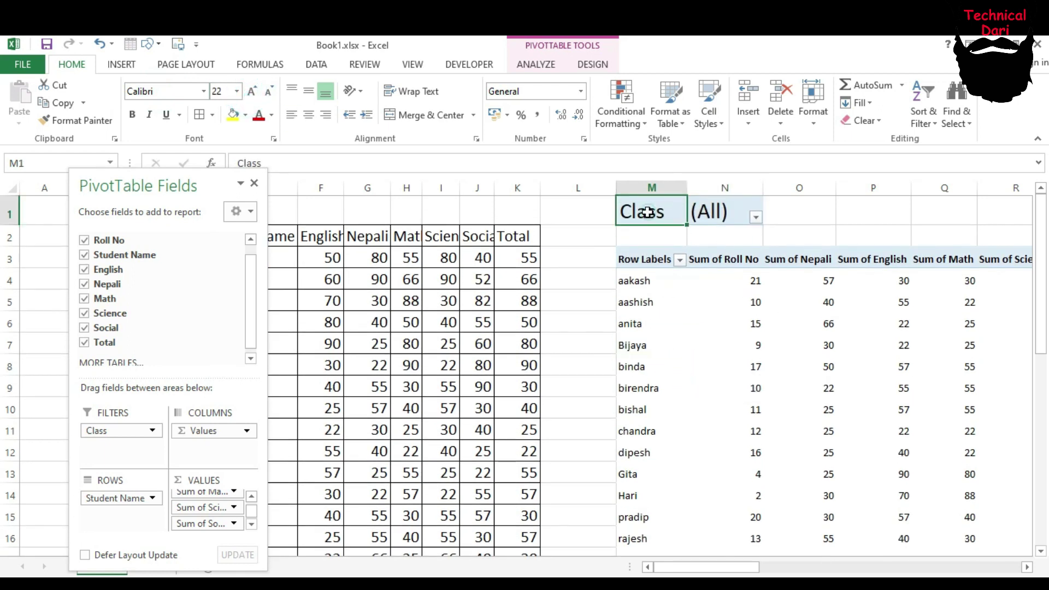
left_click(713, 214)
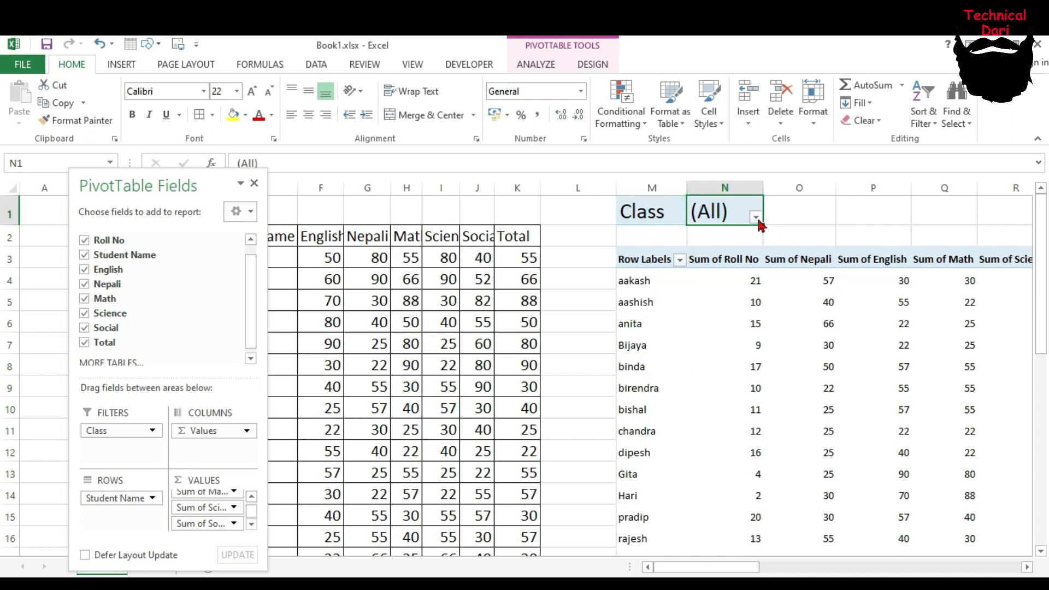
Step: In the Class filter list, enable Select Multiple Items, clear (All) and tick Class 1
left_click(756, 218)
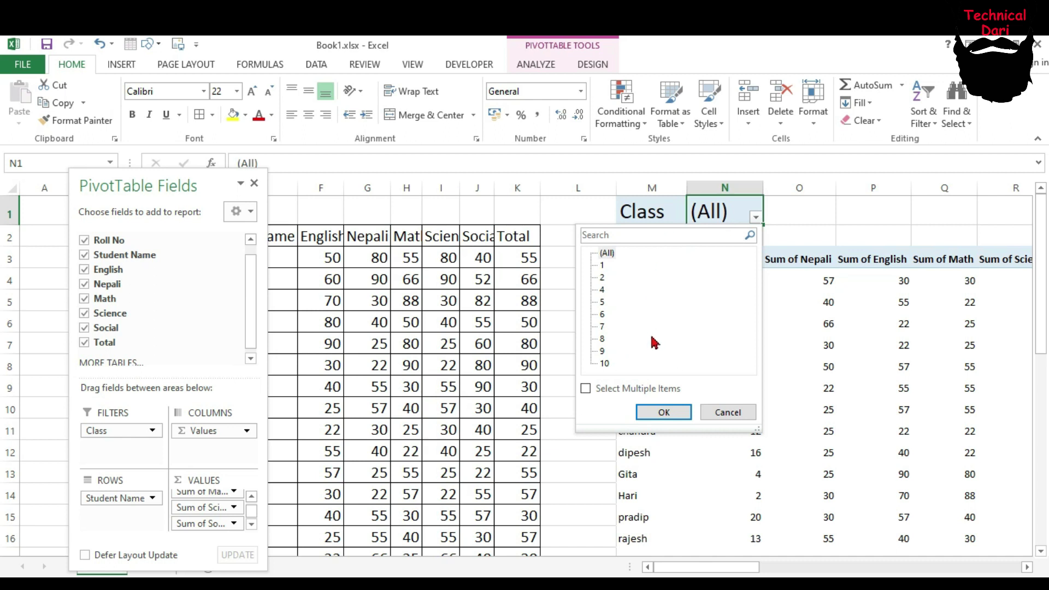
left_click(586, 389)
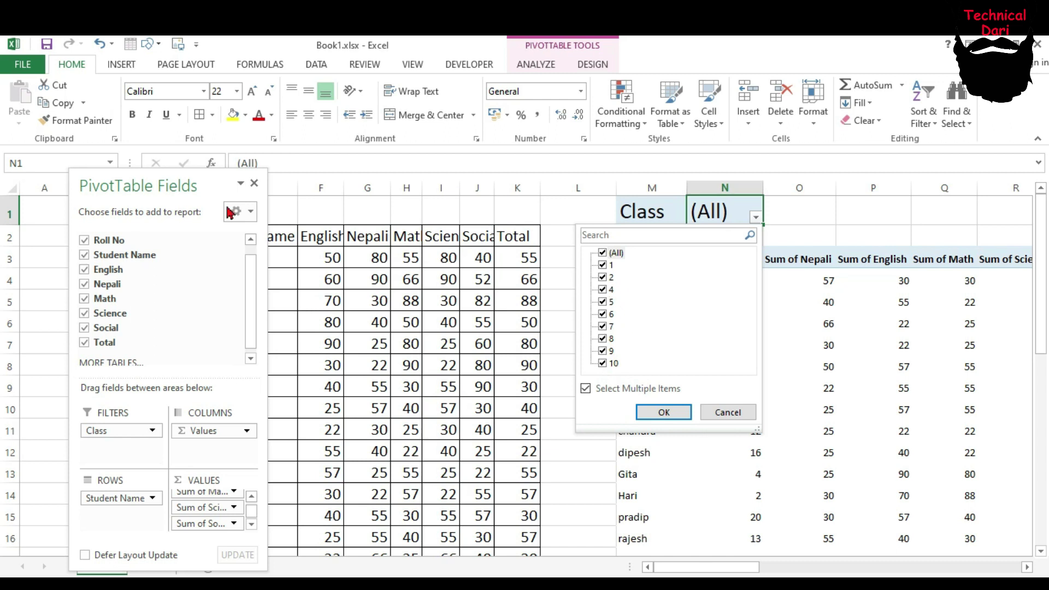
left_click(162, 192)
left_click_drag(133, 176, 503, 185)
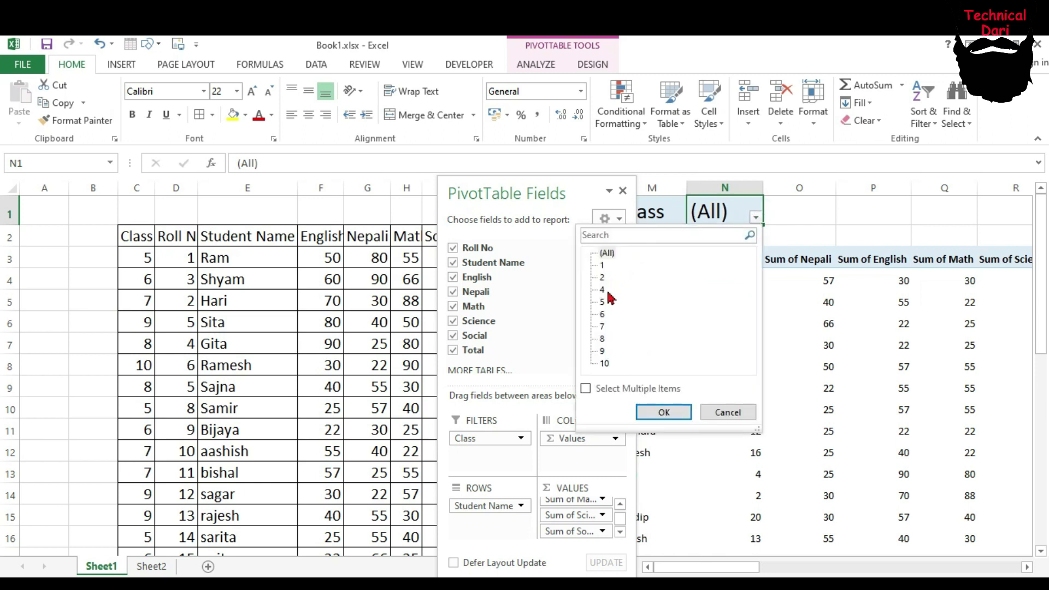
left_click(586, 389)
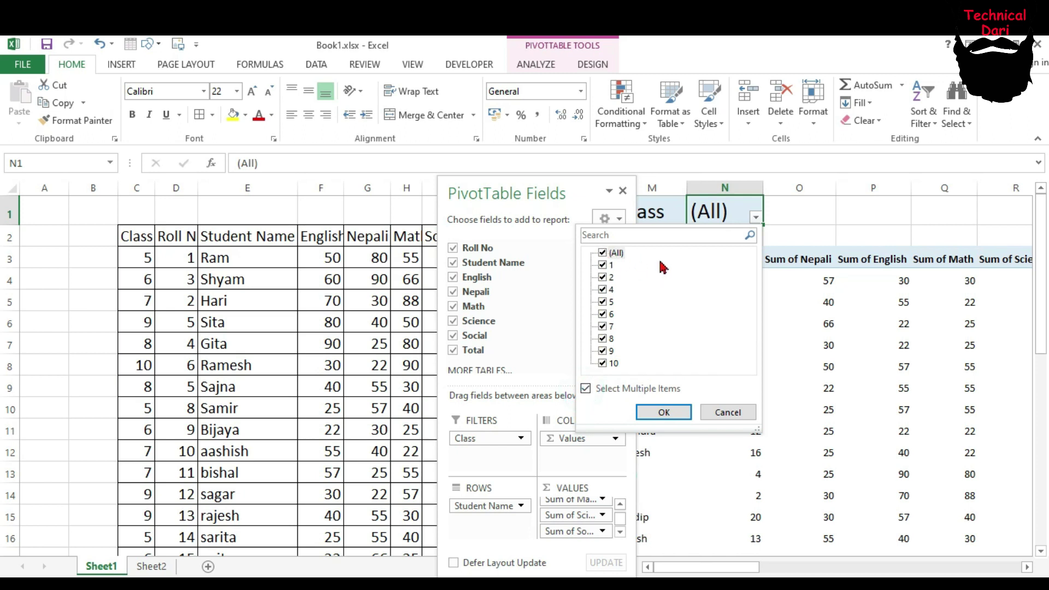
left_click(603, 253)
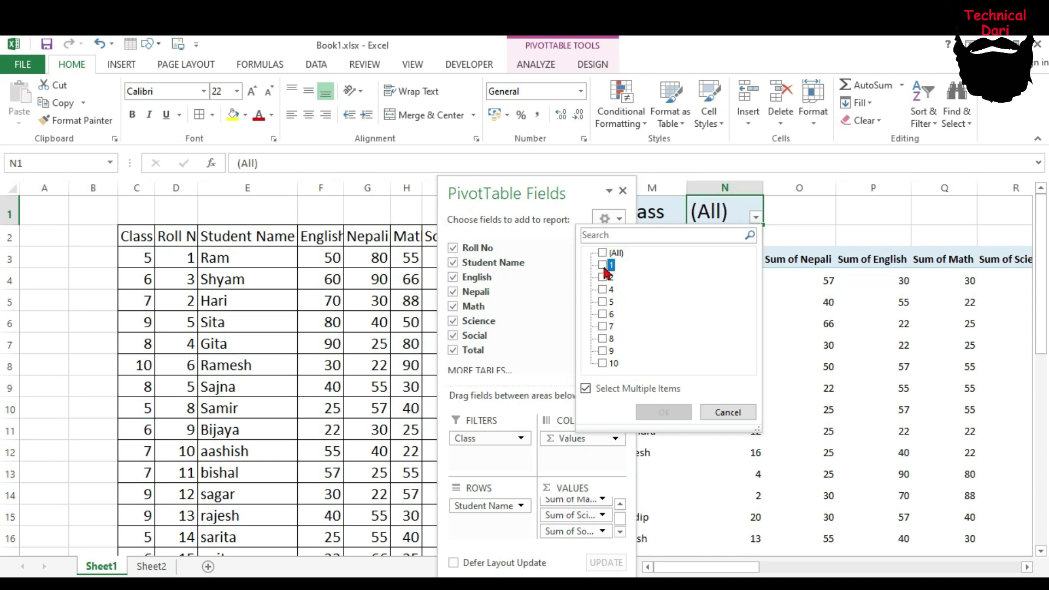
left_click(603, 265)
Step: Apply the Class 1 filter and shift the field list left, off the PivotTable
left_click(664, 414)
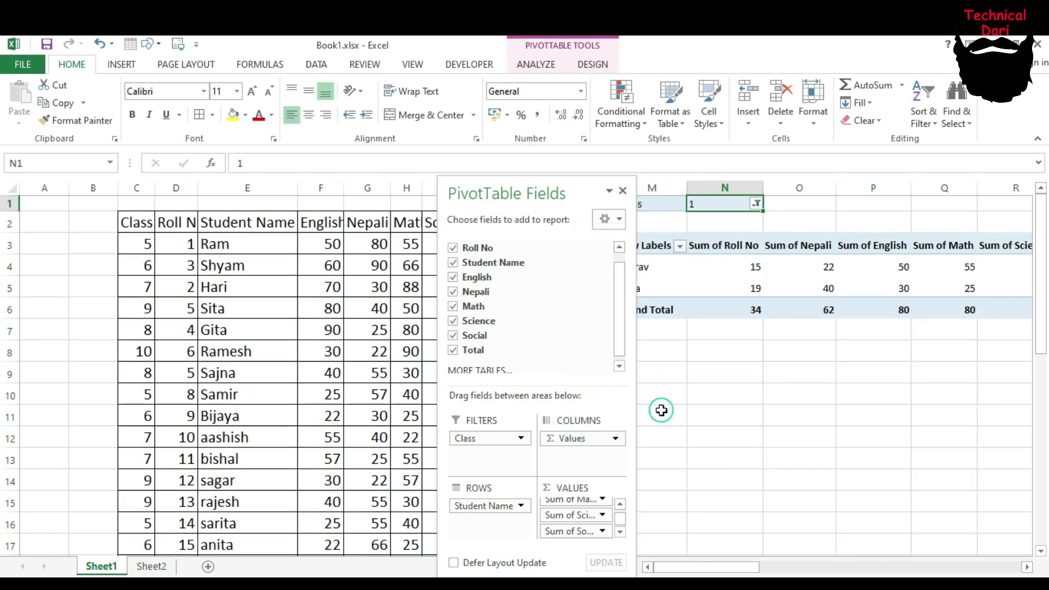
left_click_drag(555, 191, 332, 192)
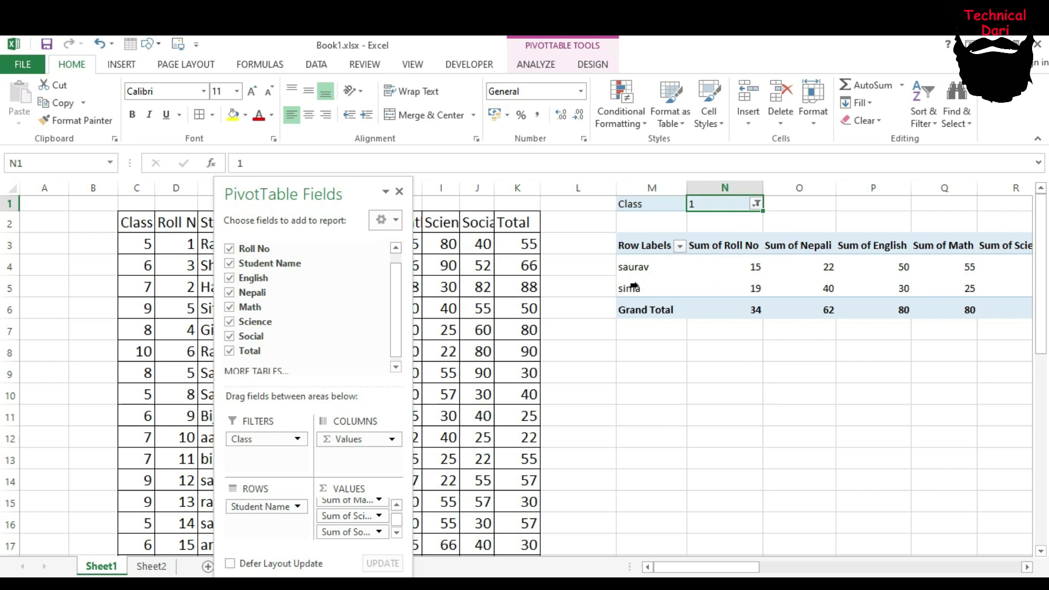
left_click_drag(733, 569, 773, 571)
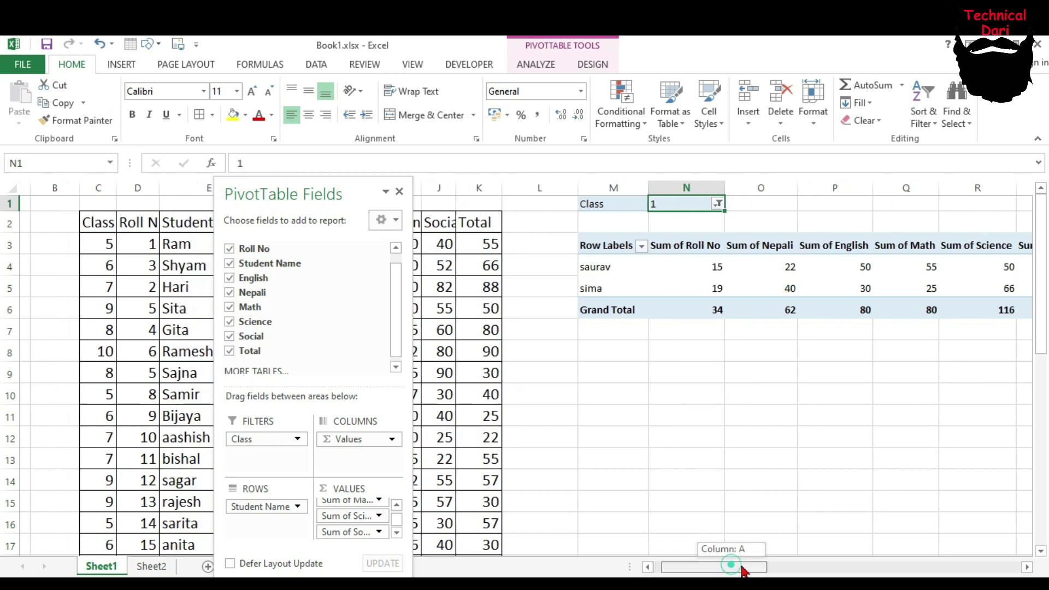
mouse_move(299, 193)
left_mouse_down()
mouse_move(142, 200)
mouse_move(592, 302)
left_mouse_up()
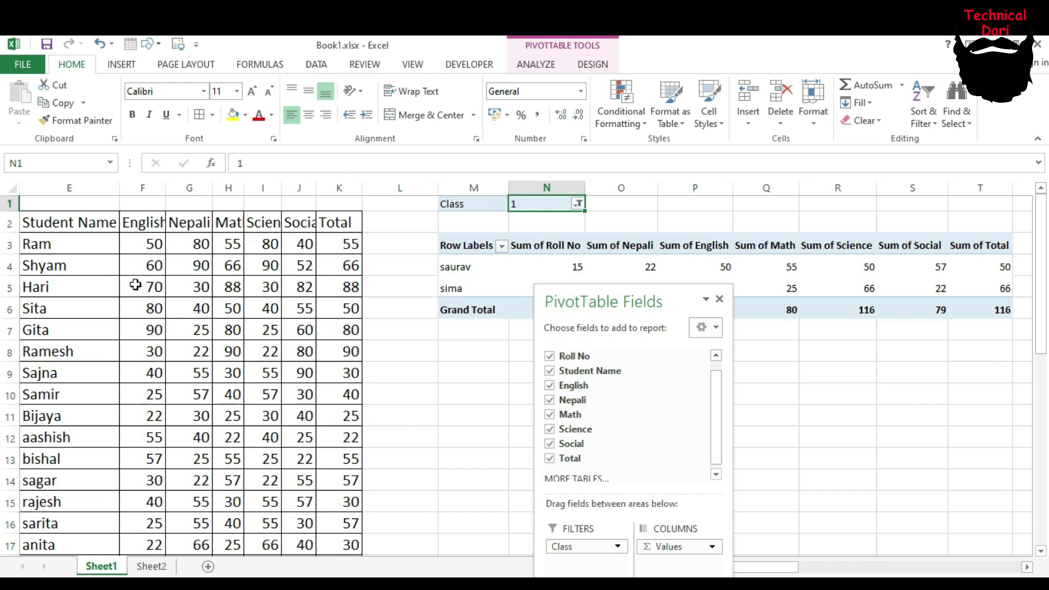
mouse_move(573, 303)
left_mouse_down()
mouse_move(75, 273)
mouse_move(710, 307)
left_mouse_up()
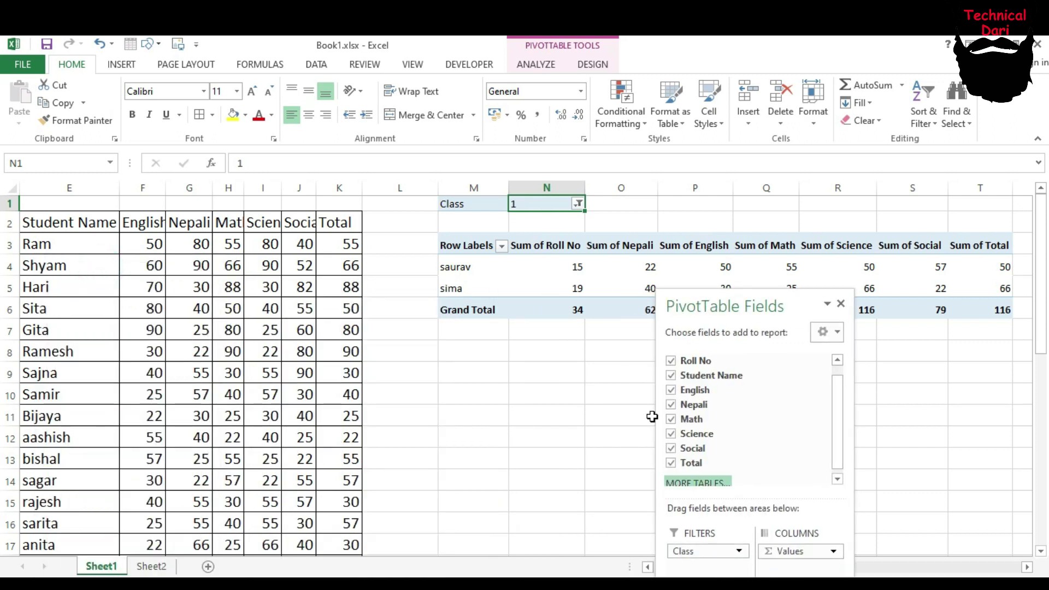
left_click_drag(733, 309, 78, 215)
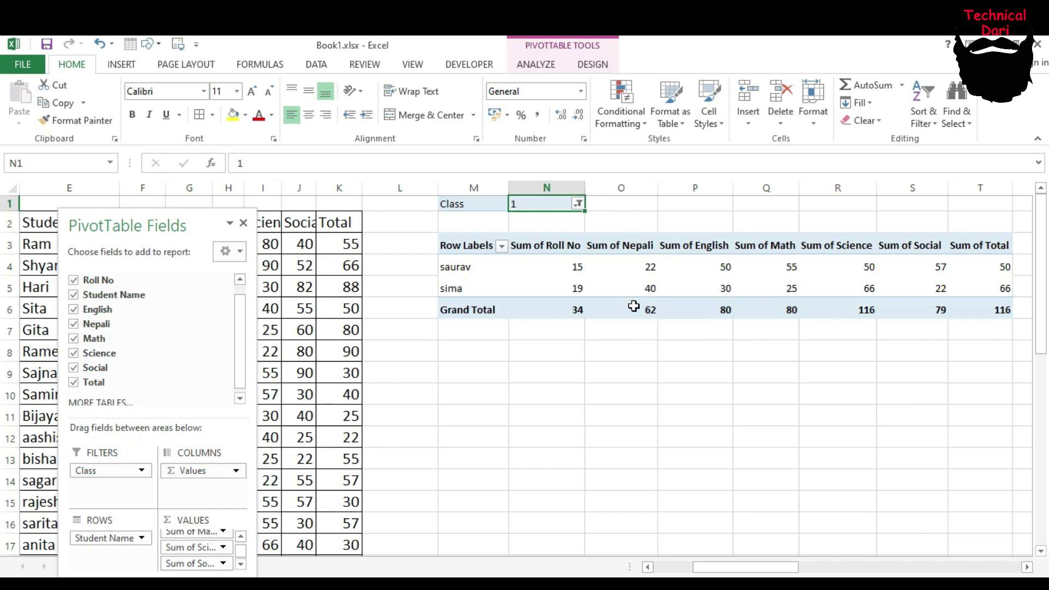
Step: Raise the Class filter cells M1:N1 to font size 22
left_click(446, 203)
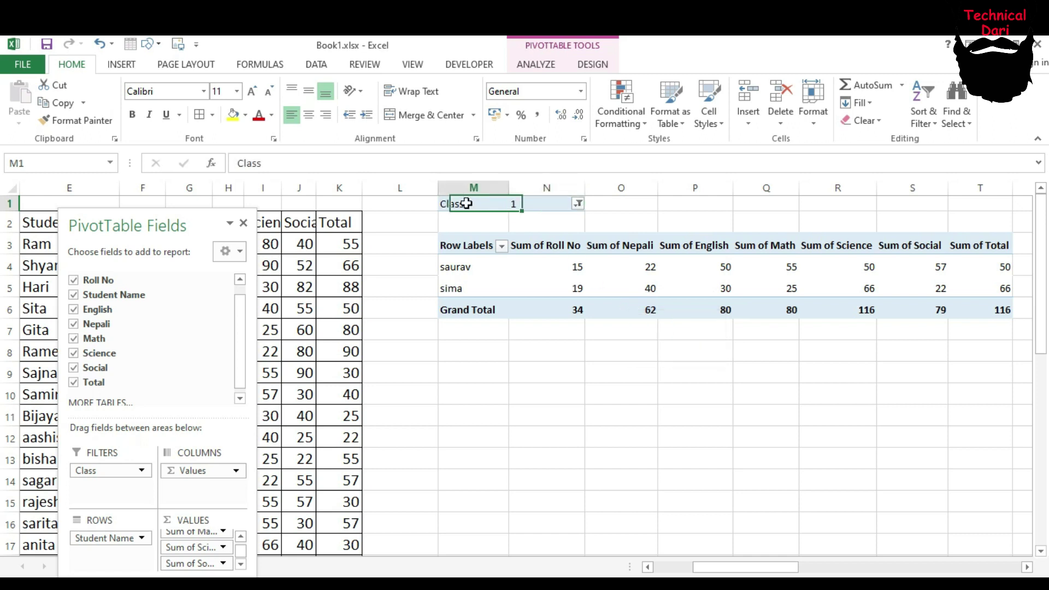
left_click_drag(470, 204, 543, 204)
left_click(251, 91)
left_click(251, 92)
left_click(251, 92)
left_click(252, 91)
left_click(251, 91)
left_click(251, 91)
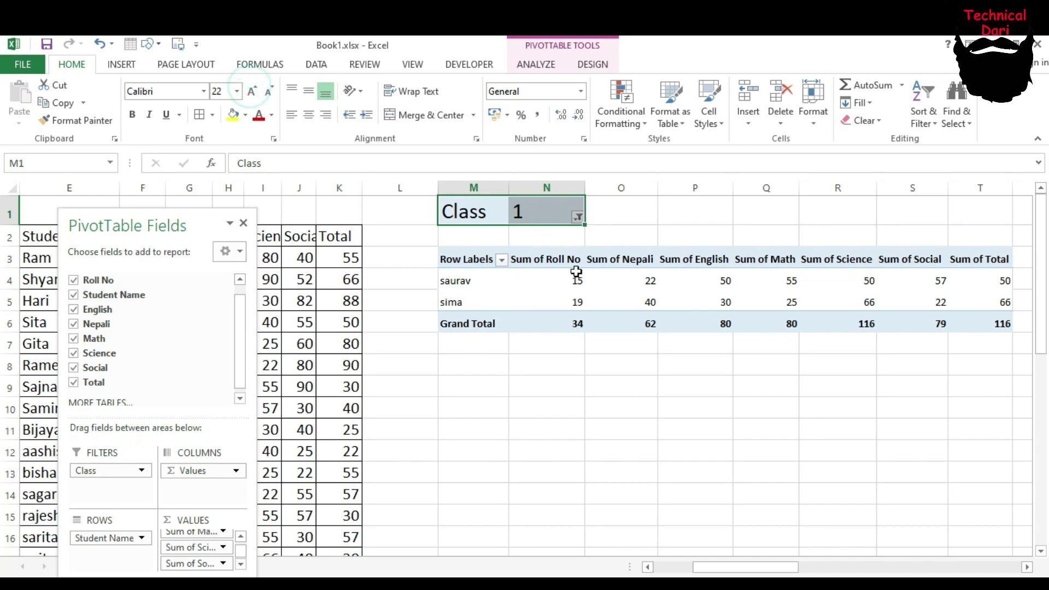
left_click(540, 212)
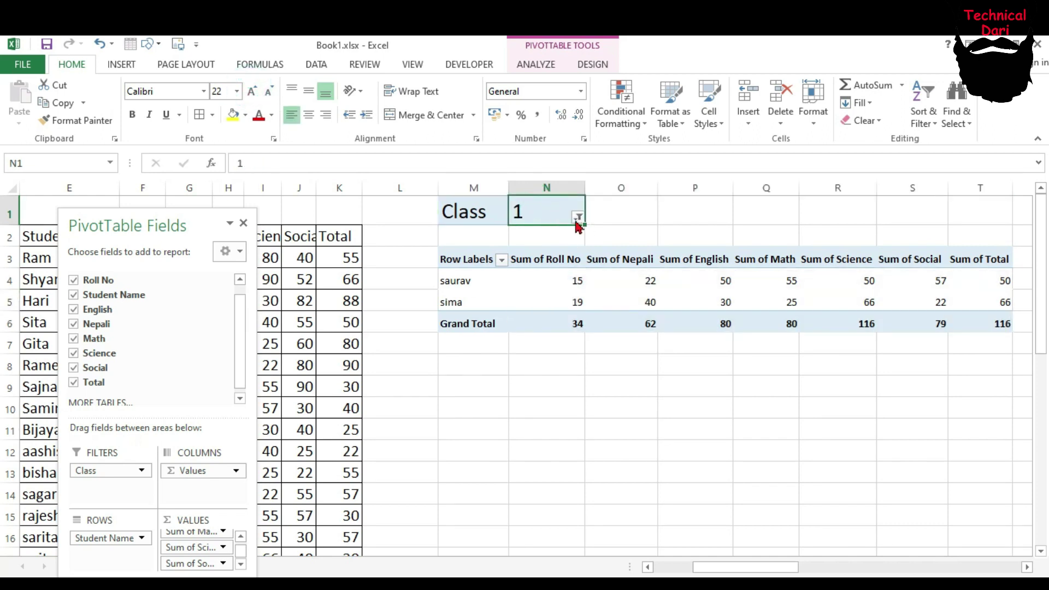
Step: Filter the PivotTable to Class 2, showing dipesh and pradip with total 143
left_click(578, 218)
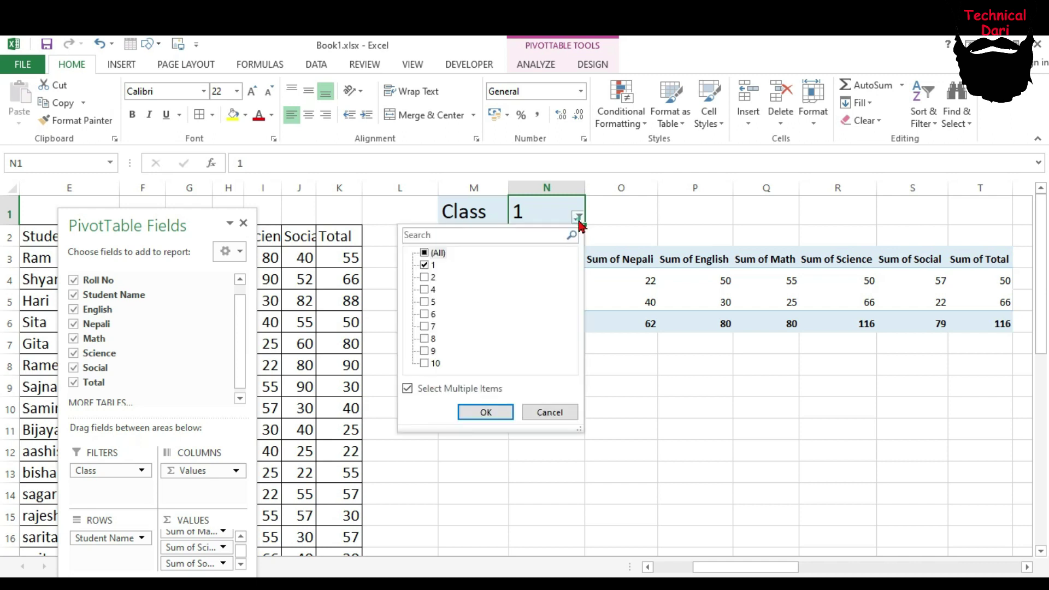
left_click(425, 253)
left_click(425, 253)
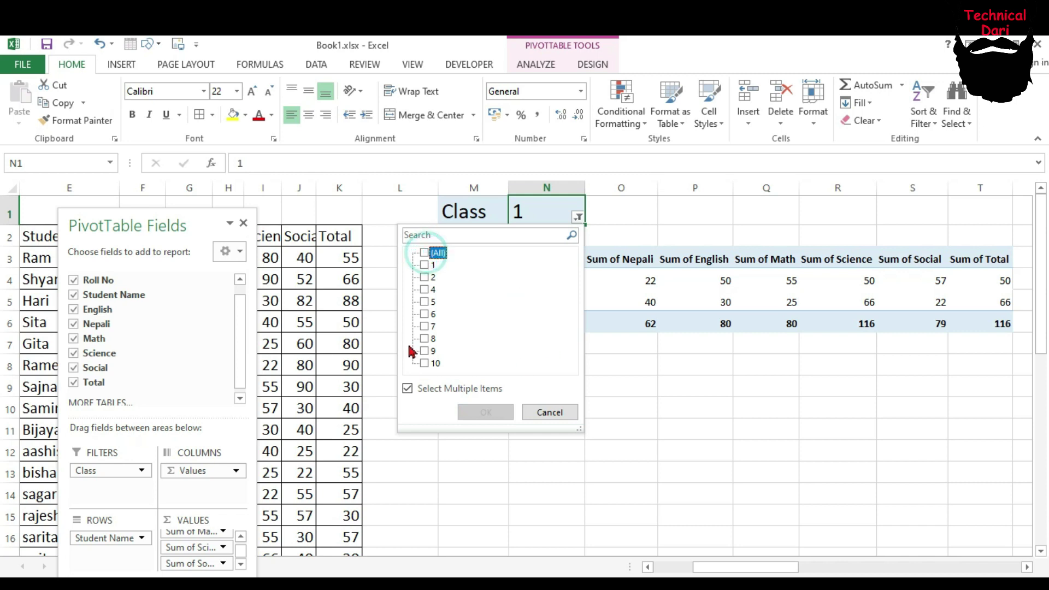
left_click(425, 253)
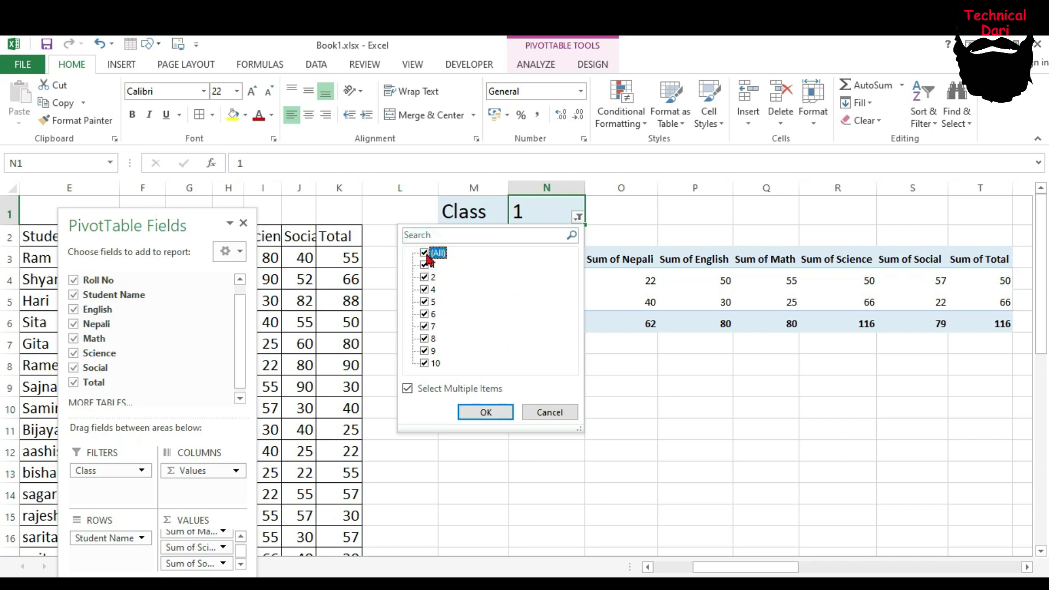
left_click(426, 253)
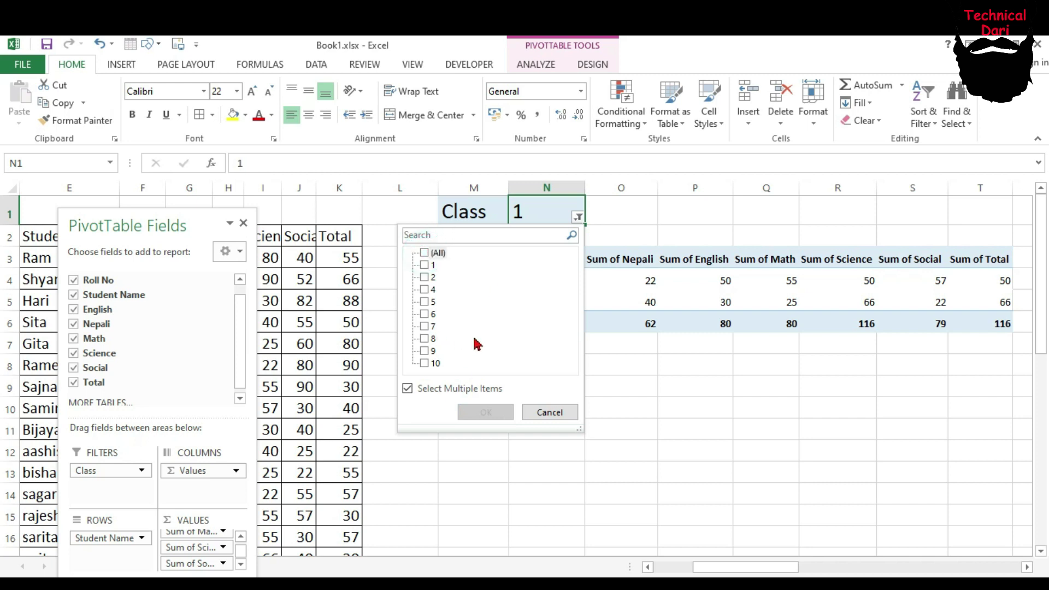
left_click(424, 278)
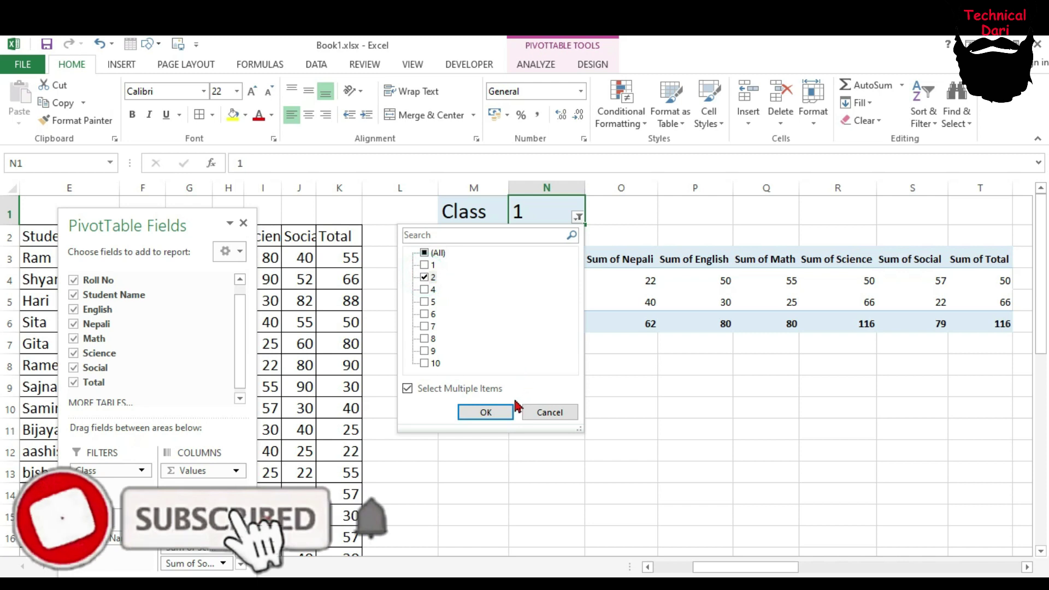
left_click(485, 412)
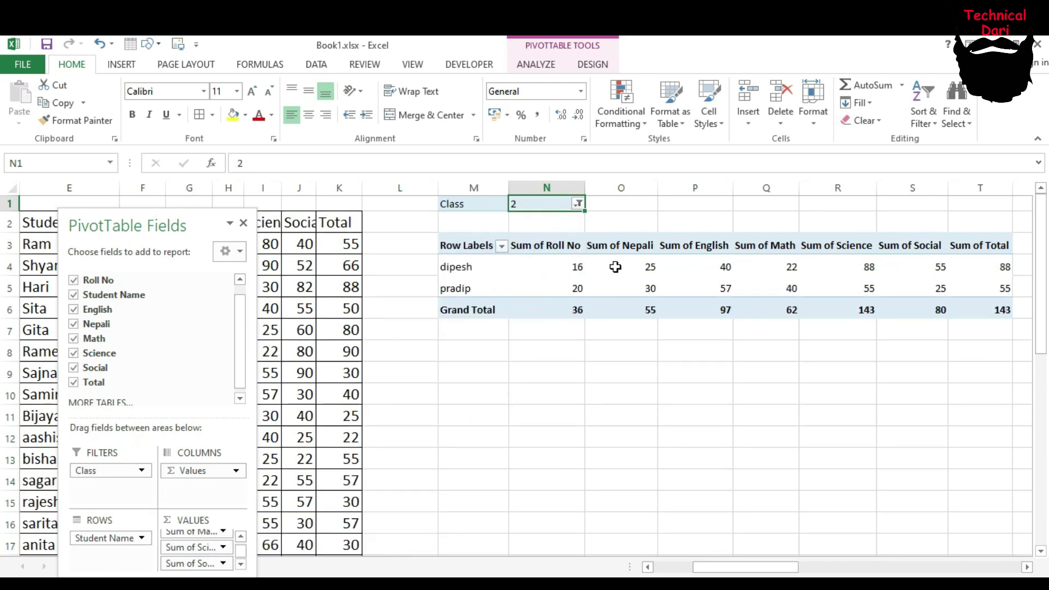
Step: Change the Class filter from 2 to 7, listing aashish, birendra, bishal and Hari
left_click_drag(805, 571, 843, 571)
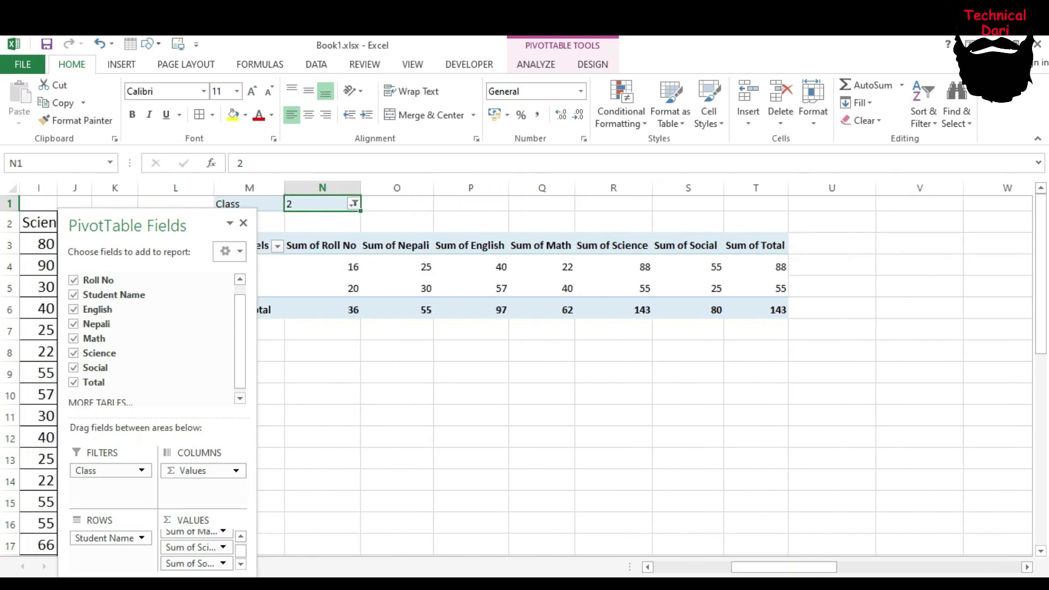
left_click_drag(803, 568, 744, 568)
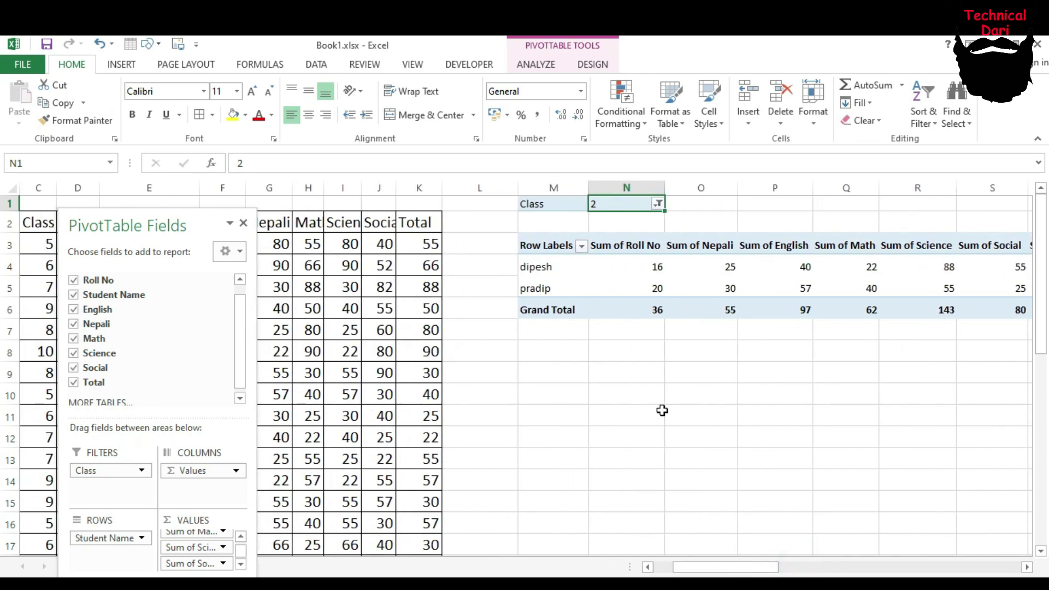
left_click(658, 203)
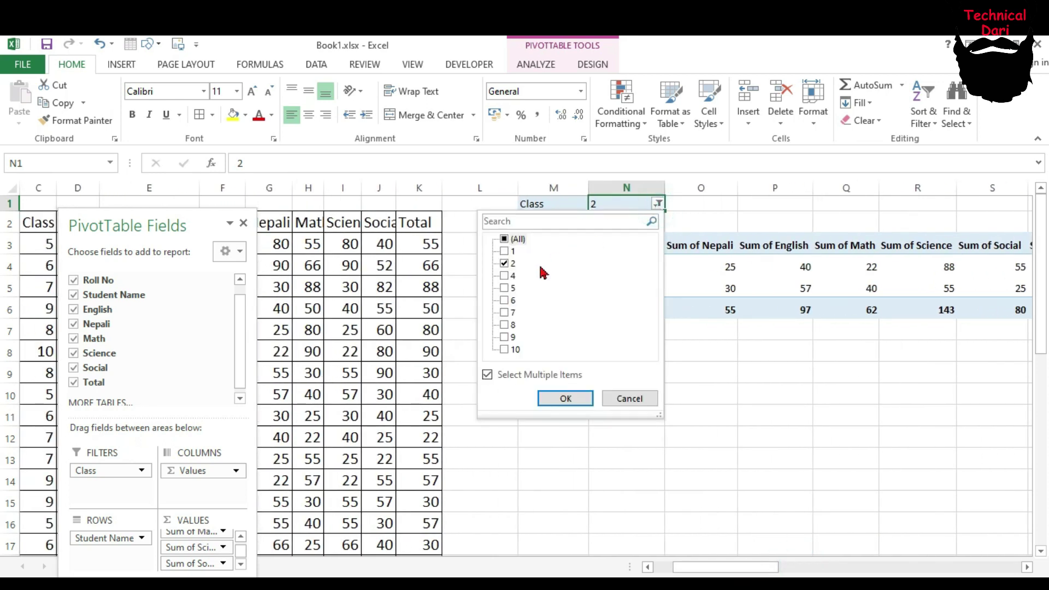
left_click(503, 263)
left_click(504, 313)
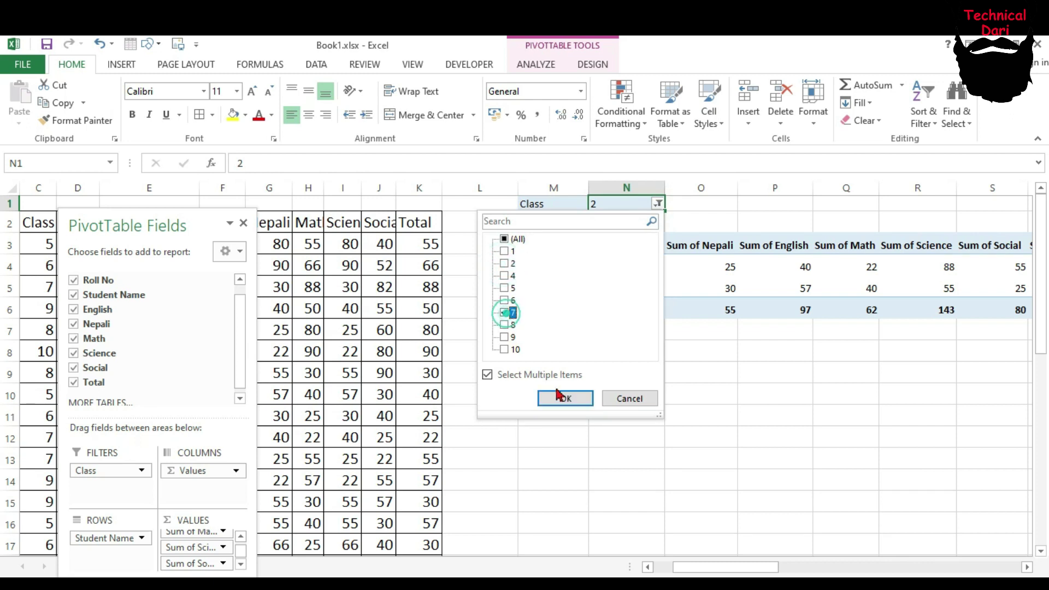
left_click(563, 398)
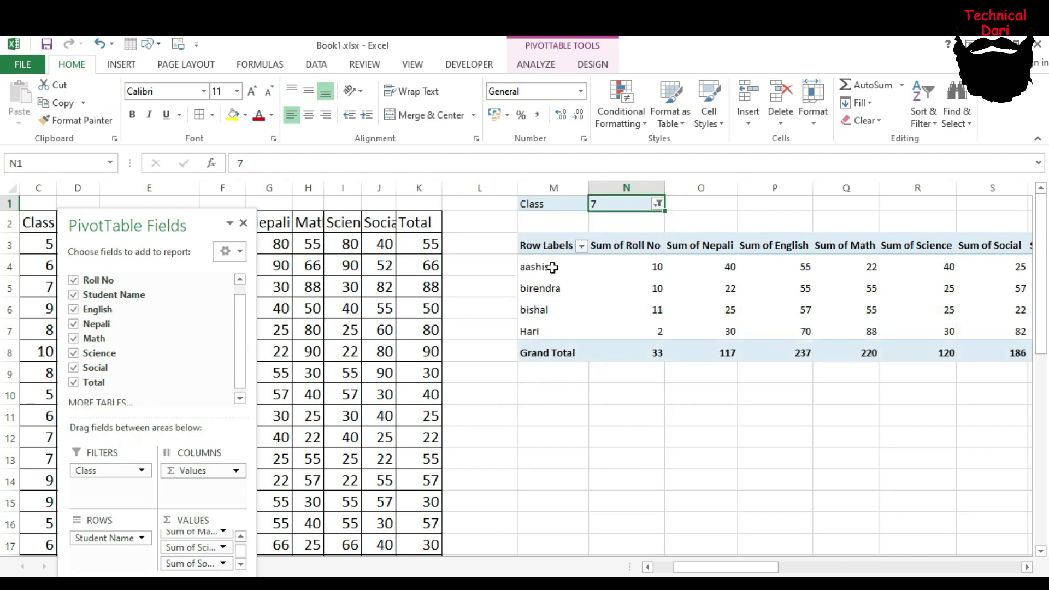
Step: Select the Class 7 names and Sum of Roll No values, then reposition the field list
left_click_drag(553, 267, 563, 306)
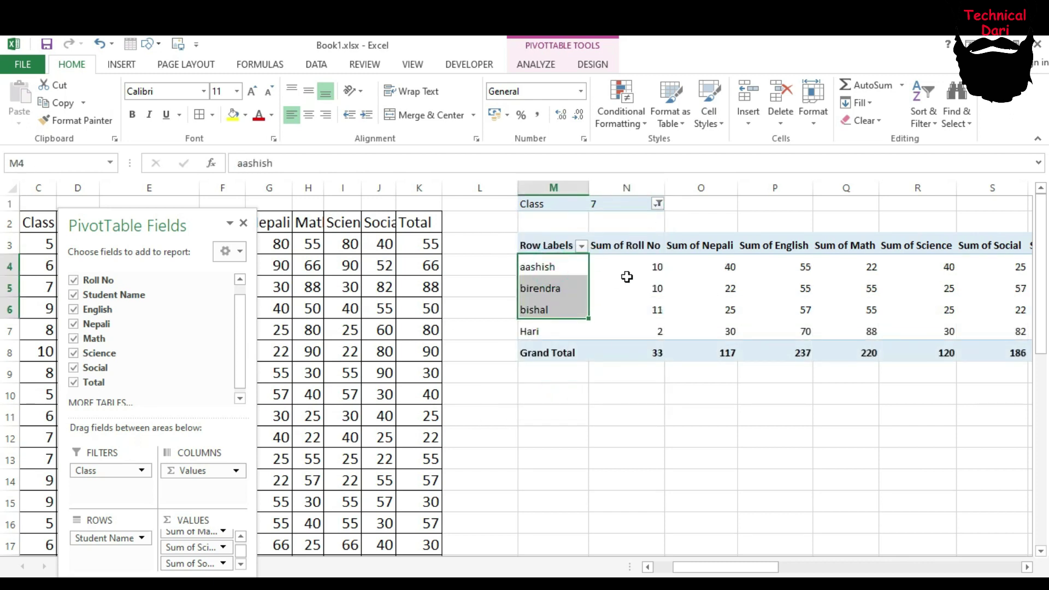
left_click_drag(627, 277, 632, 326)
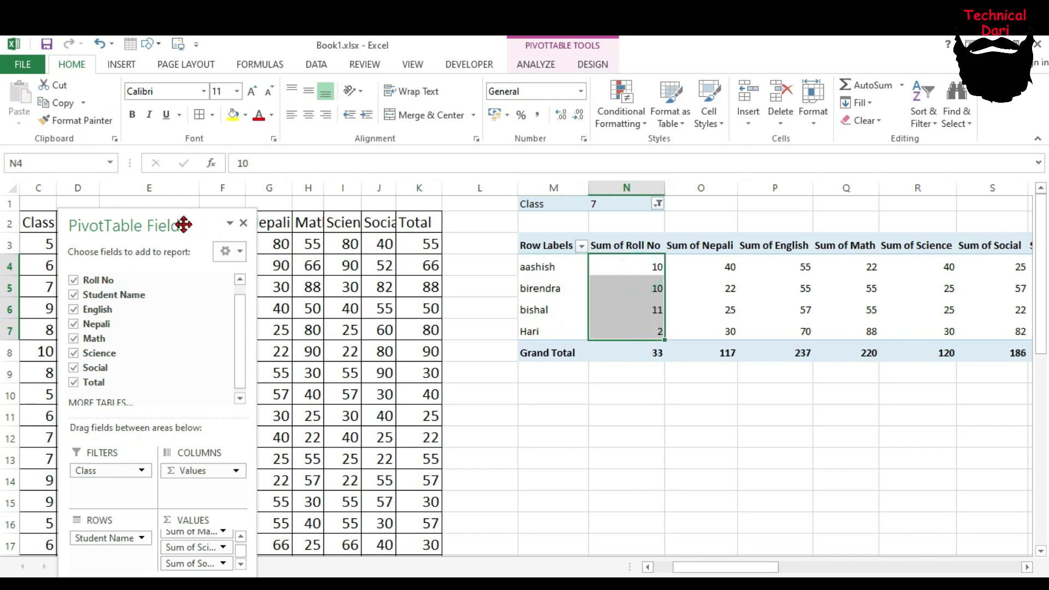
left_click_drag(184, 224, 262, 234)
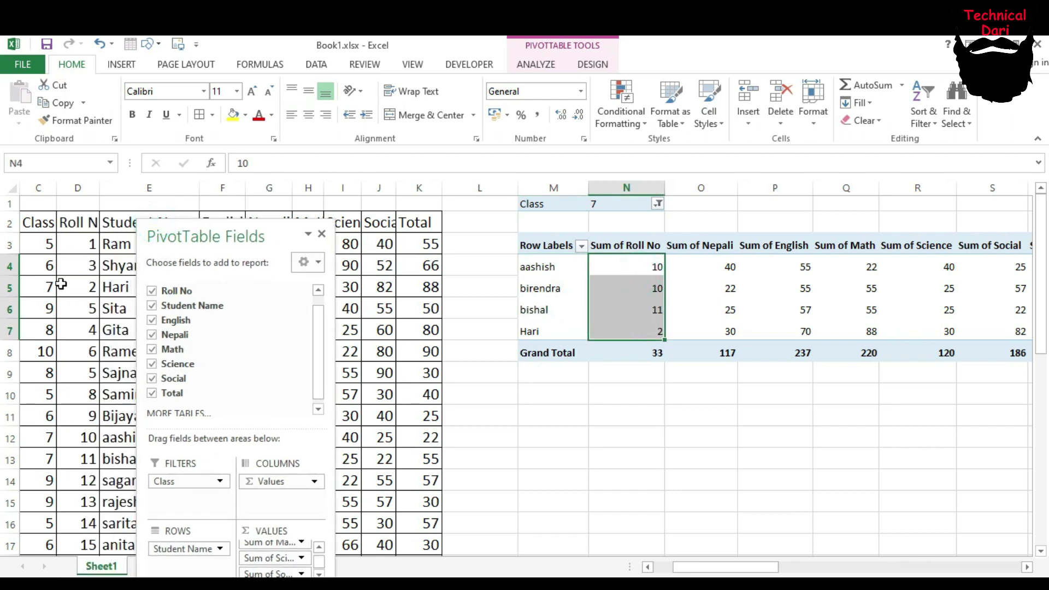
left_click_drag(190, 238, 280, 242)
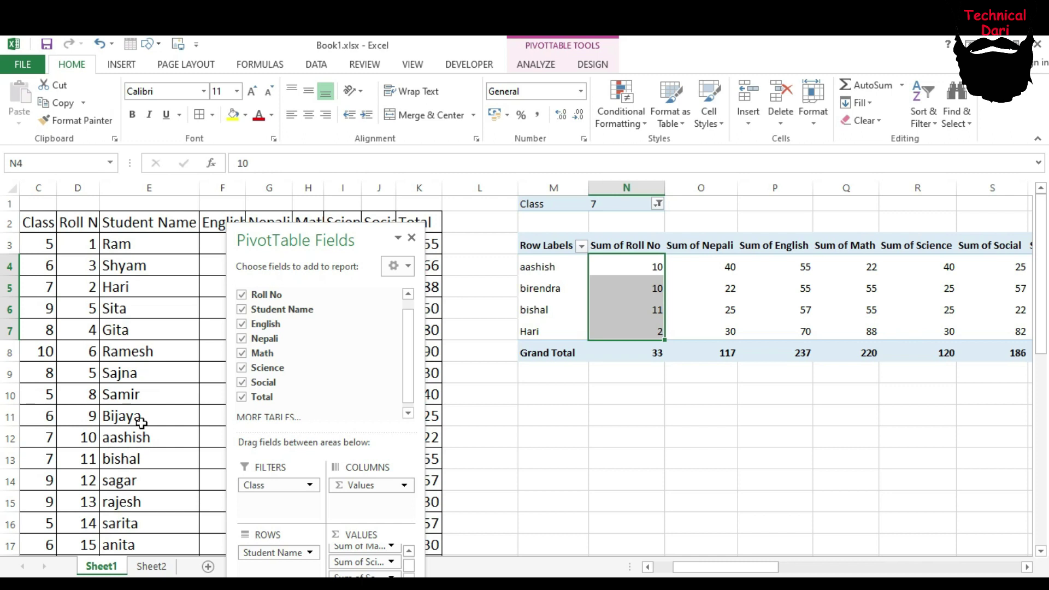
mouse_move(310, 237)
left_mouse_down()
mouse_move(278, 144)
mouse_move(159, 156)
left_mouse_up()
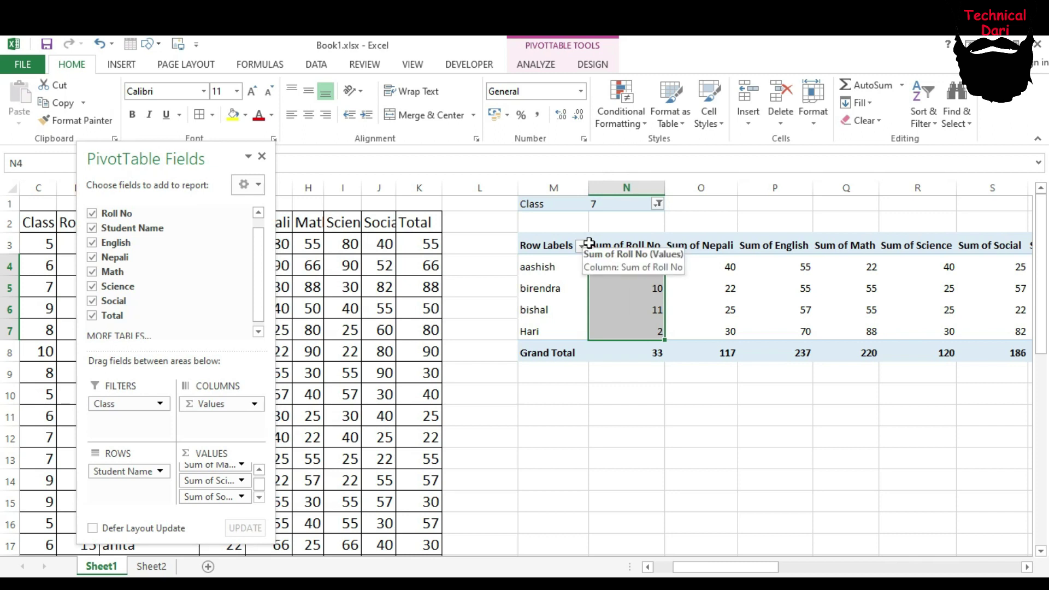
Step: Filter to Class 9 only, listing rajesh, sagar and Sita with Roll No total 30
left_click(656, 204)
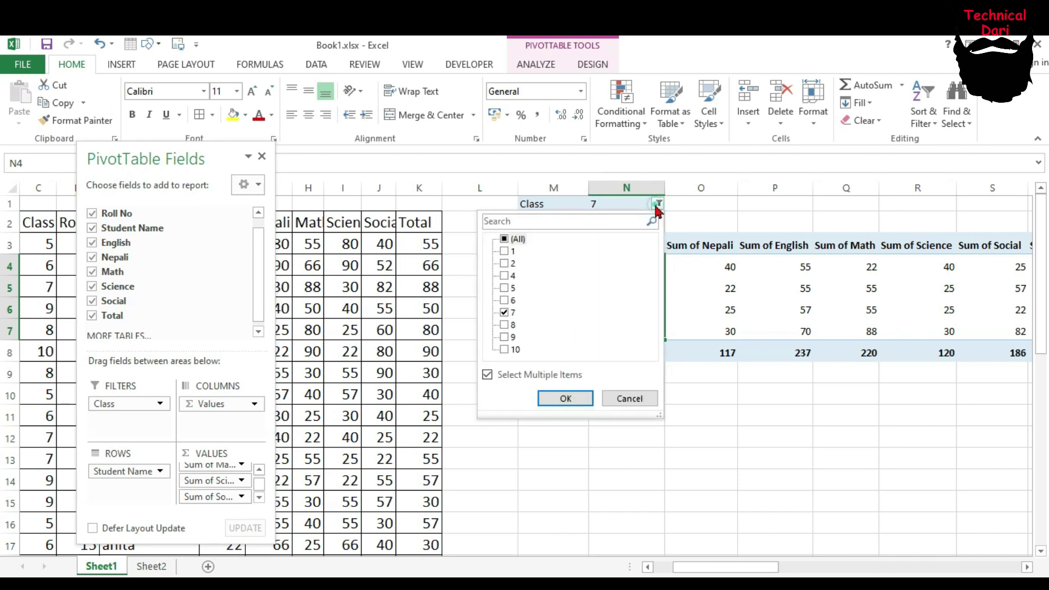
left_click(505, 239)
left_click(504, 337)
left_click(565, 398)
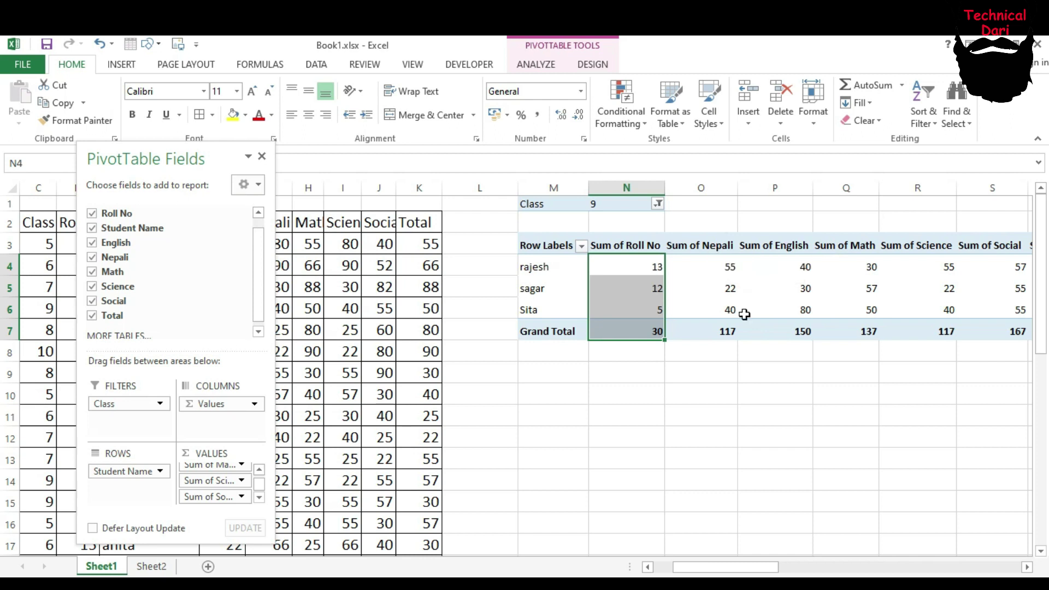
mouse_move(626, 288)
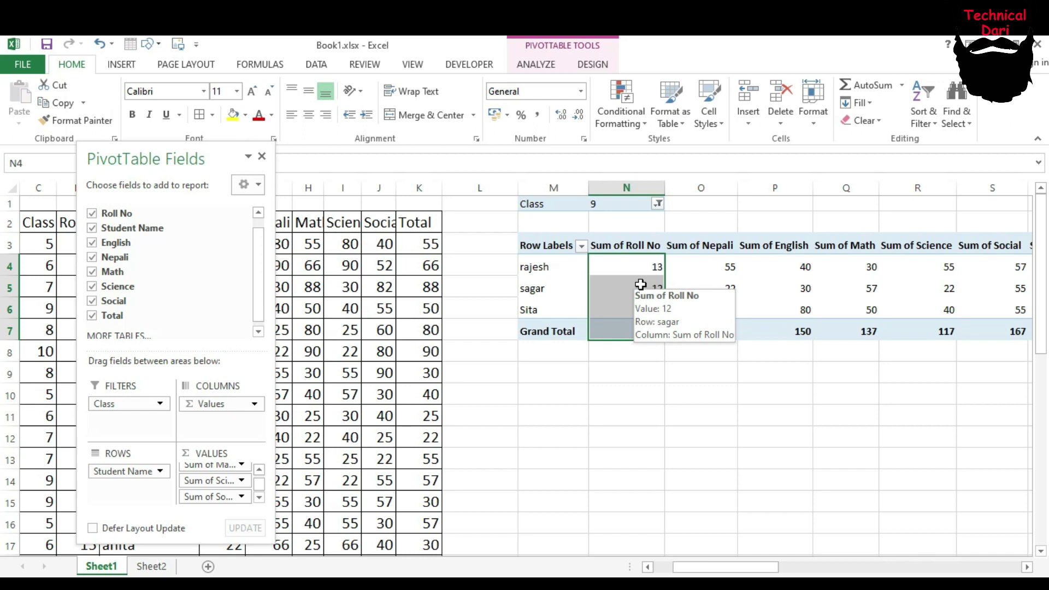
mouse_move(146, 158)
left_mouse_down()
mouse_move(266, 143)
mouse_move(282, 157)
left_mouse_up()
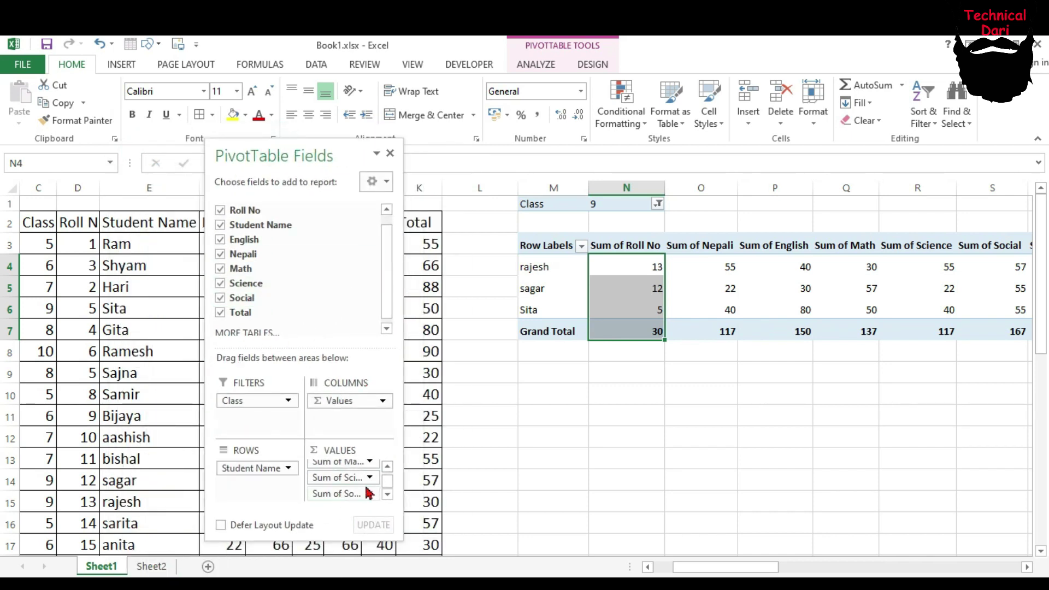
Step: Remove the Science, Math, Social and English sums from the pivot values
left_click(335, 478)
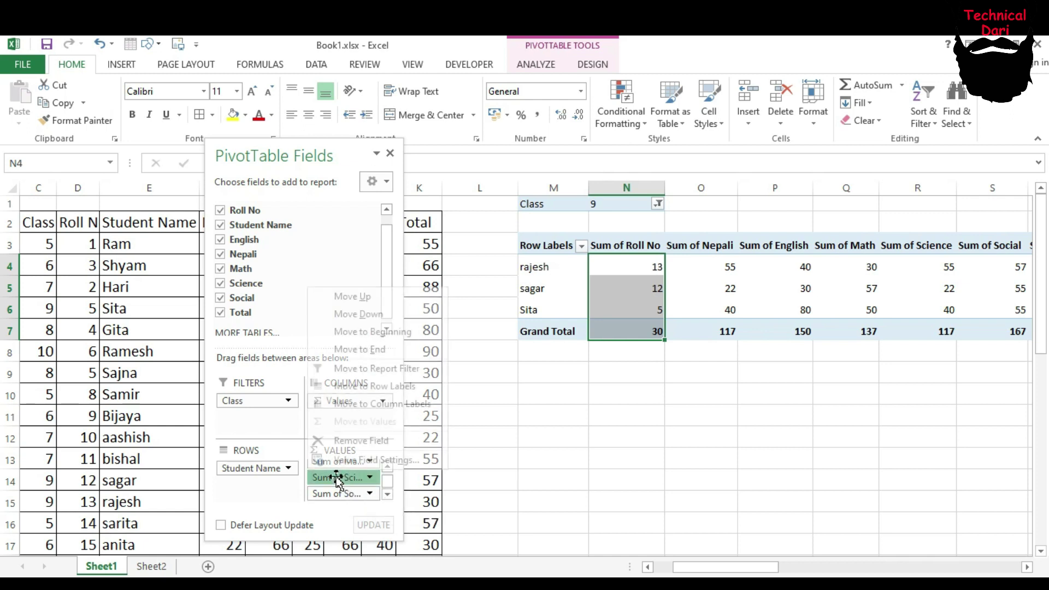
left_click(375, 440)
left_click(369, 462)
key("Escape")
left_click(344, 477)
left_click(355, 440)
left_click(335, 477)
left_click(361, 440)
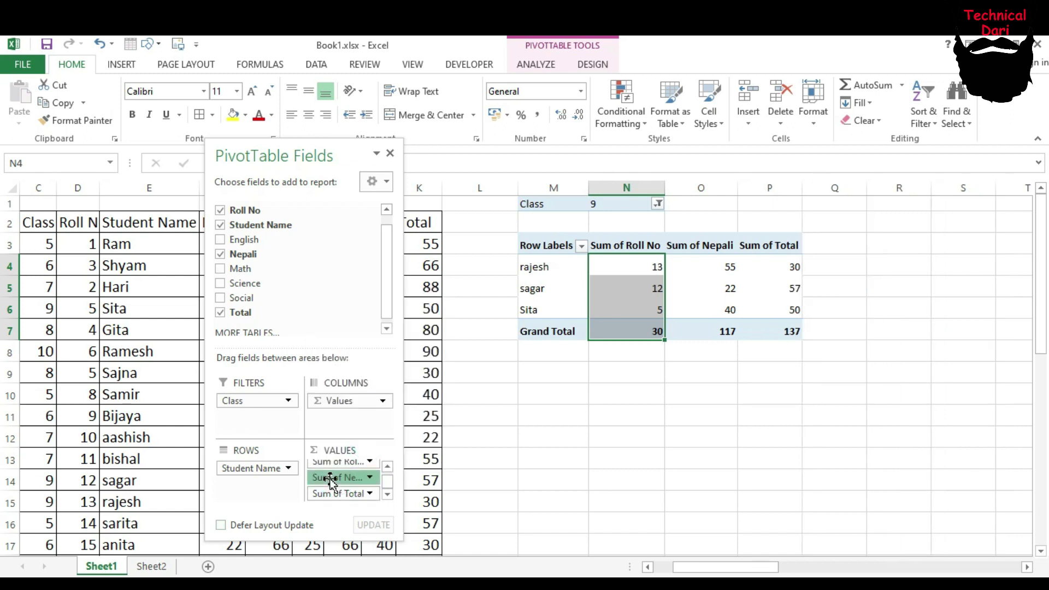
Step: Remove the Nepali, Total and Roll No sums, leaving only the student names
left_click(336, 478)
left_click(373, 438)
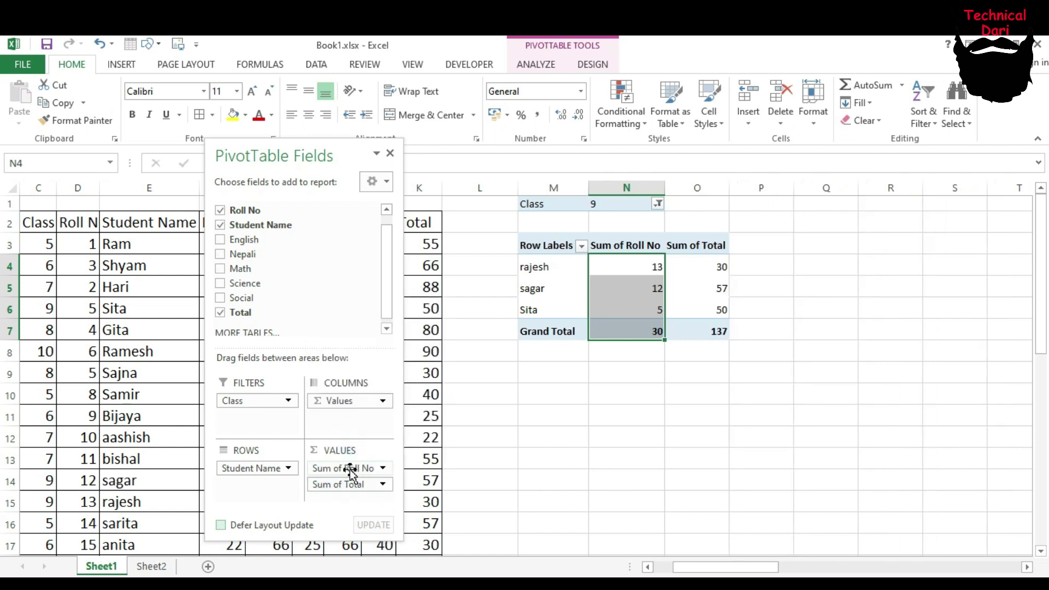
left_click(348, 486)
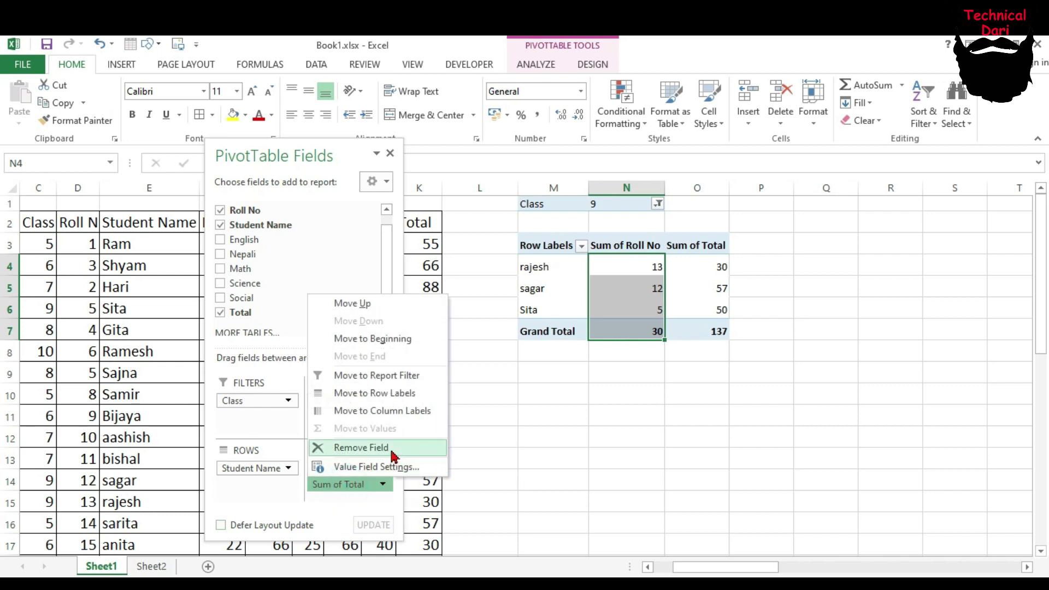
left_click(392, 454)
left_click(391, 470)
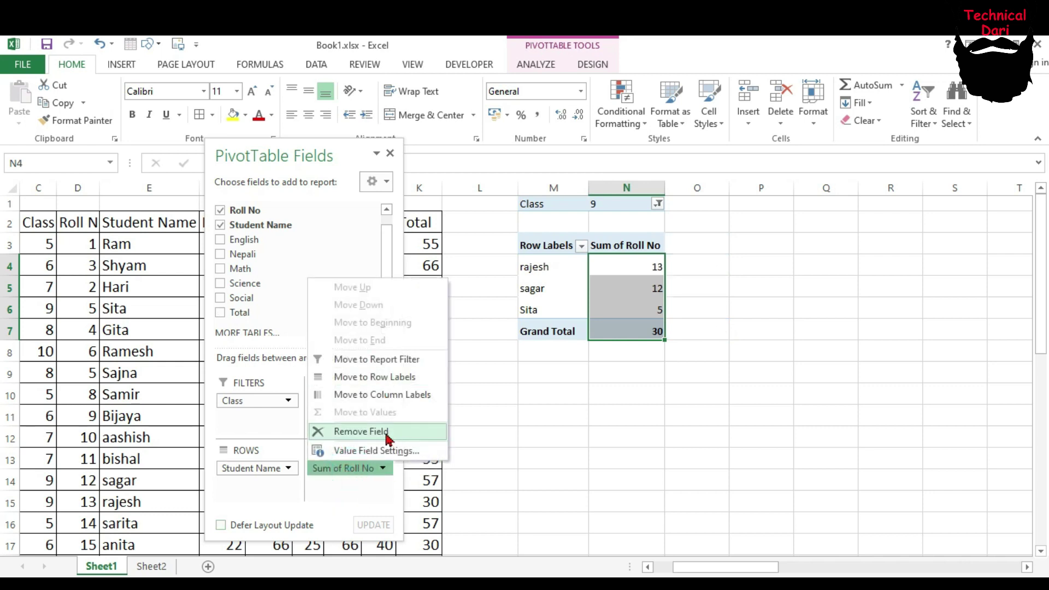
left_click(386, 435)
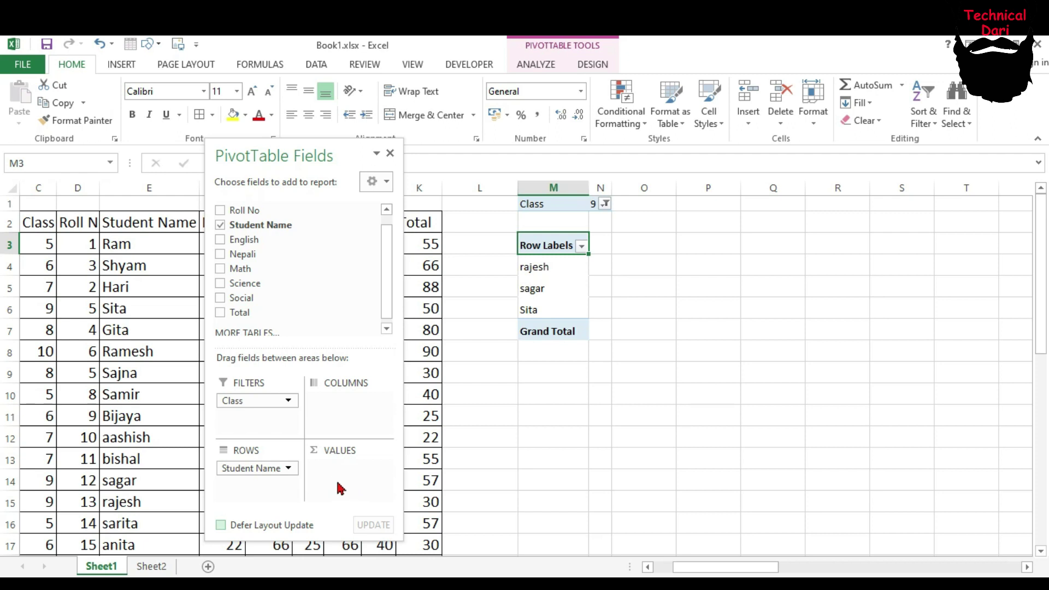
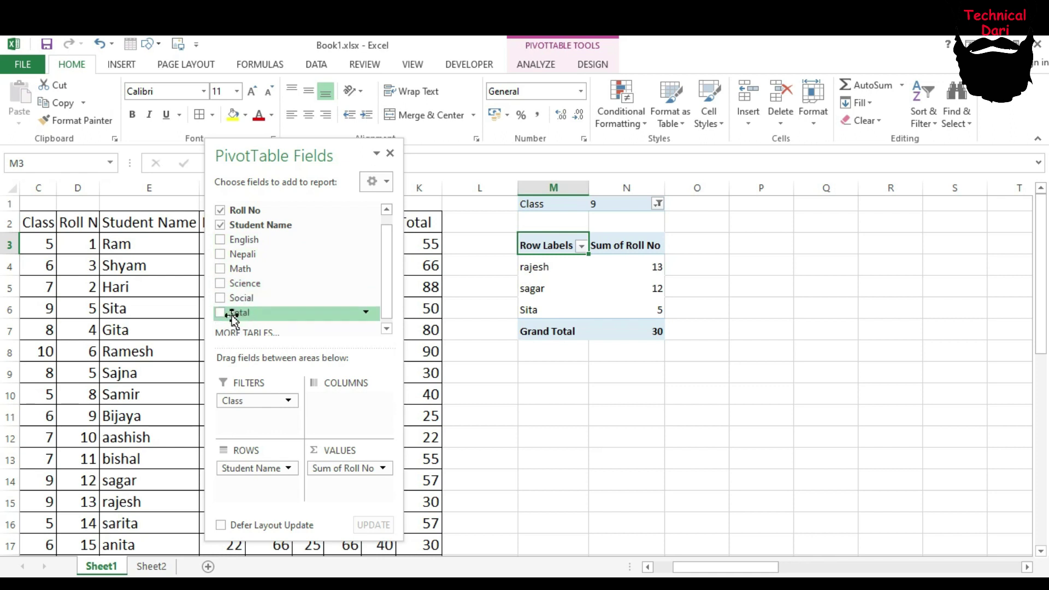
Step: Add Sum of Total to the pivot values and set the Class filter to (All)
left_click_drag(234, 317, 351, 487)
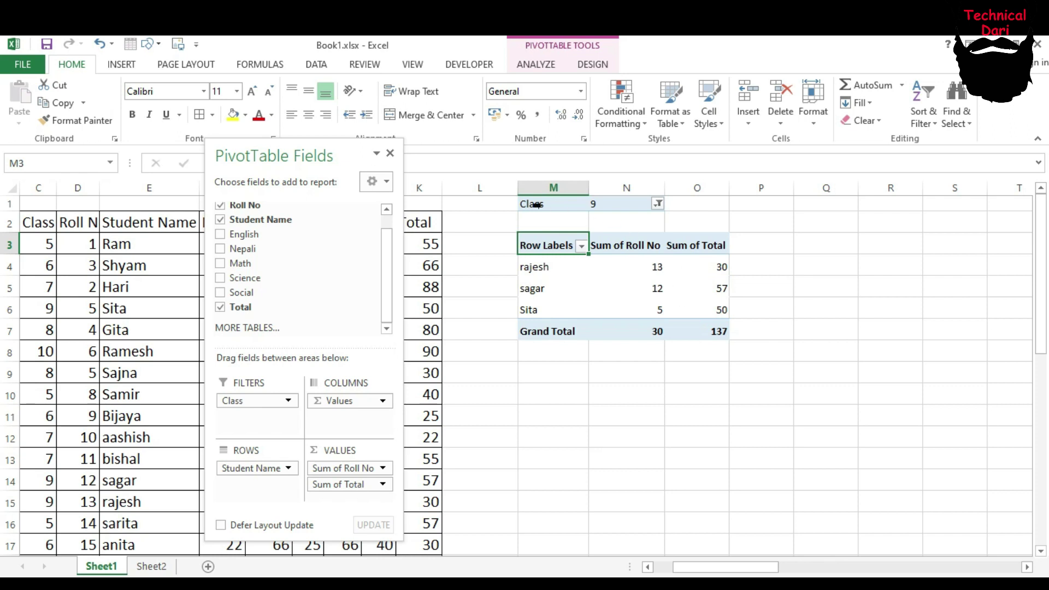
left_click(658, 204)
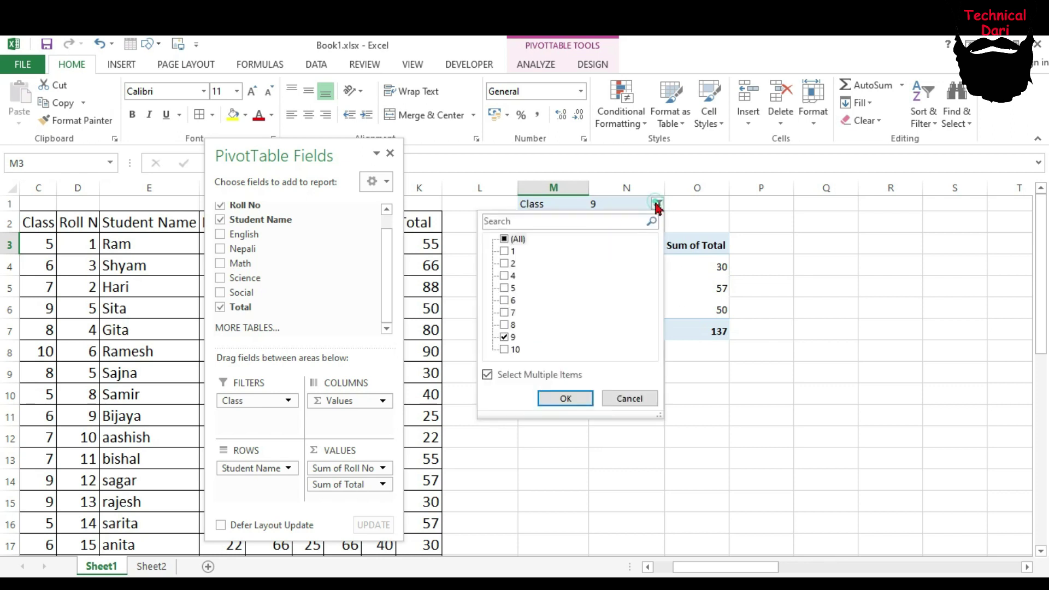
left_click(507, 240)
left_click(566, 398)
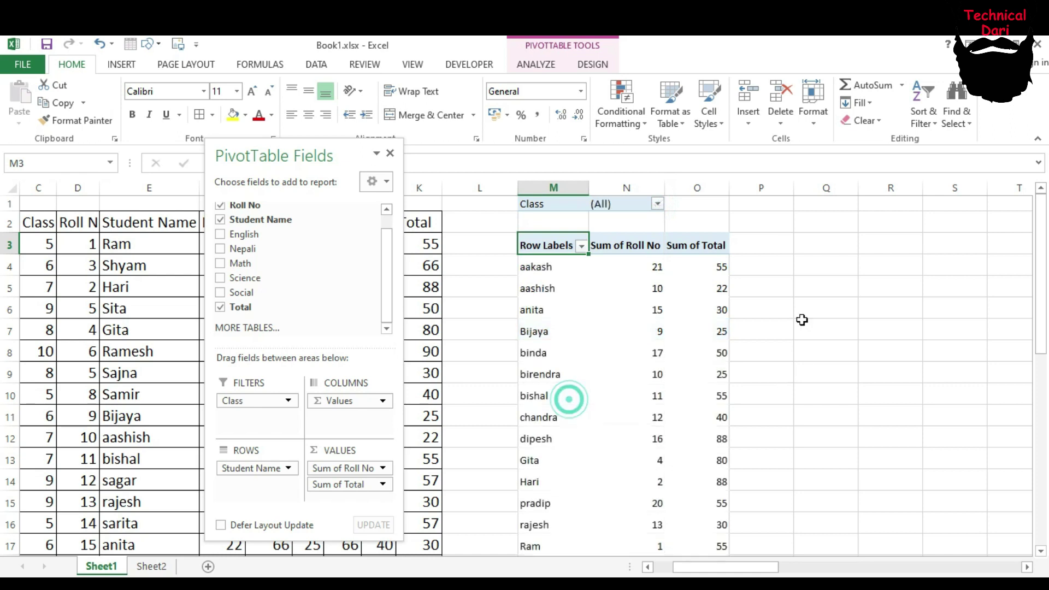
Step: Filter the pivot table by Class so only Class 10 students show
left_click(658, 205)
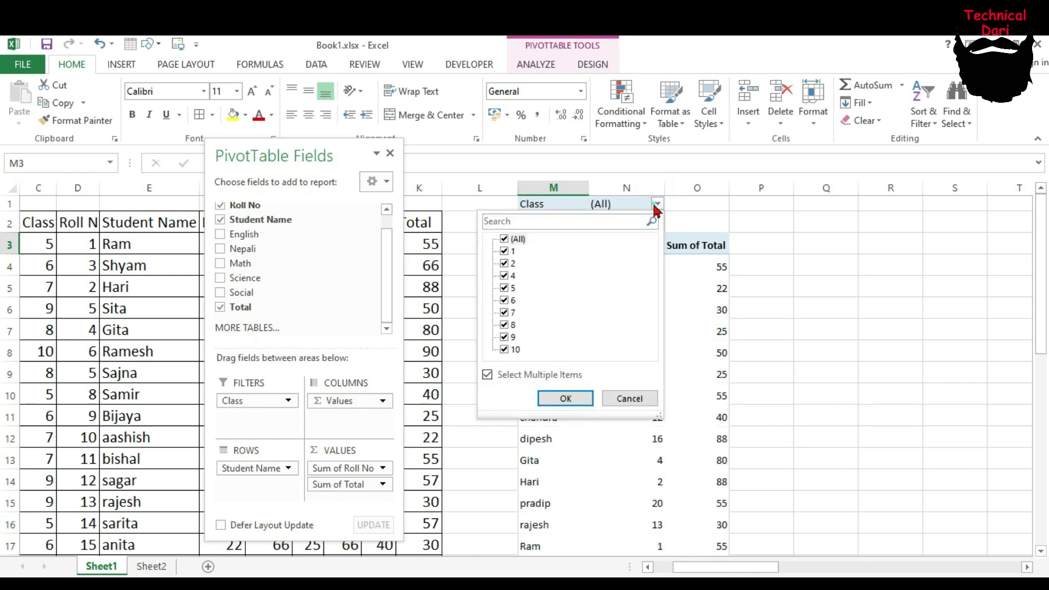
left_click(505, 239)
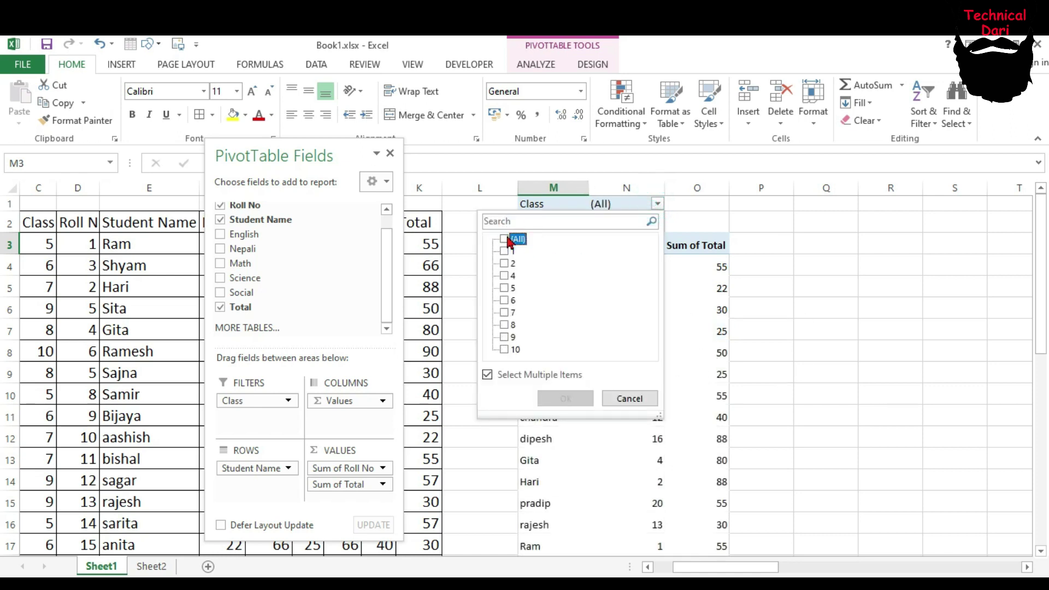
left_click(505, 351)
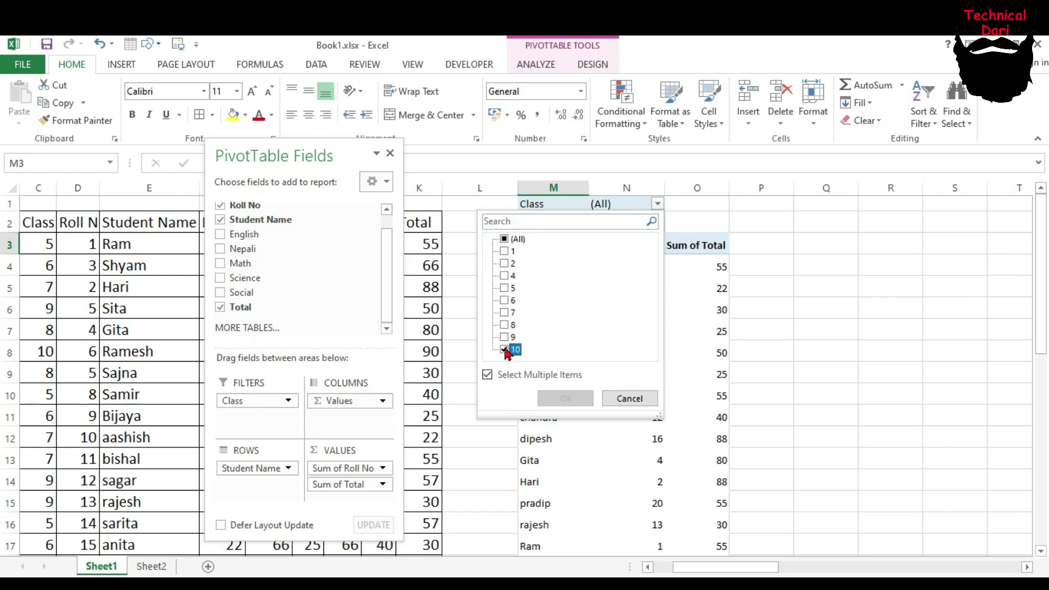
left_click(565, 398)
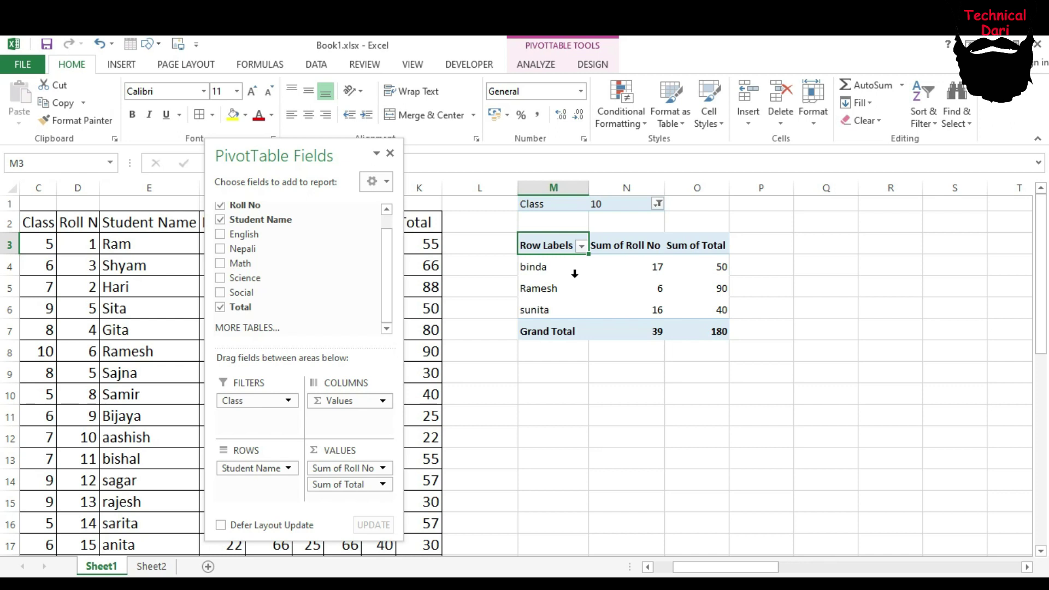
left_click(536, 204)
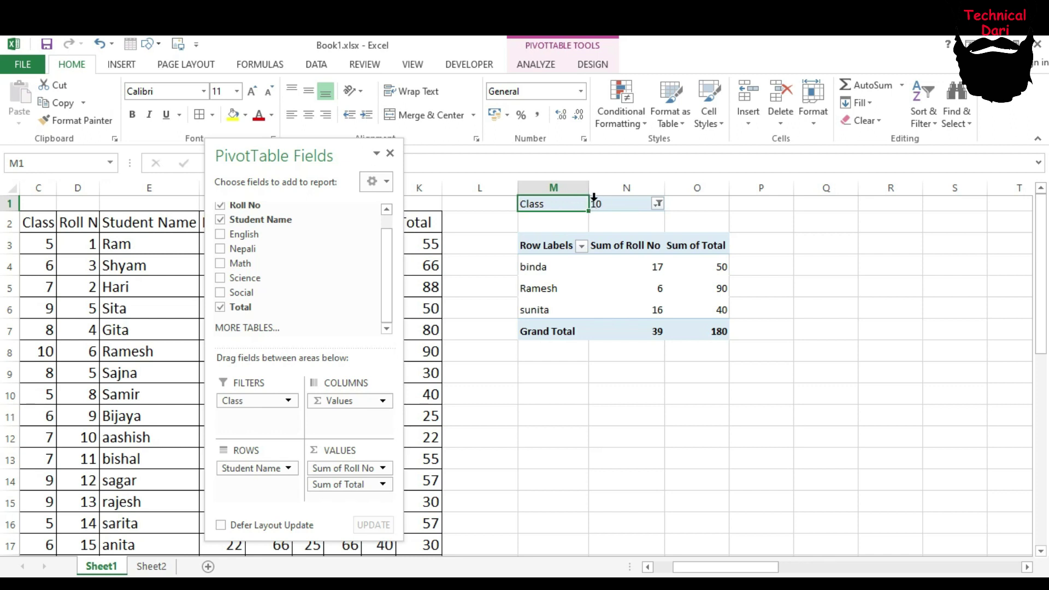
Step: Remove Class from the report filters and put Roll No there instead
left_click(255, 403)
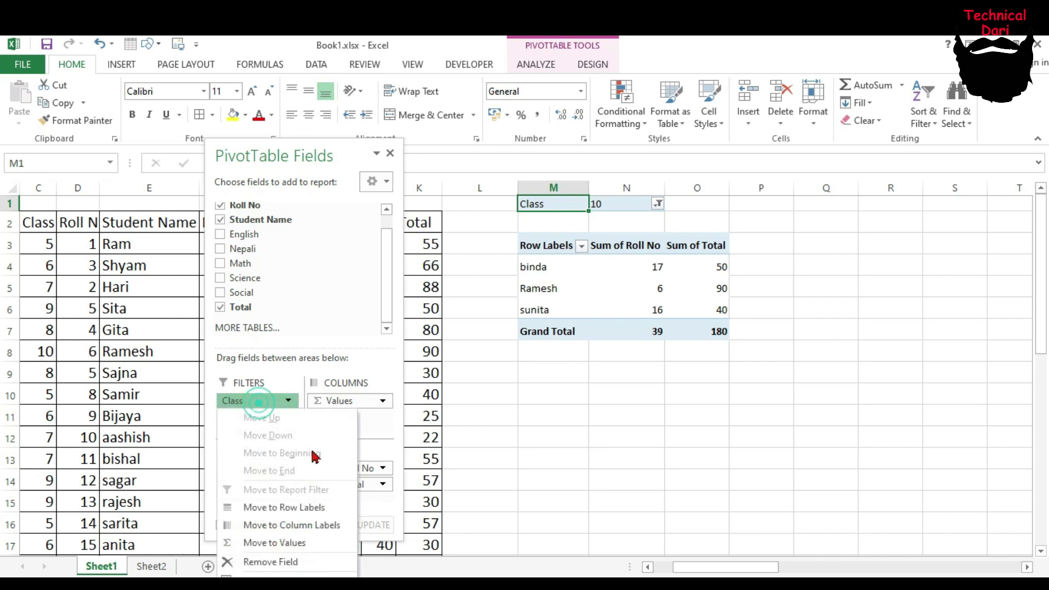
left_click(284, 563)
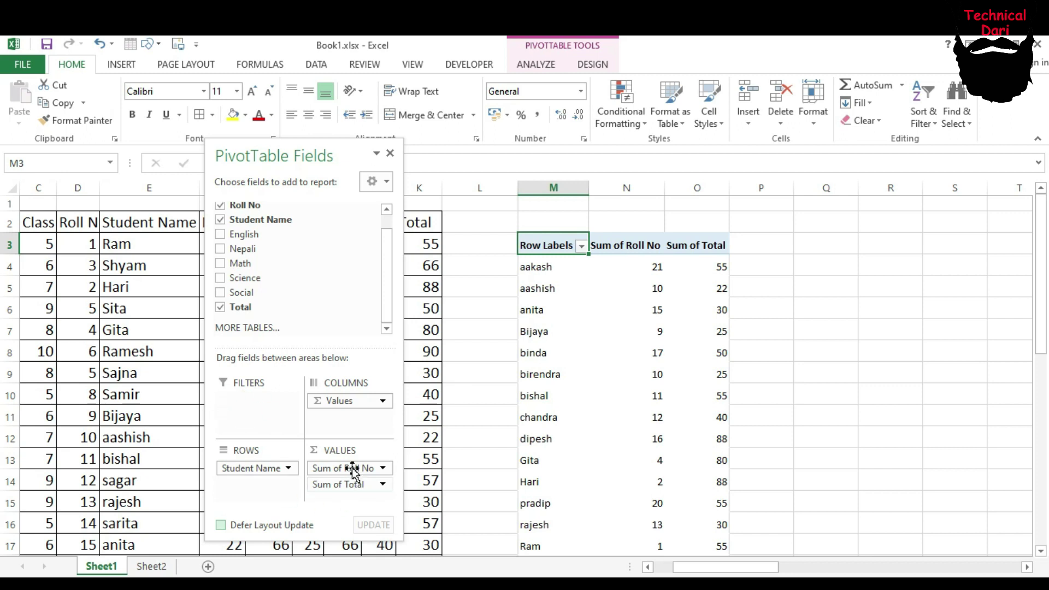
left_click_drag(339, 471, 249, 409)
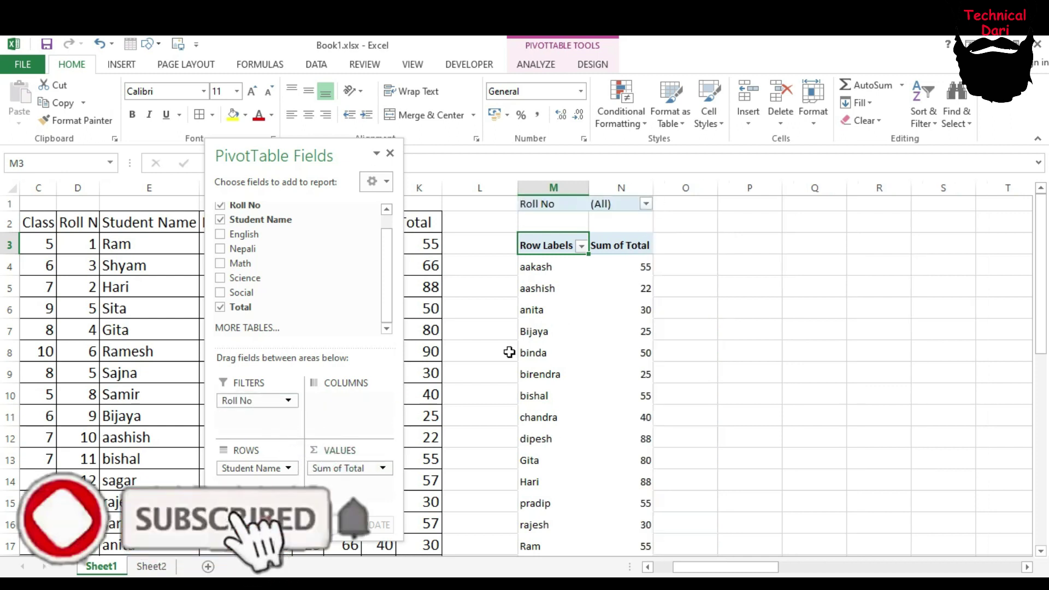
Step: Filter Roll No to show only roll number 1, with Select Multiple Items enabled
left_click(645, 204)
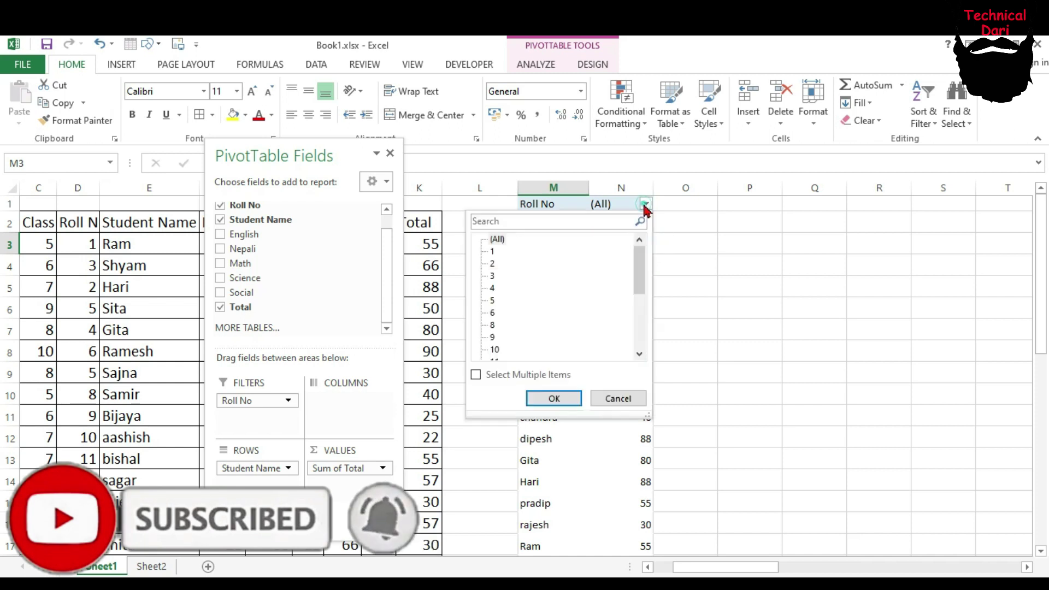
left_click(763, 305)
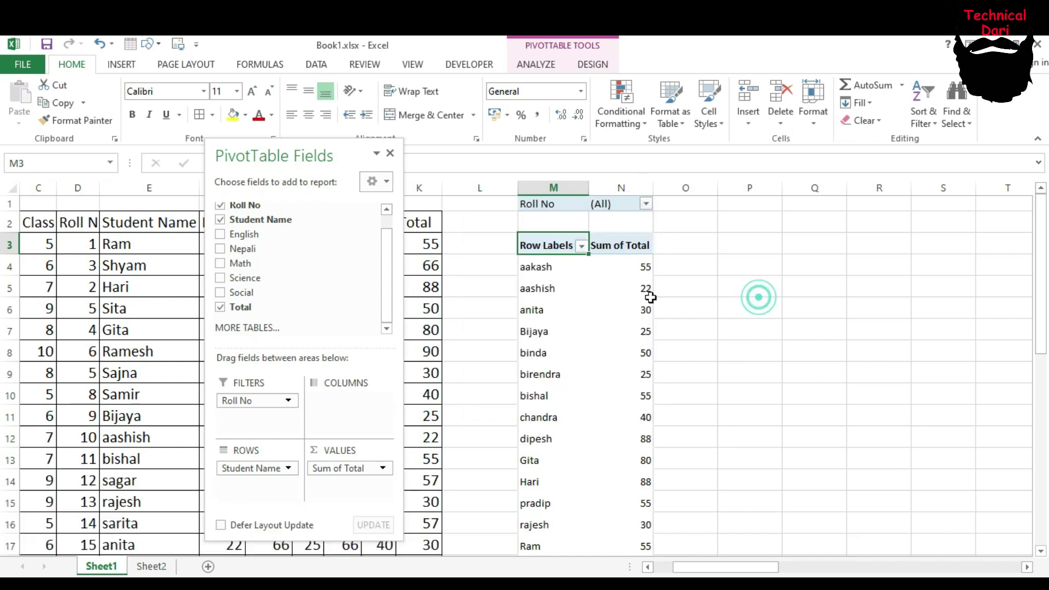
left_click(645, 204)
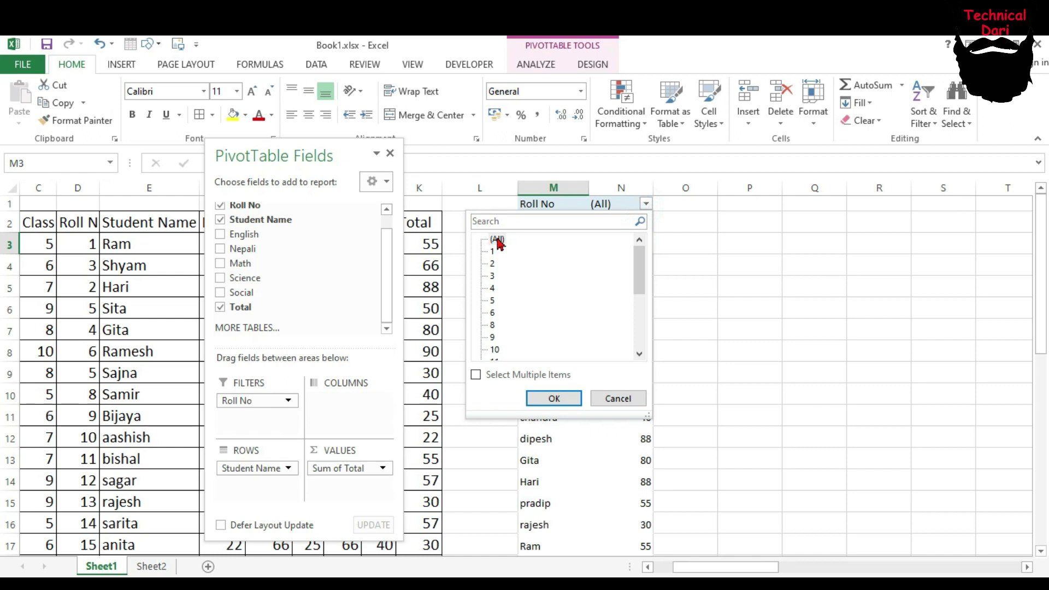
left_click(476, 374)
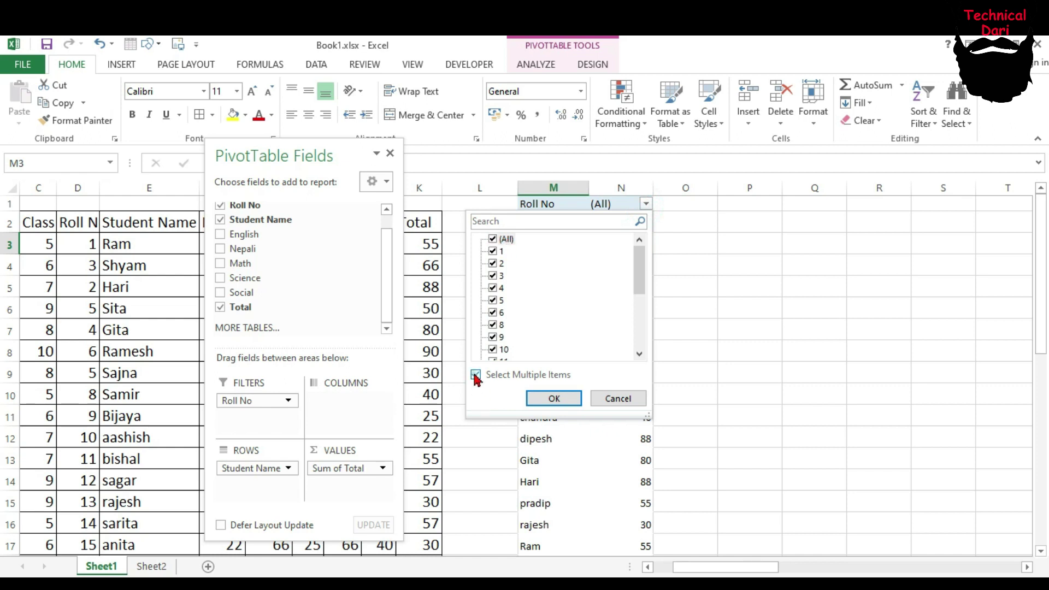
left_click(552, 398)
left_click(645, 205)
left_click(493, 239)
left_click(492, 251)
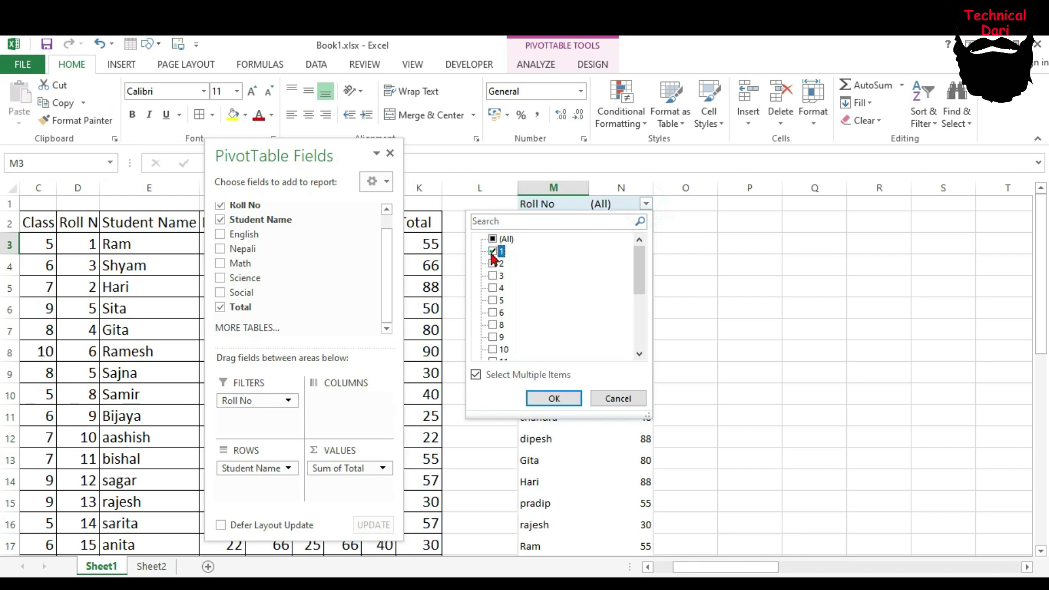
left_click(552, 399)
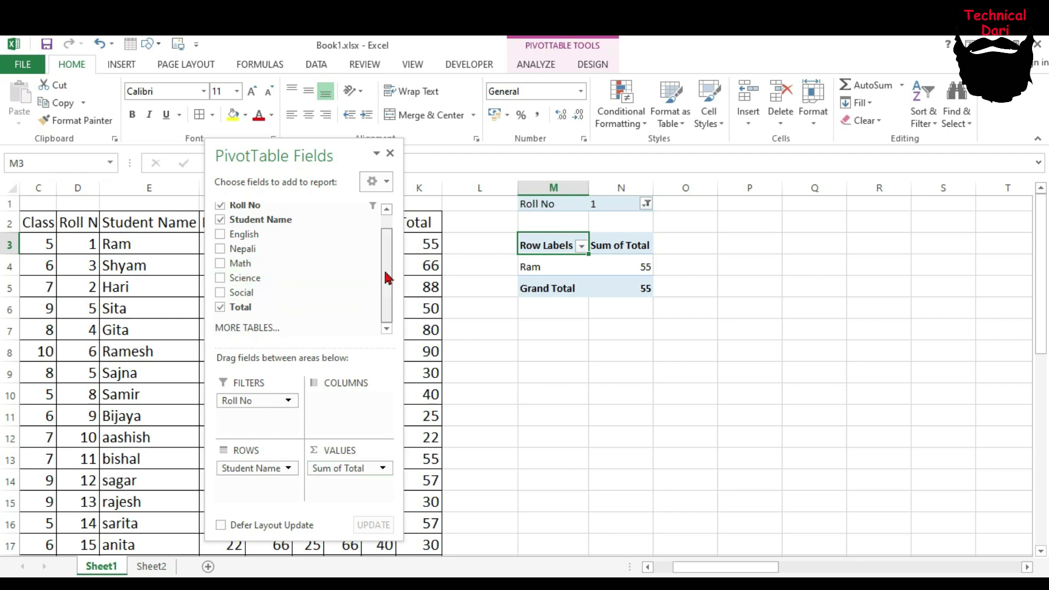
Step: Add Sum of Class to the values and order it before Sum of Total
scroll(386, 257, "up", 1)
left_click_drag(238, 209, 339, 489)
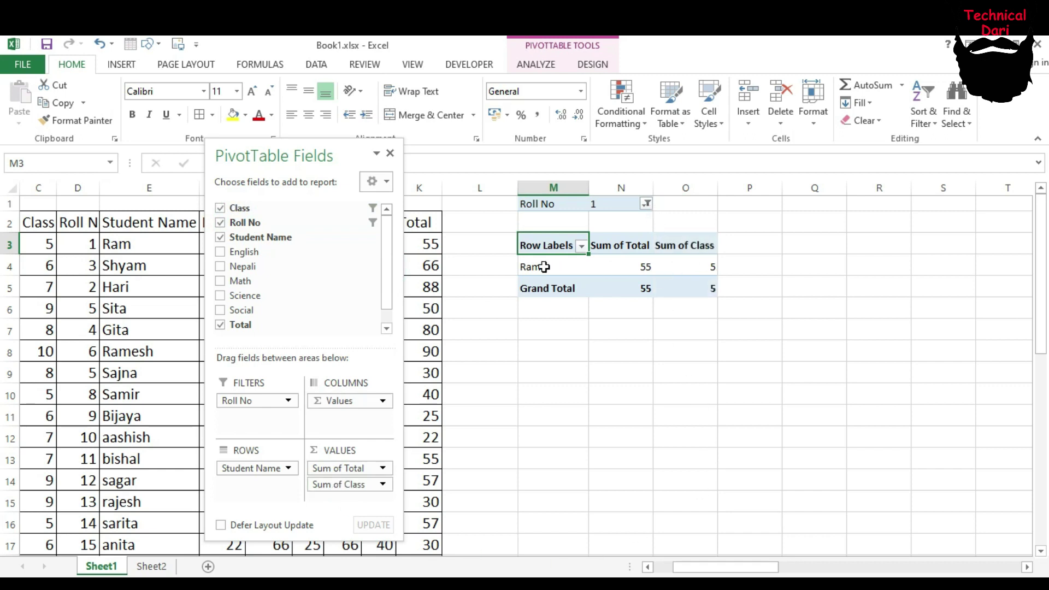
mouse_move(624, 267)
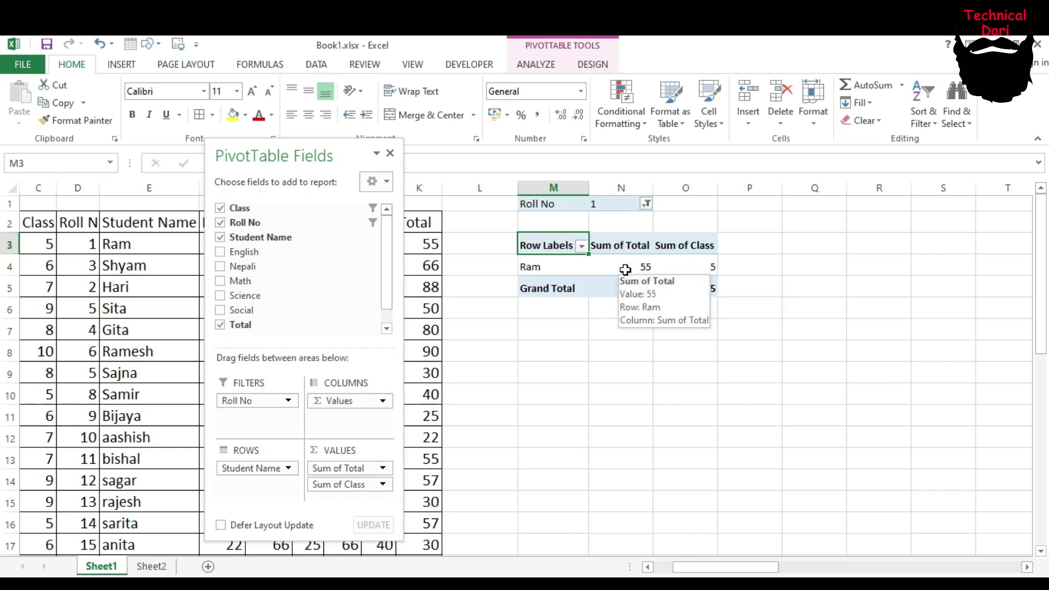
left_click(627, 246)
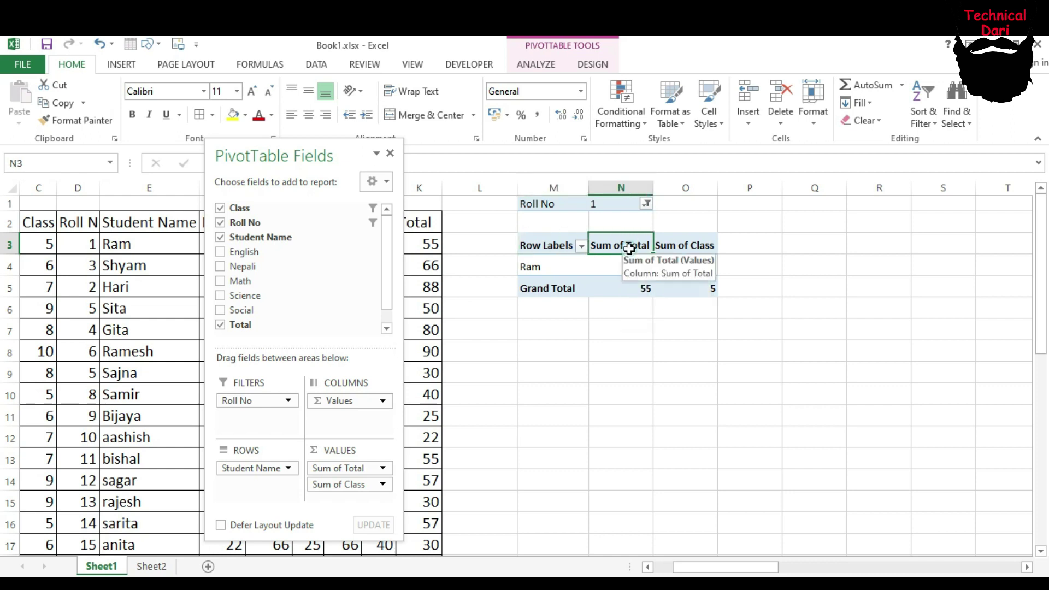
left_click(691, 245)
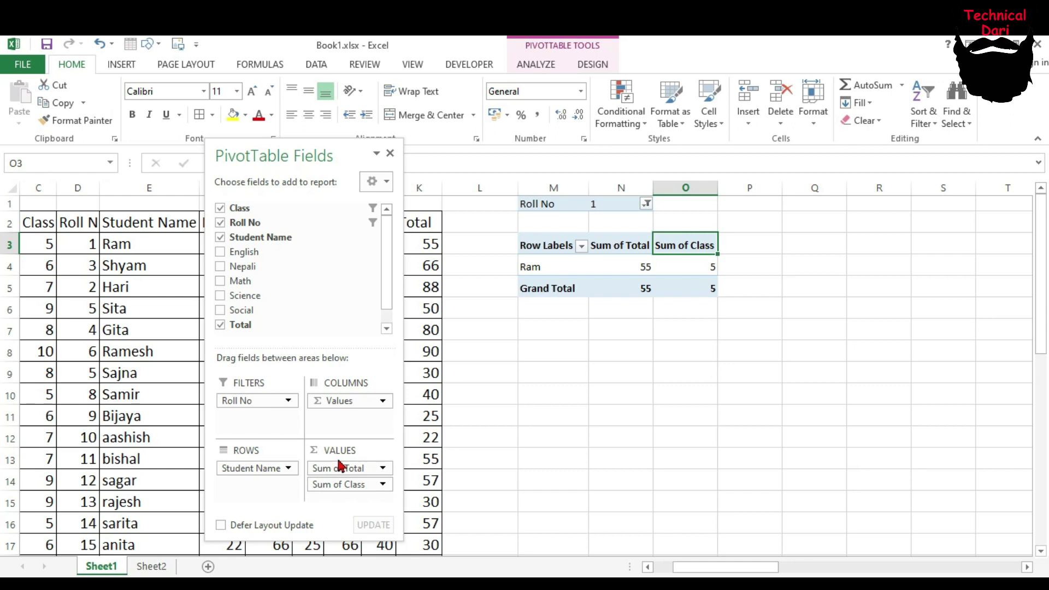
left_click_drag(345, 469, 348, 498)
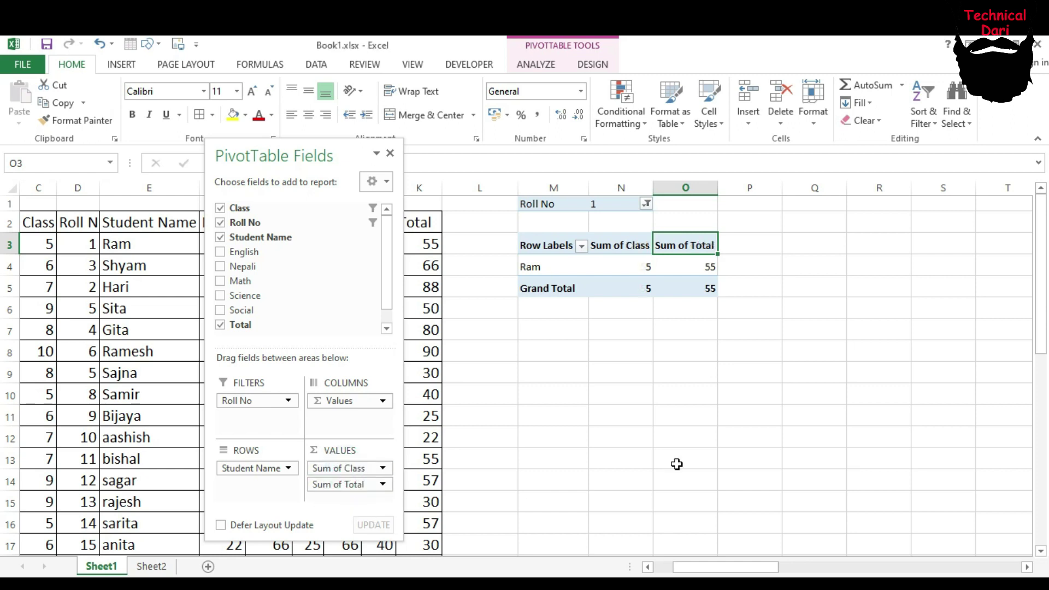
left_click(758, 400)
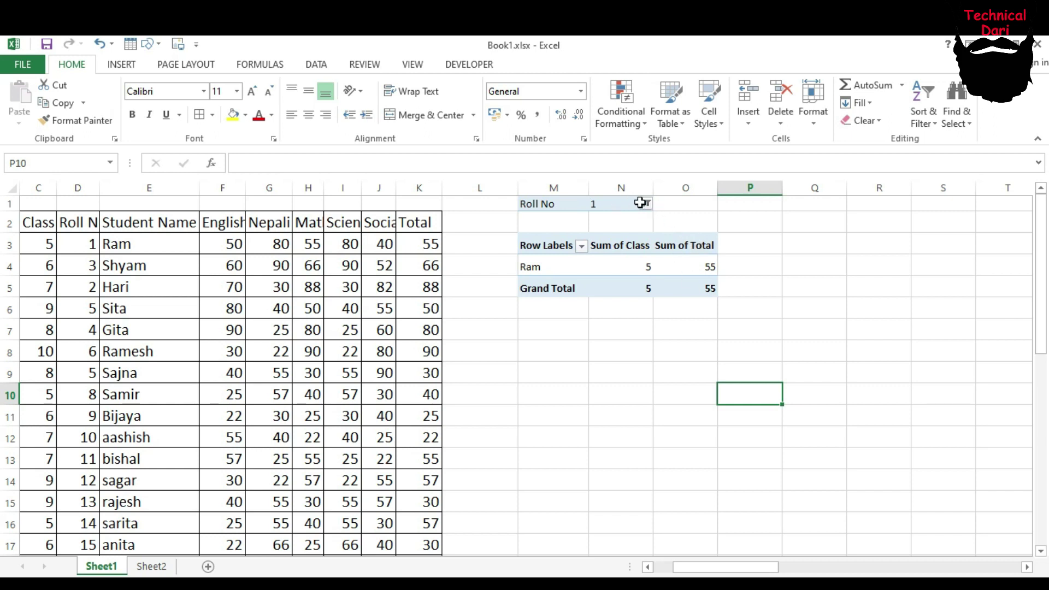
Step: Filter the pivot table to show only Roll No 6
left_click(552, 205)
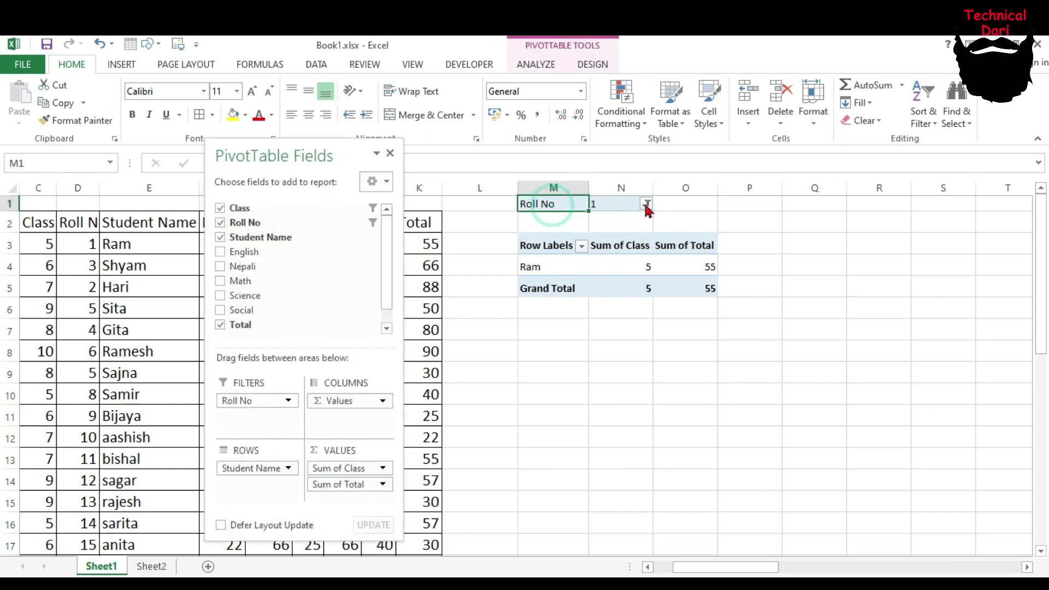
left_click(646, 204)
left_click(493, 238)
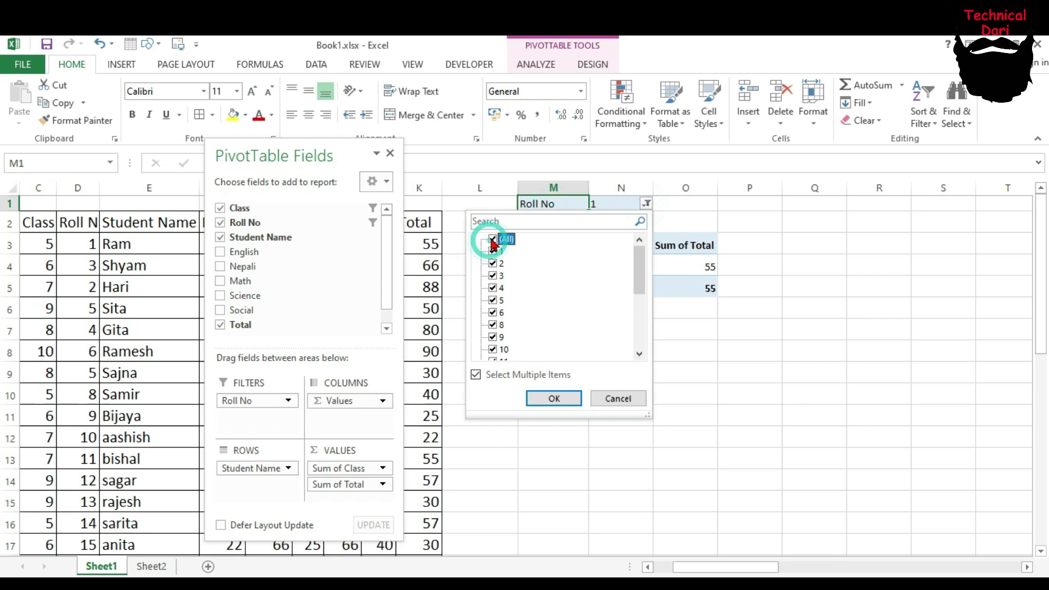
left_click(492, 238)
left_click(493, 313)
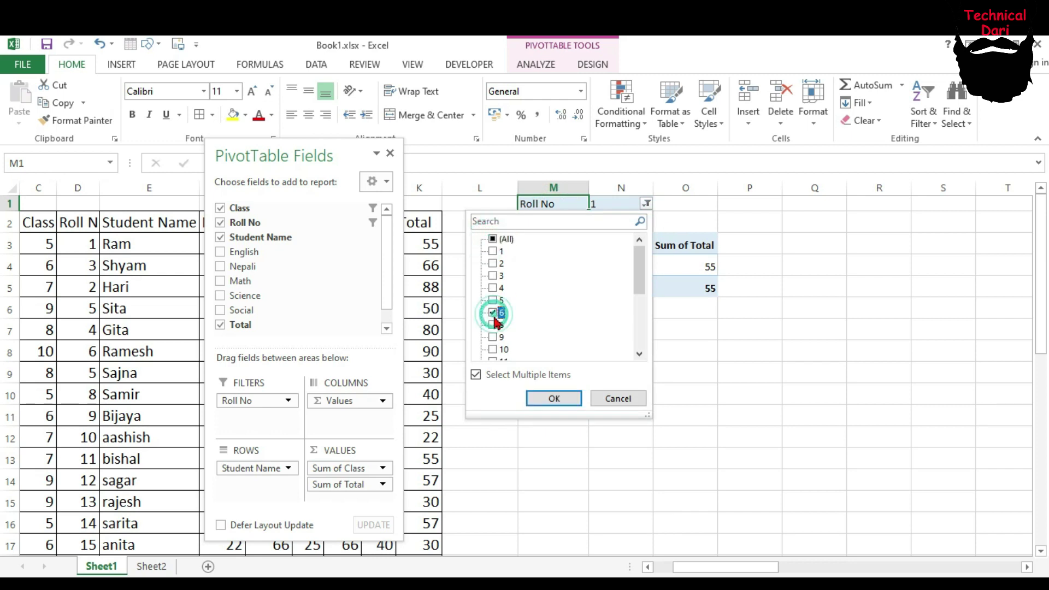
left_click(553, 397)
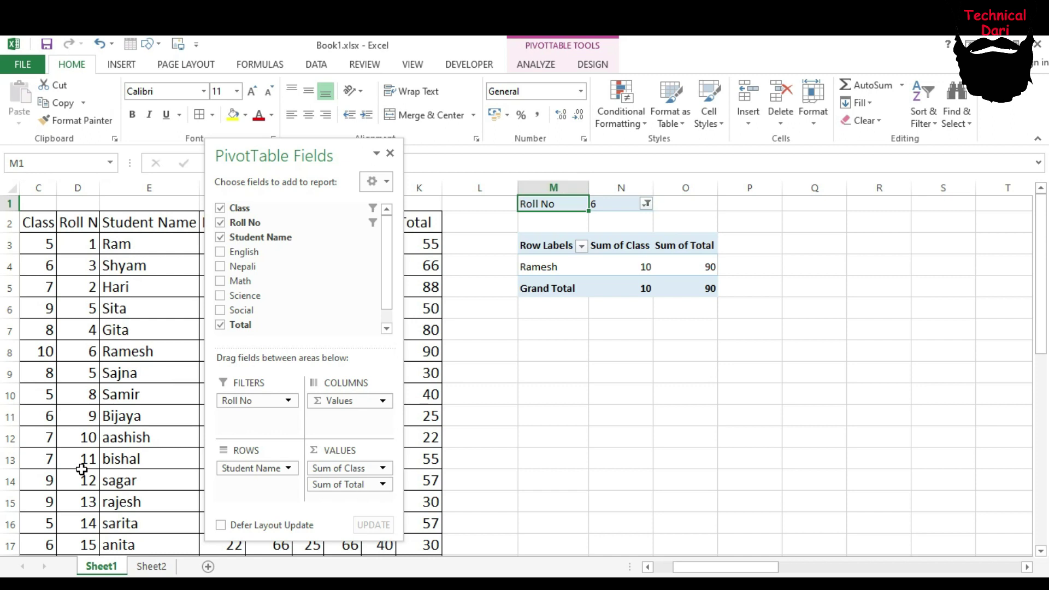
Step: Change the Roll No filter to show only roll number 15
left_click(647, 205)
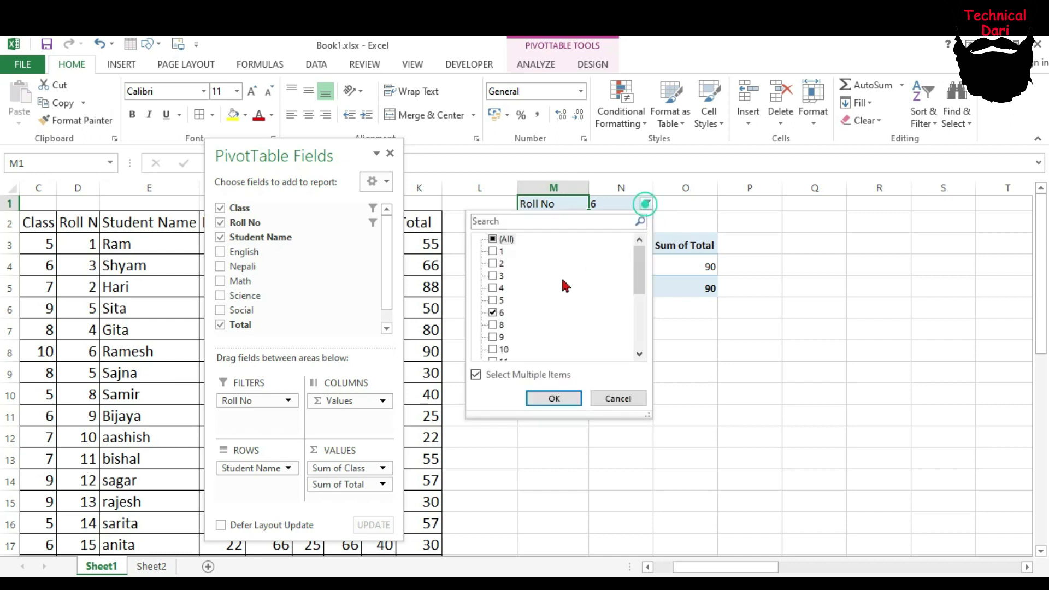
left_click(493, 238)
scroll(586, 306, "down", 3)
scroll(585, 322, "down", 3)
scroll(585, 331, "up", 6)
left_click(494, 240)
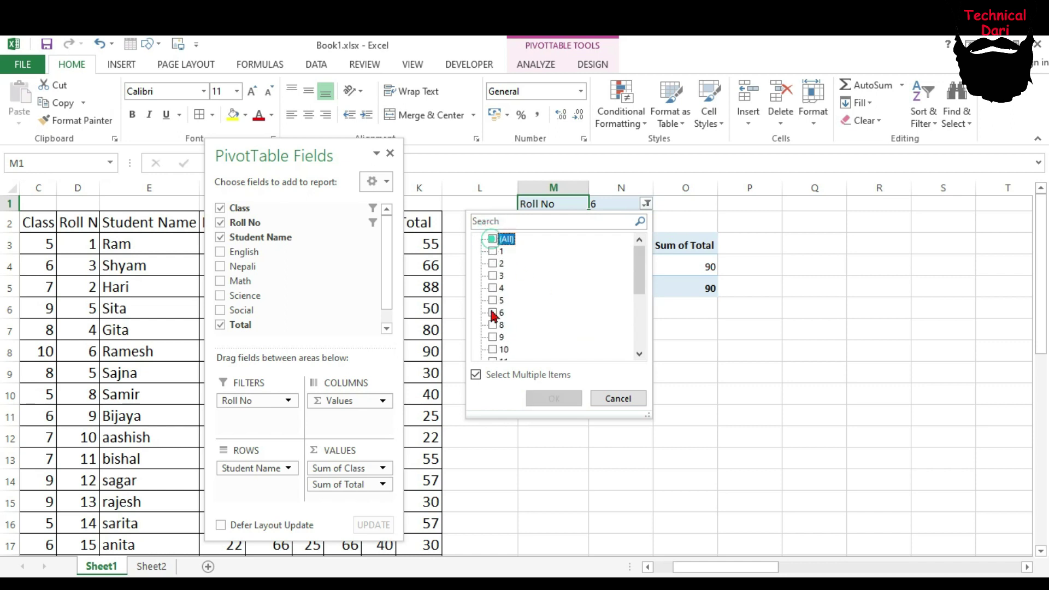
scroll(494, 344, "down", 2)
left_click(493, 337)
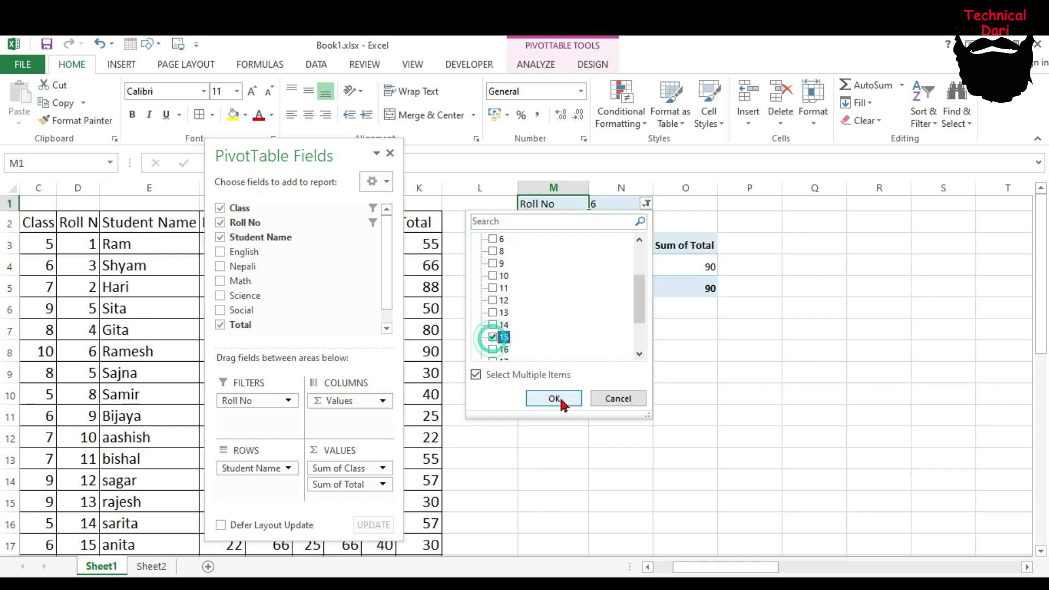
left_click(553, 399)
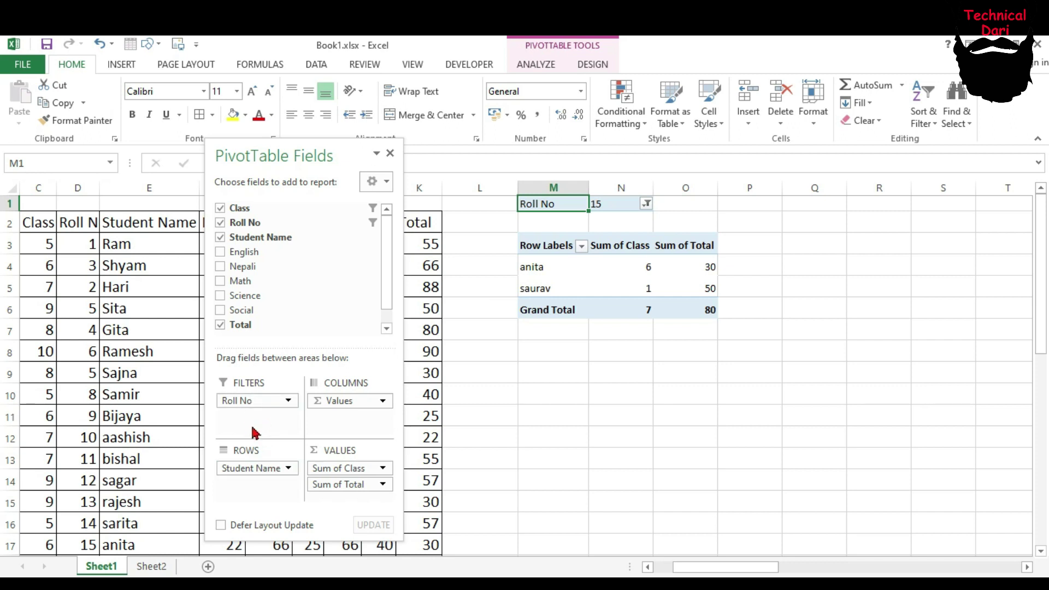
Step: Swap the Roll No report filter for Student Name and add Sum of Roll No to values
left_click(261, 401)
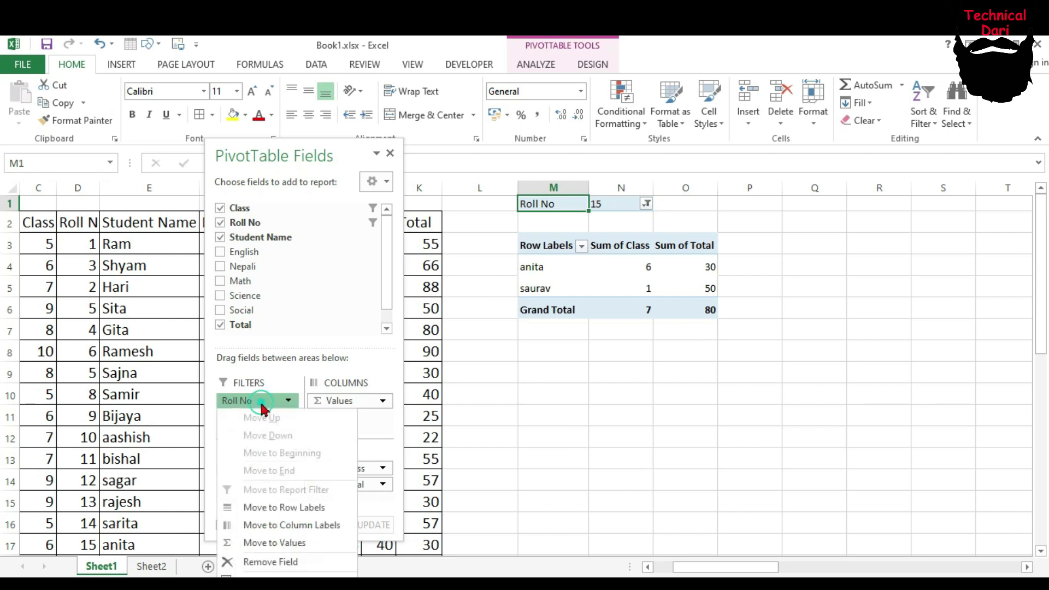
left_click(277, 563)
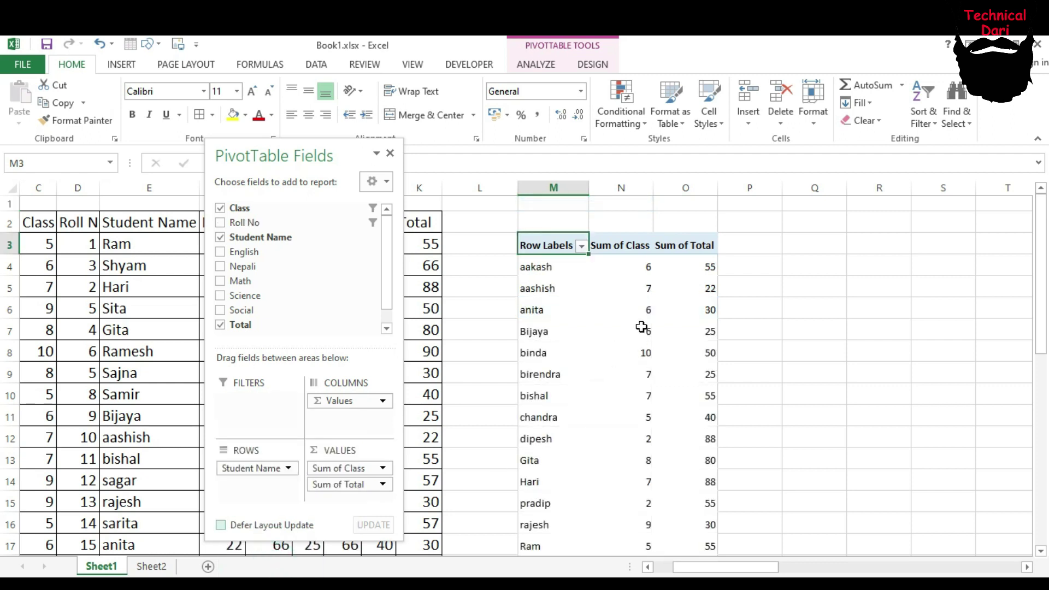
left_click_drag(244, 467, 253, 415)
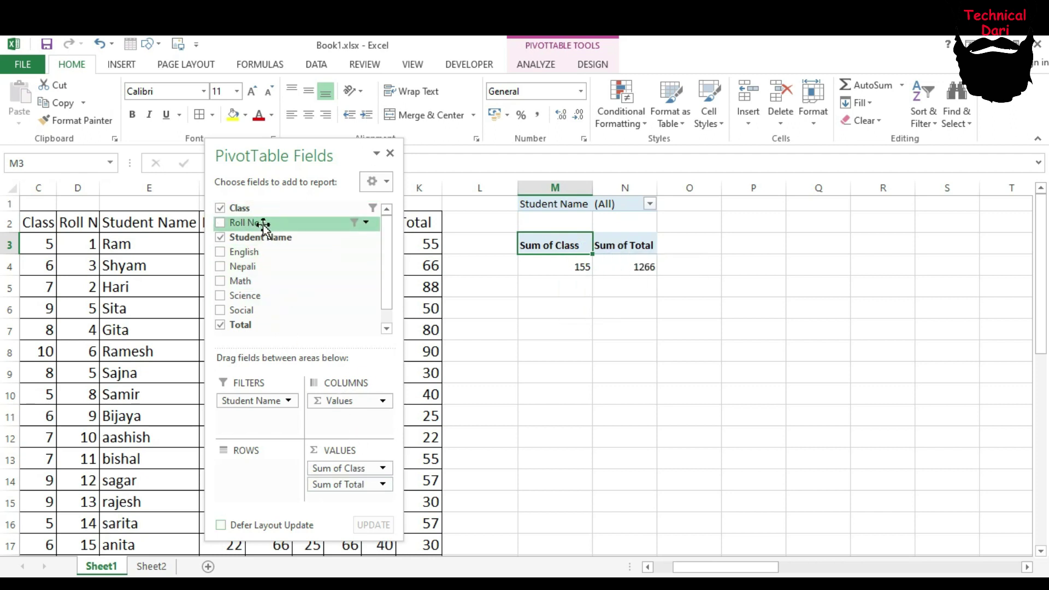
left_click_drag(264, 224, 352, 481)
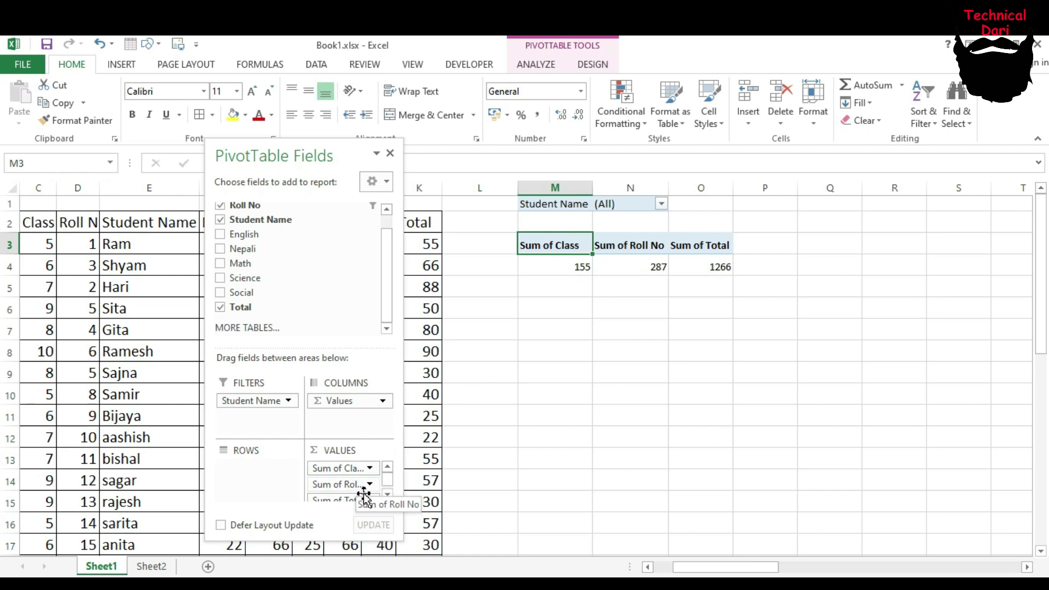
Step: Remove Sum of Total from the pivot values
left_click(387, 496)
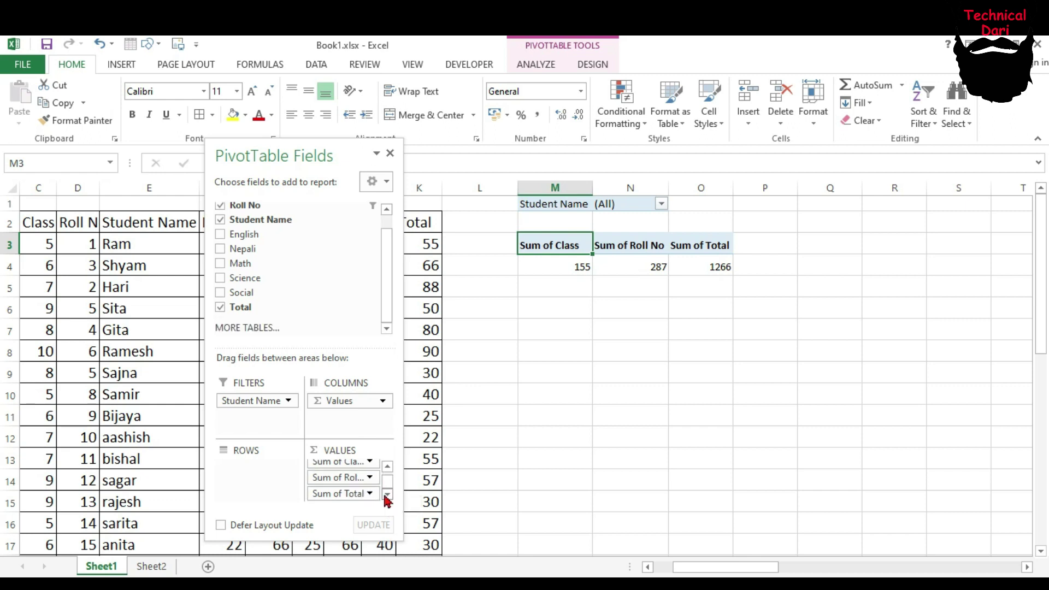
left_click(335, 496)
left_click(391, 456)
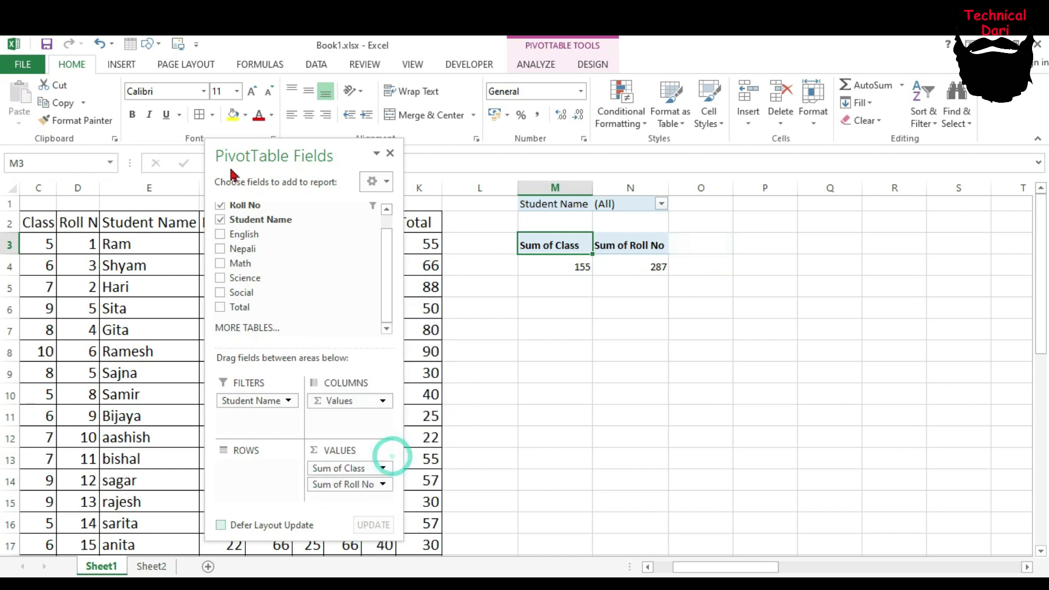
Step: Add English, Nepali, Science, Total and Social sums to the pivot values
left_click_drag(245, 234, 352, 500)
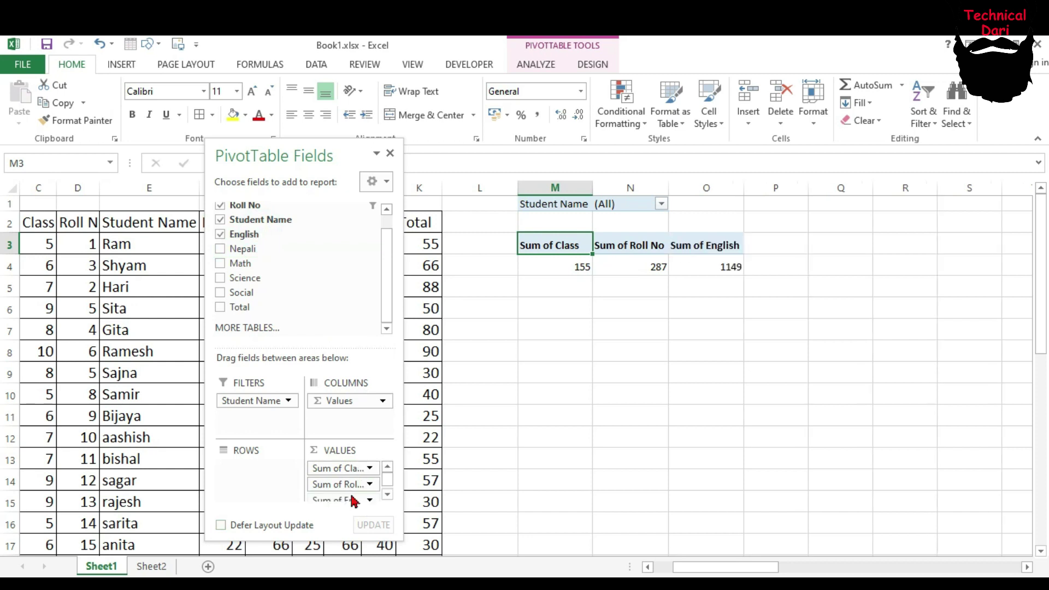
mouse_move(242, 248)
left_mouse_down()
mouse_move(361, 500)
mouse_move(350, 494)
left_mouse_up()
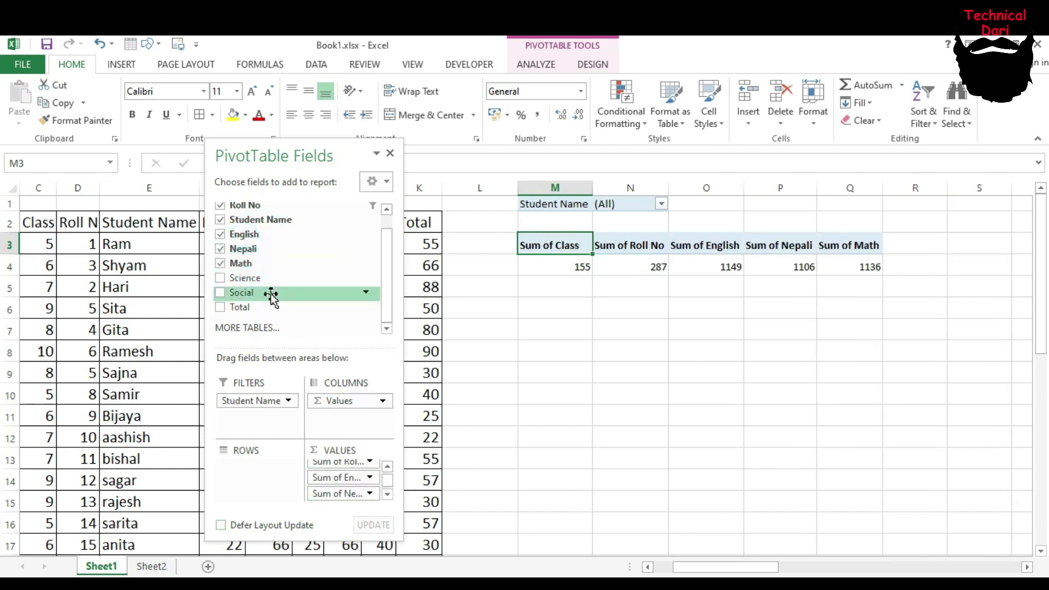
left_click_drag(246, 277, 350, 494)
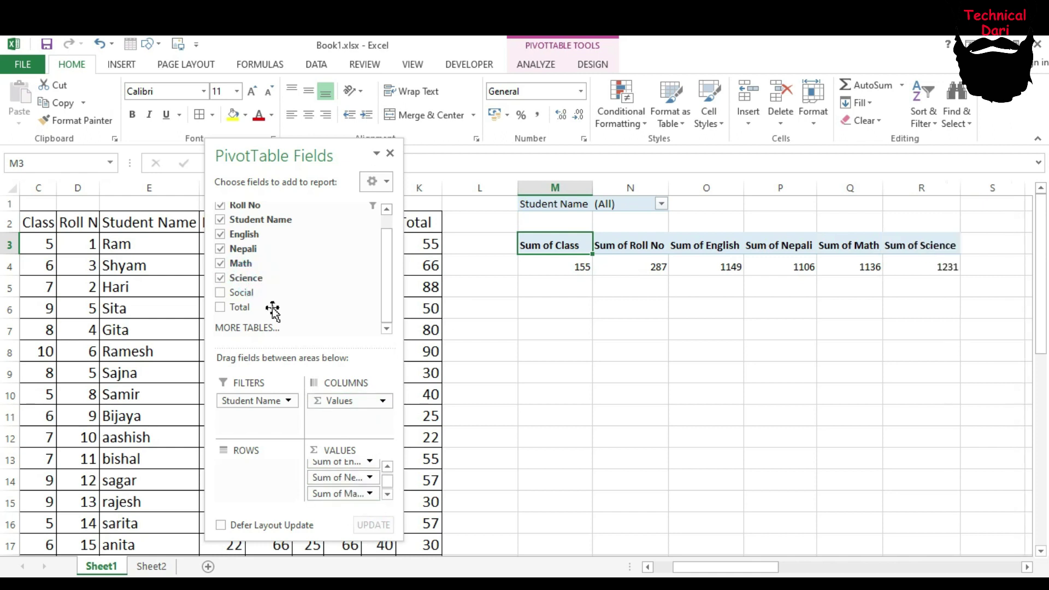
scroll(350, 491, "down", 1)
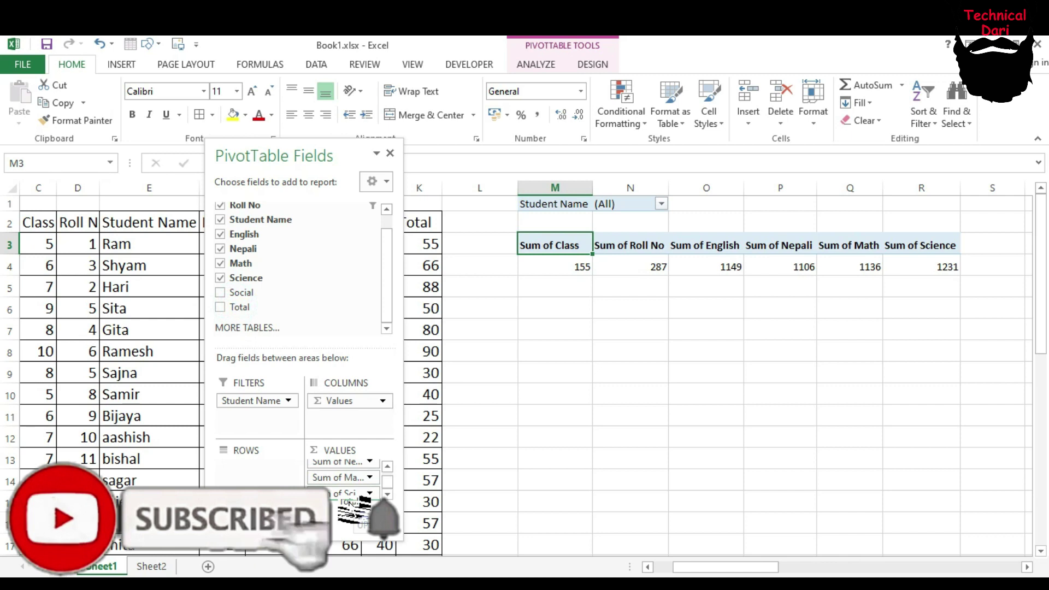
left_click(220, 308)
left_click(241, 289)
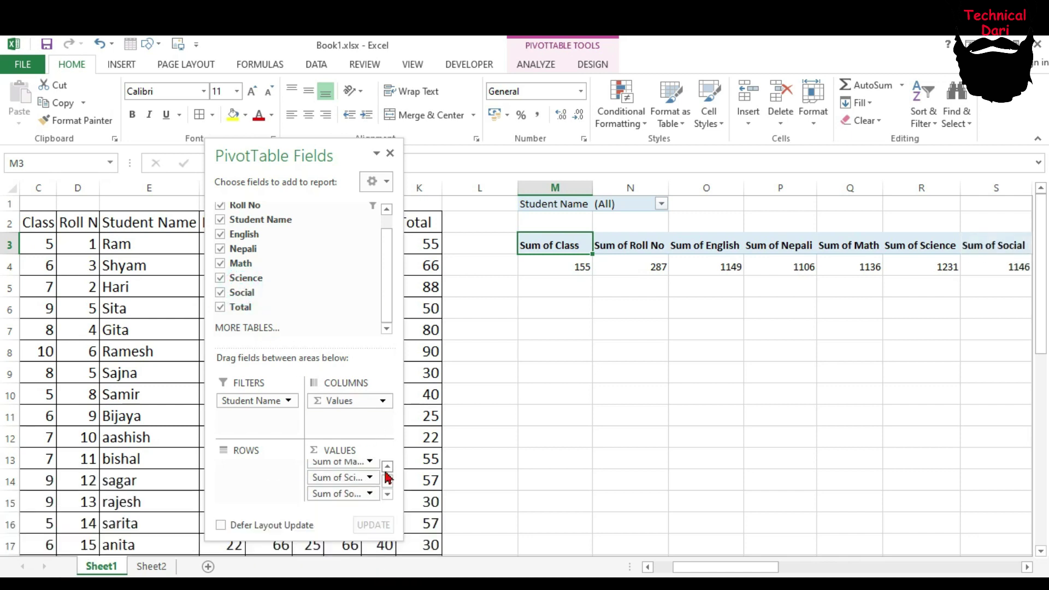
left_click_drag(758, 574, 739, 569)
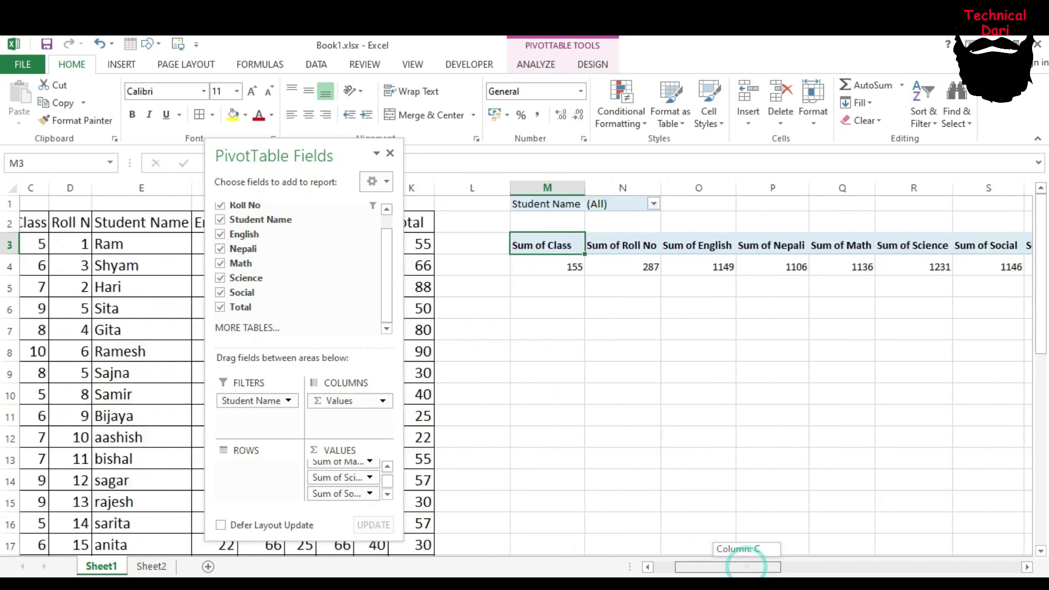
Step: Set the Student Name report filter to a single student using Select Multiple Items
left_click(679, 440)
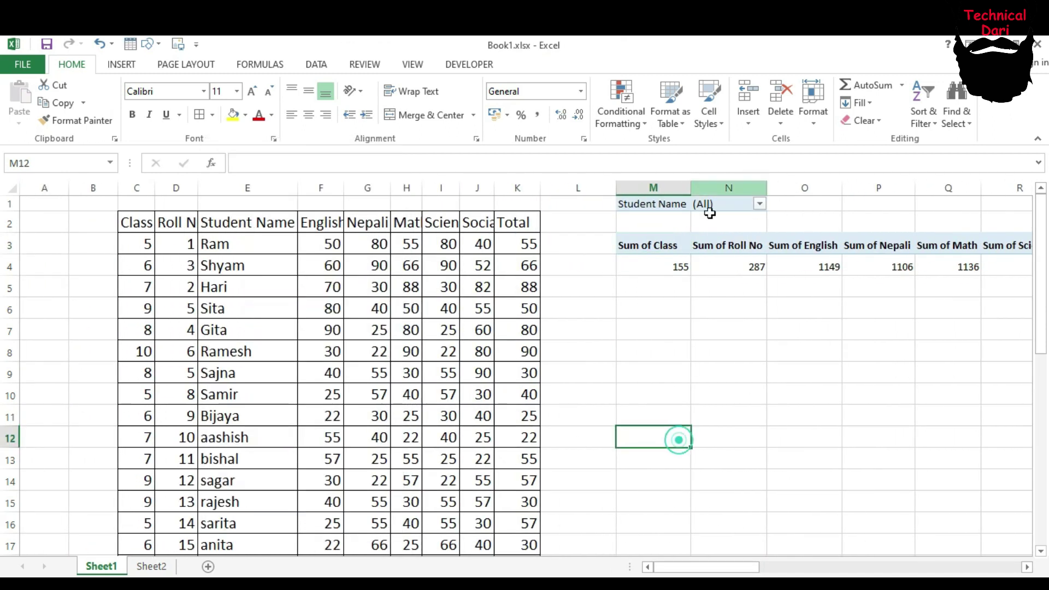
left_click(657, 203)
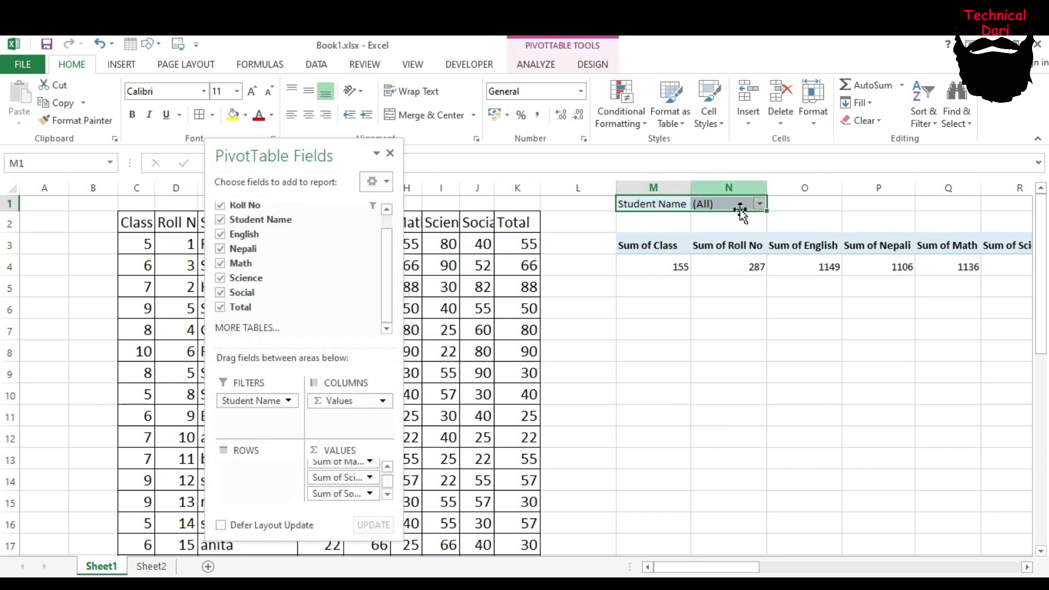
left_click(743, 206)
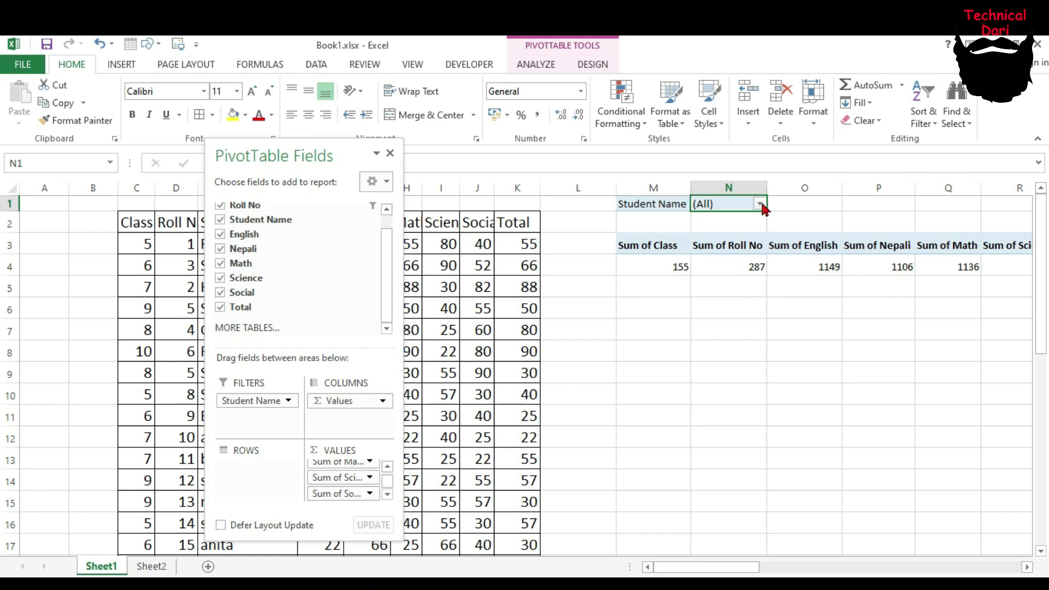
left_click(760, 205)
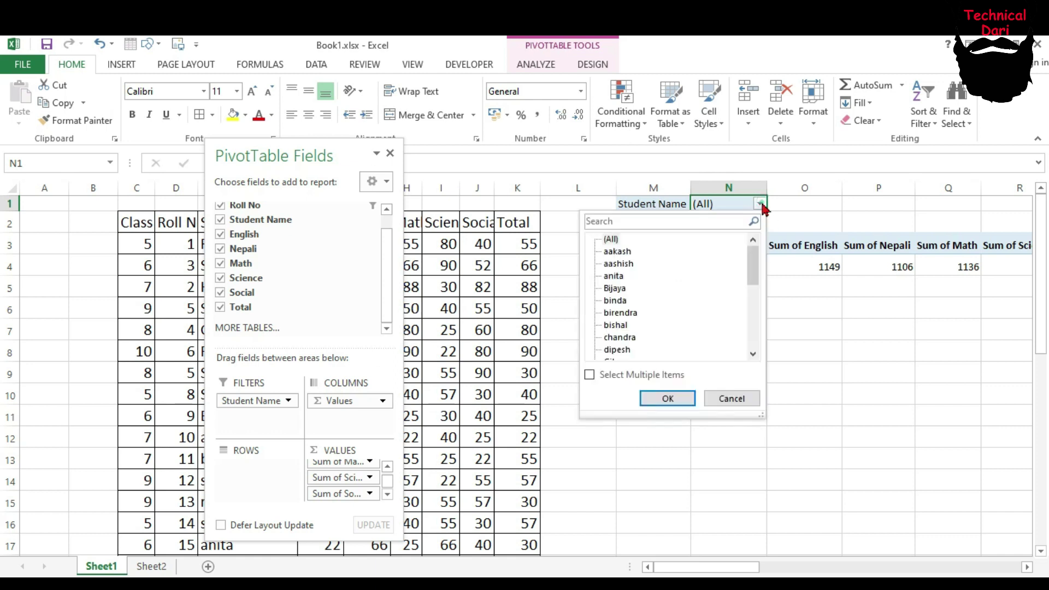
left_click(589, 376)
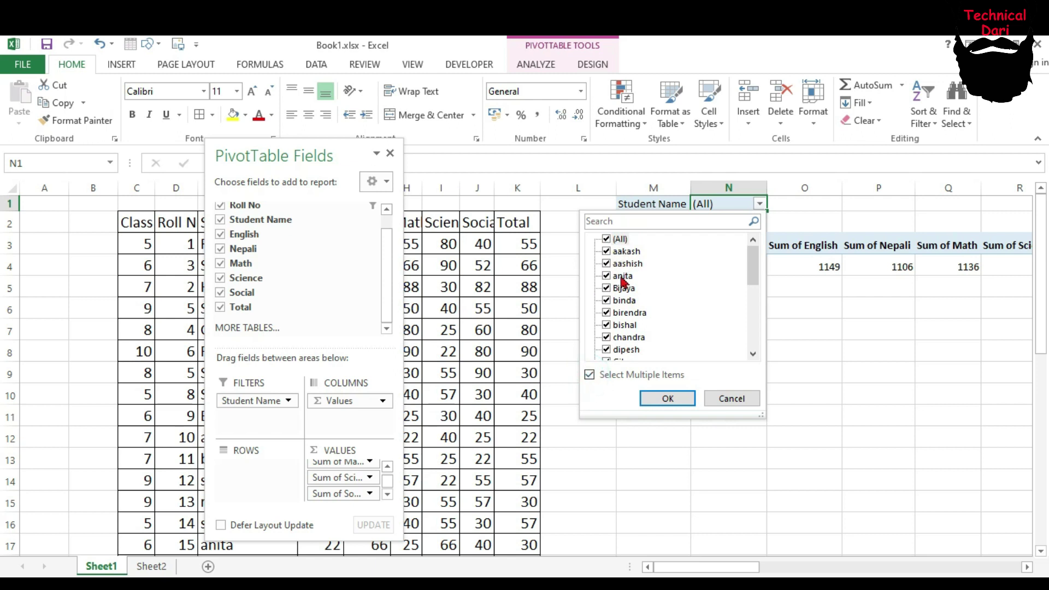
left_click(607, 242)
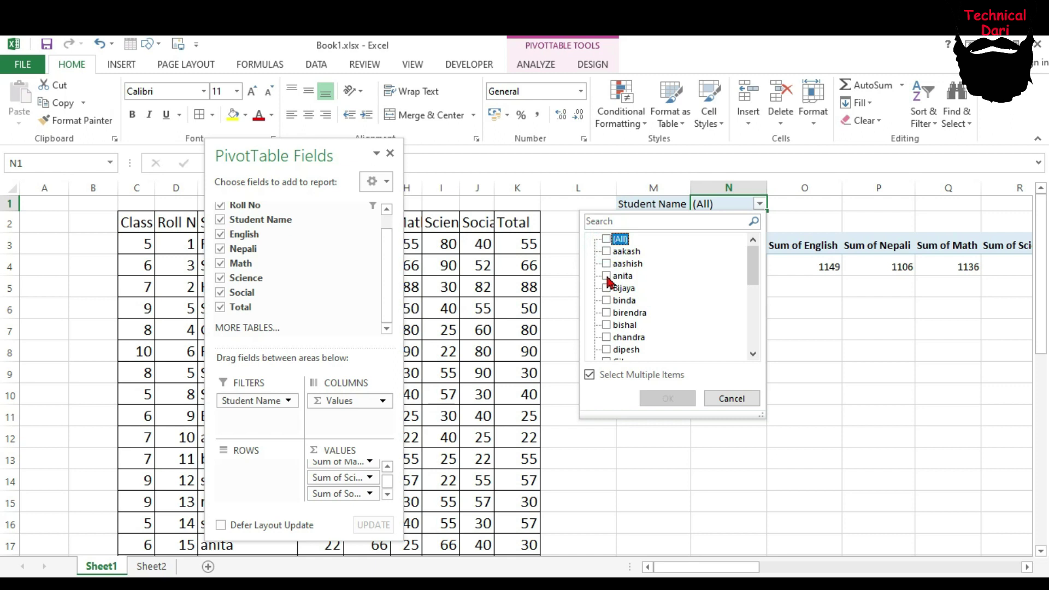
double_click(753, 354)
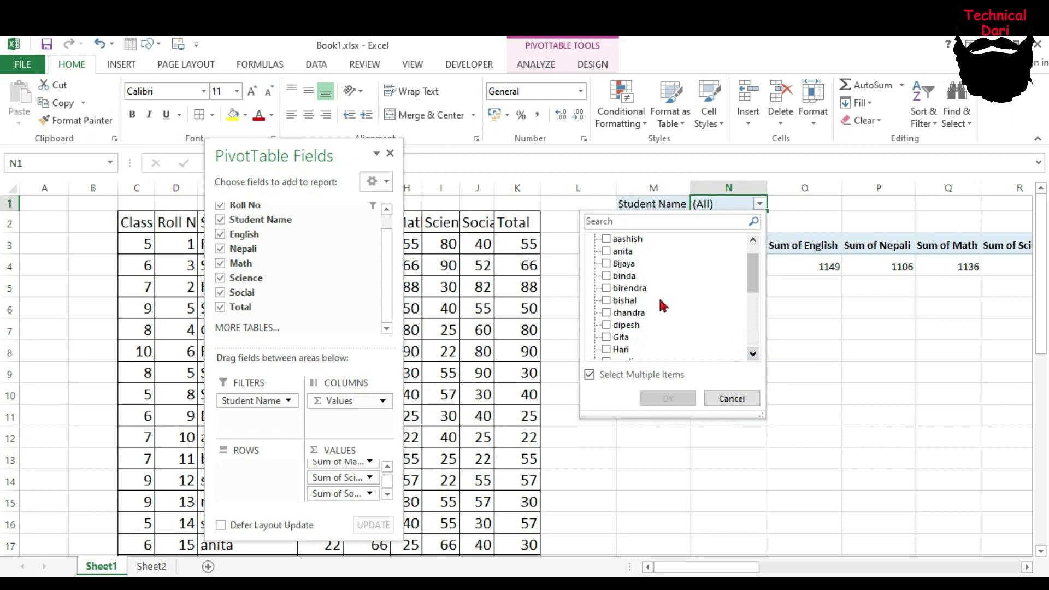
left_click(607, 325)
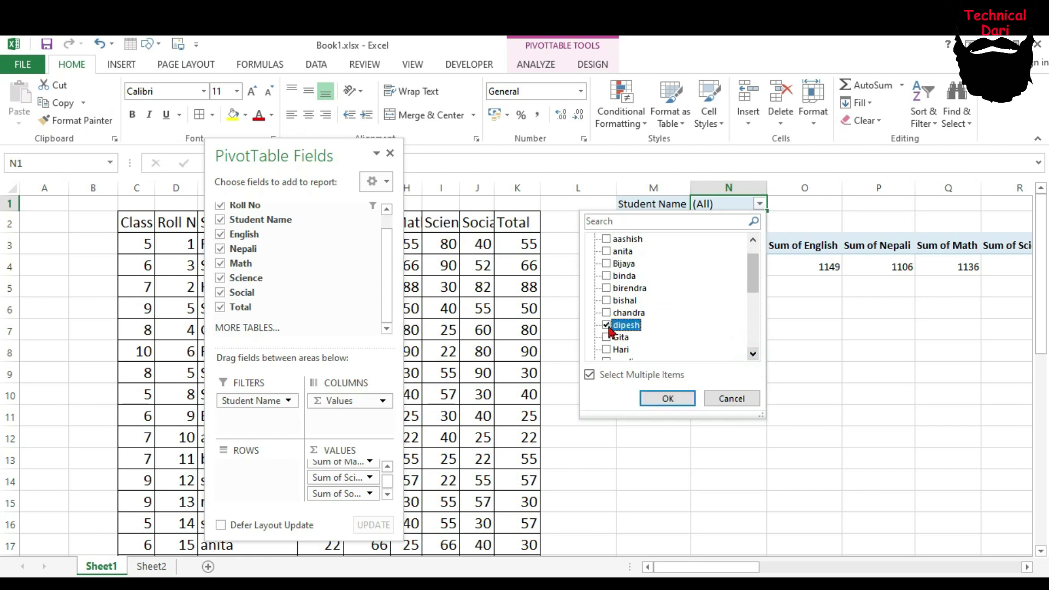
left_click(719, 400)
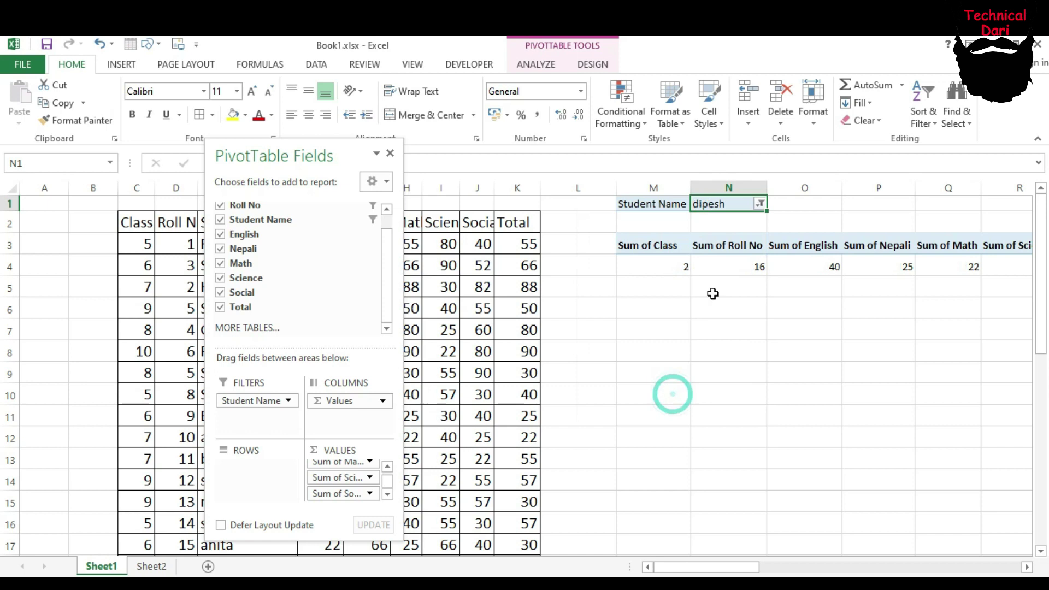
left_click(676, 267)
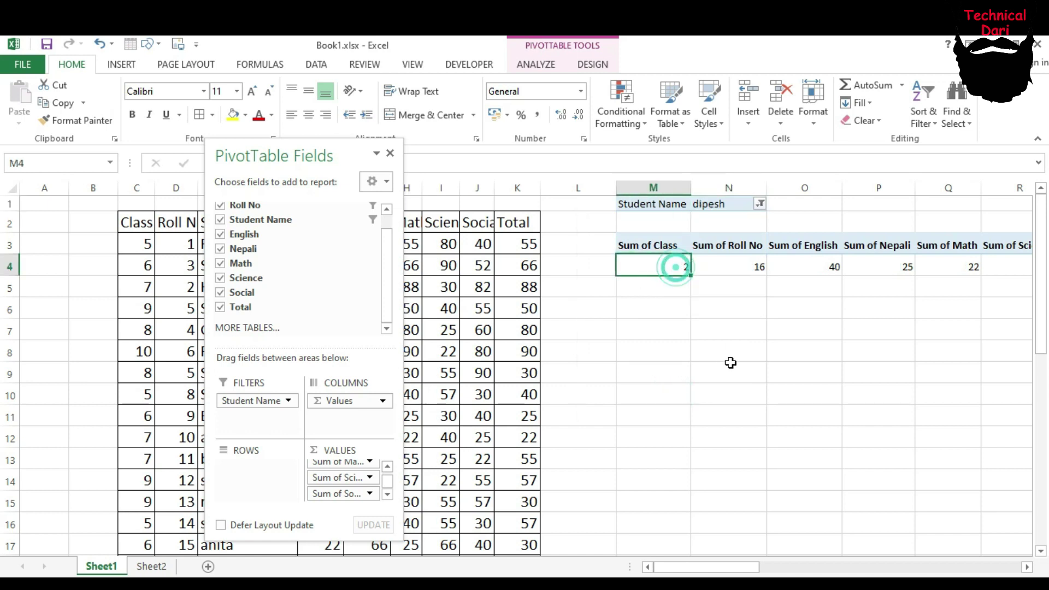
left_click(746, 269)
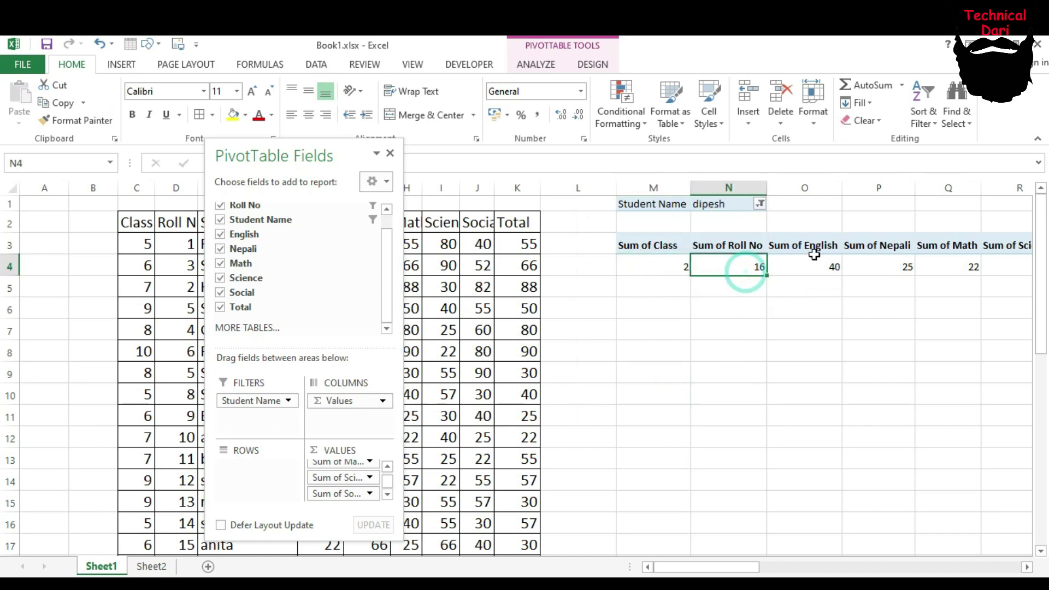
left_click(813, 260)
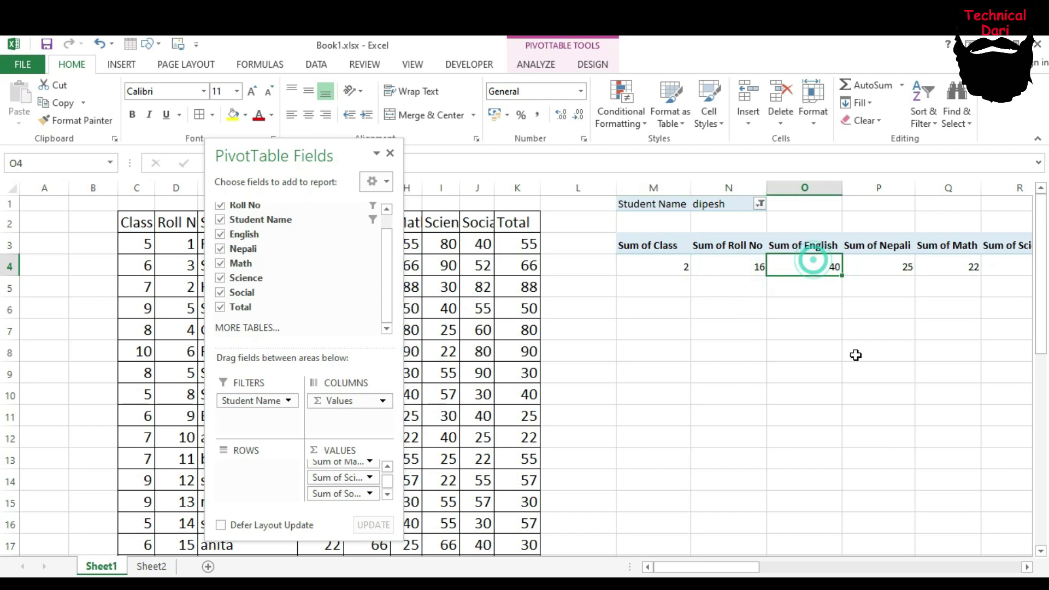
left_click(893, 270)
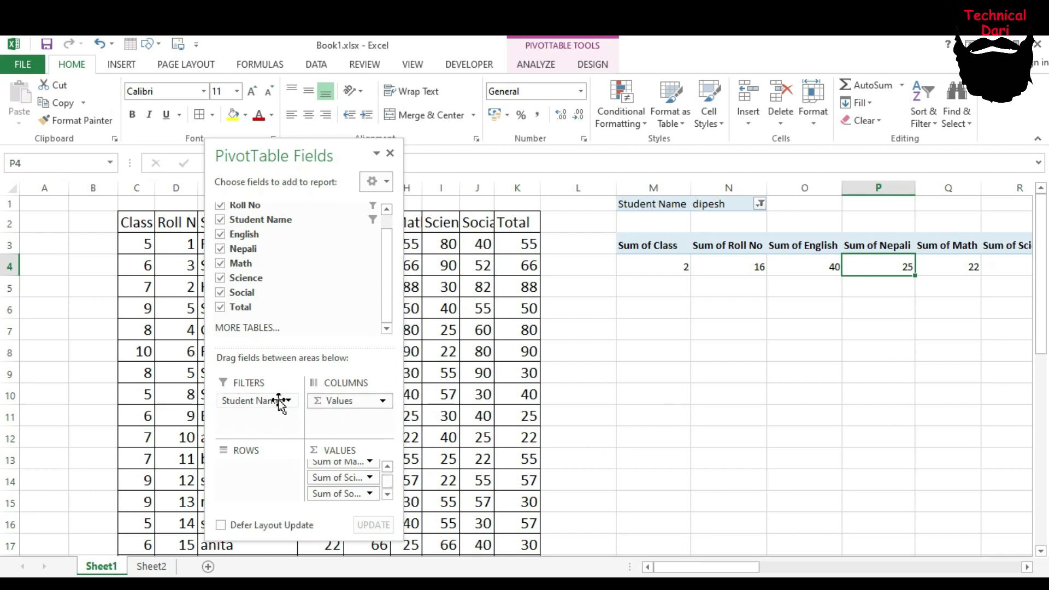
Step: Move Student Name from Filters to Rows and Sum of Class from Values to Filters
left_click_drag(260, 402, 254, 471)
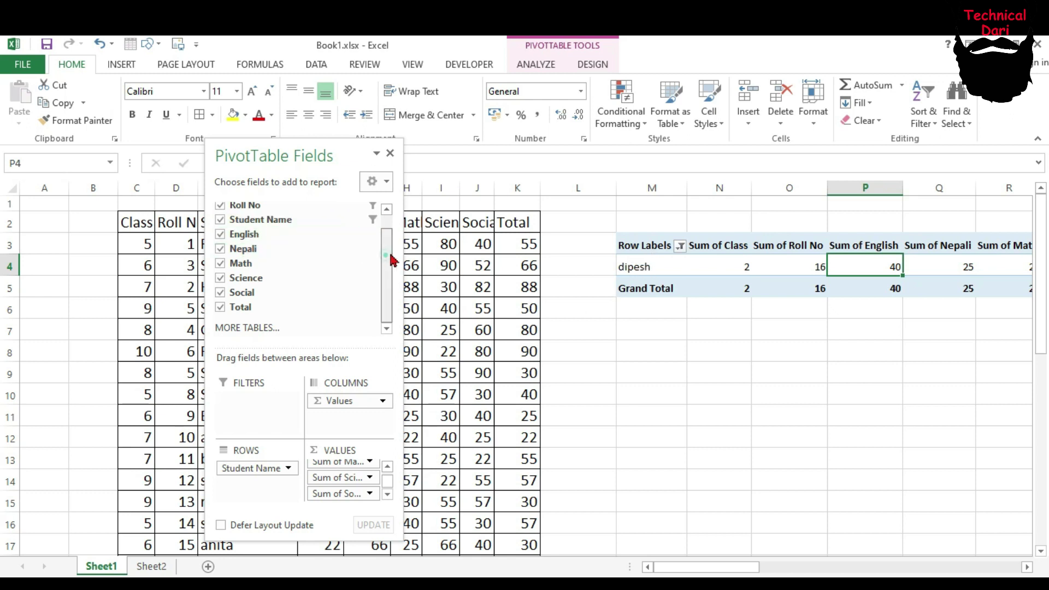
left_click_drag(386, 256, 389, 227)
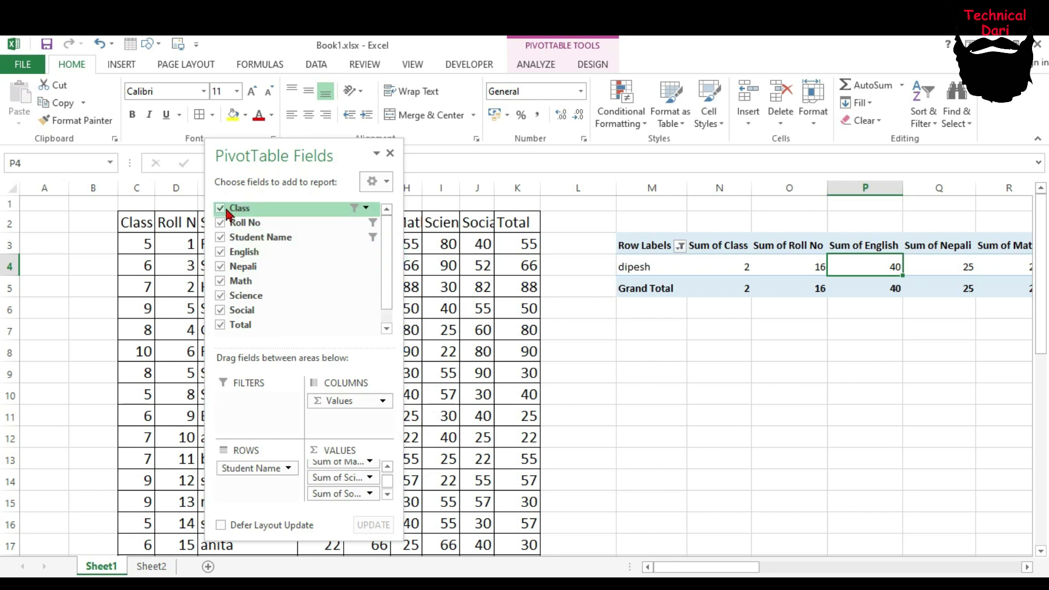
left_click(387, 467)
left_click(387, 467)
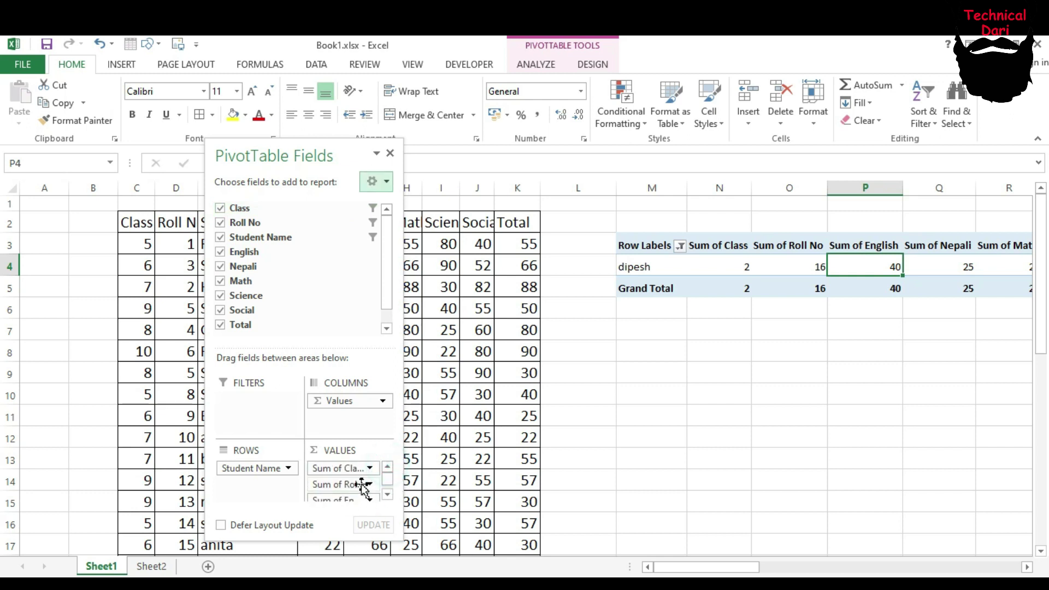
left_click_drag(352, 468, 253, 410)
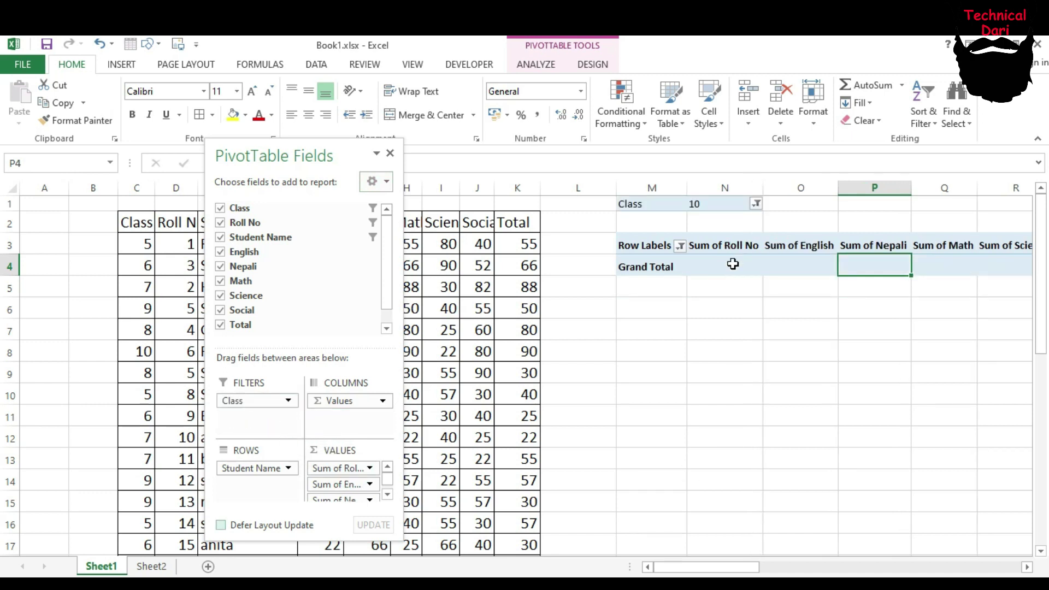
Step: Filter the pivot table by Class to show only Class 5
left_click(756, 203)
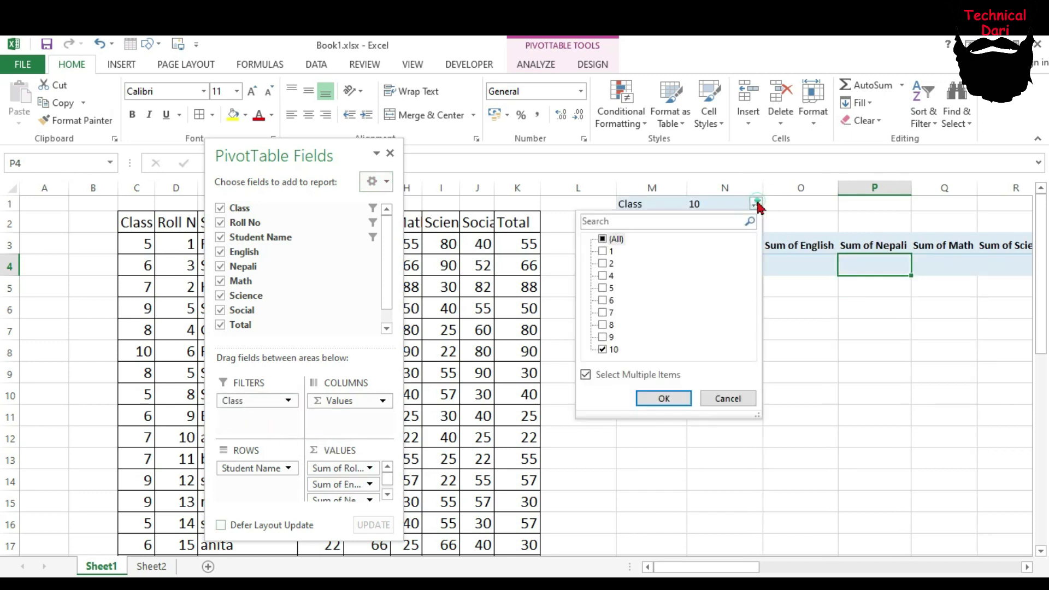
left_click(603, 240)
left_click(603, 240)
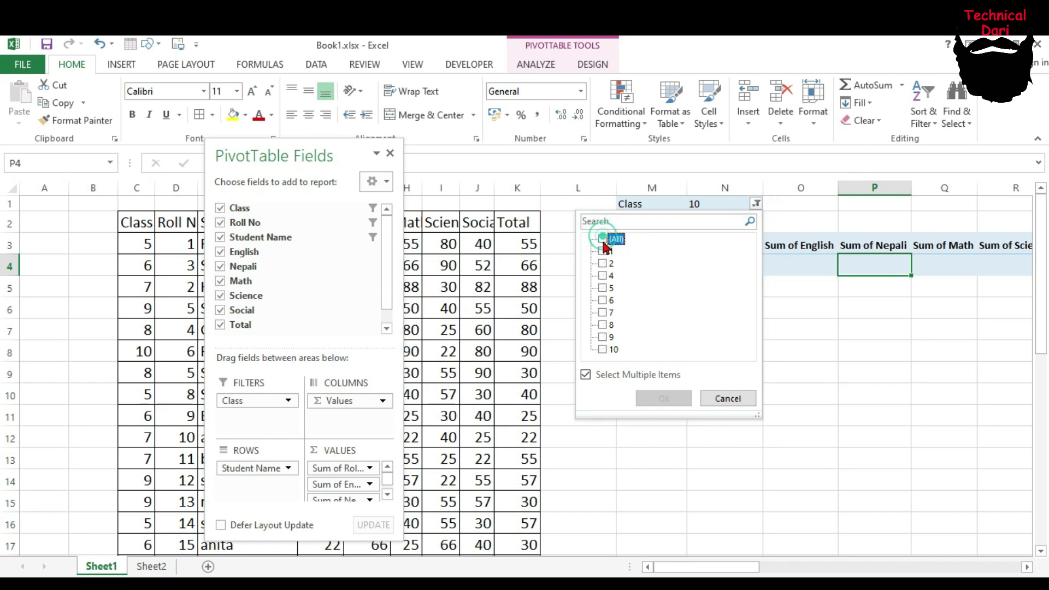
left_click(604, 289)
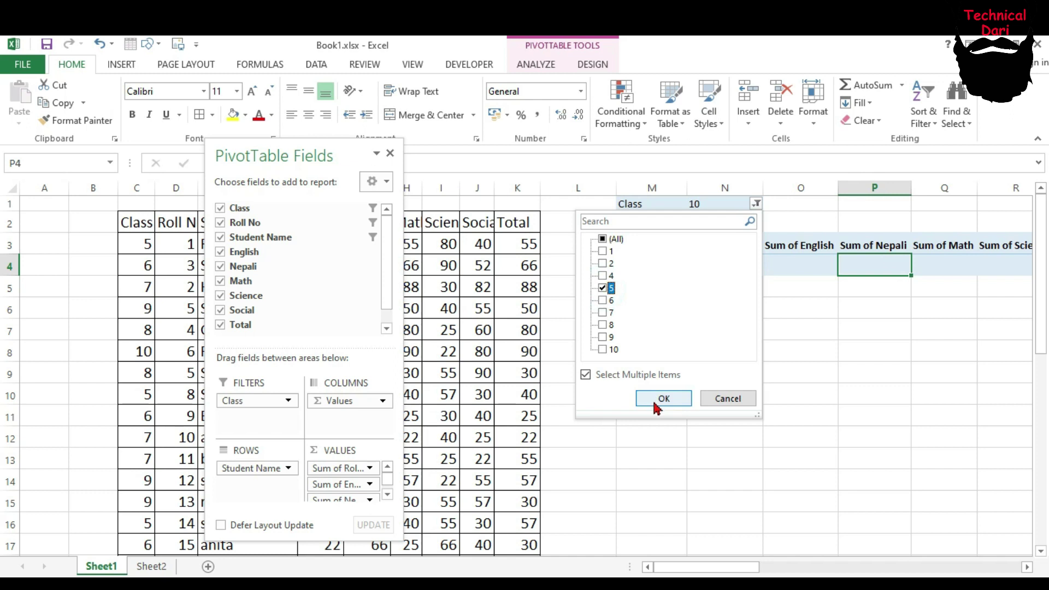
left_click(663, 399)
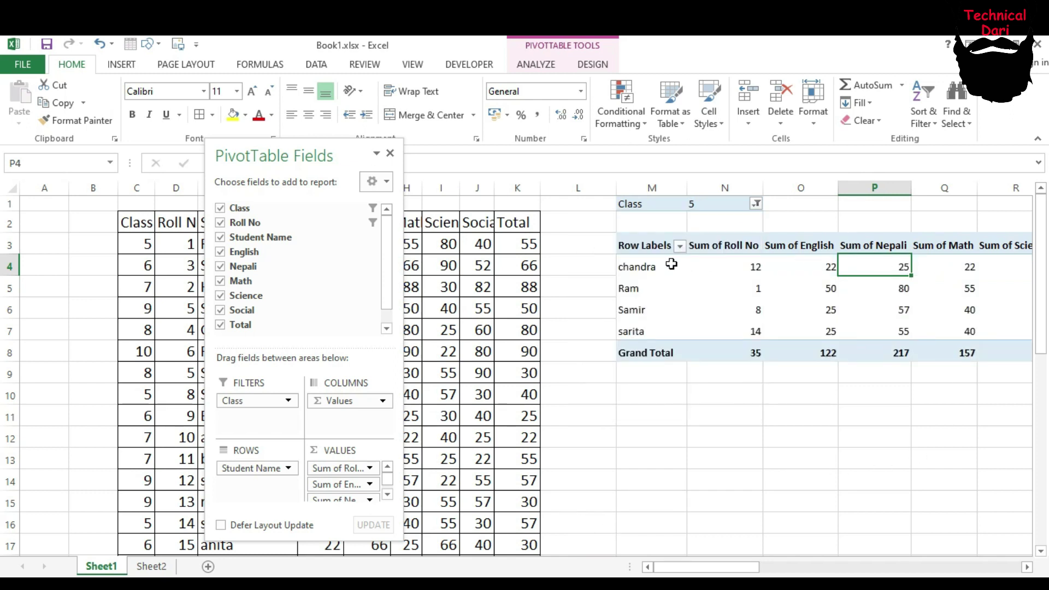
left_click_drag(713, 569, 742, 570)
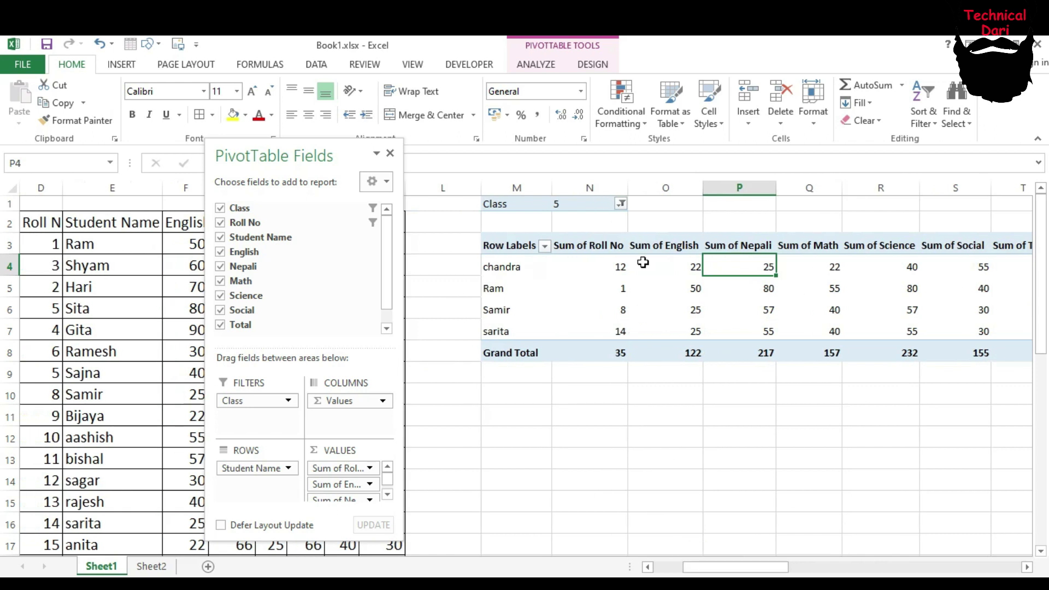
Step: Switch the Class filter to 8, leaving two students listed
left_click(622, 204)
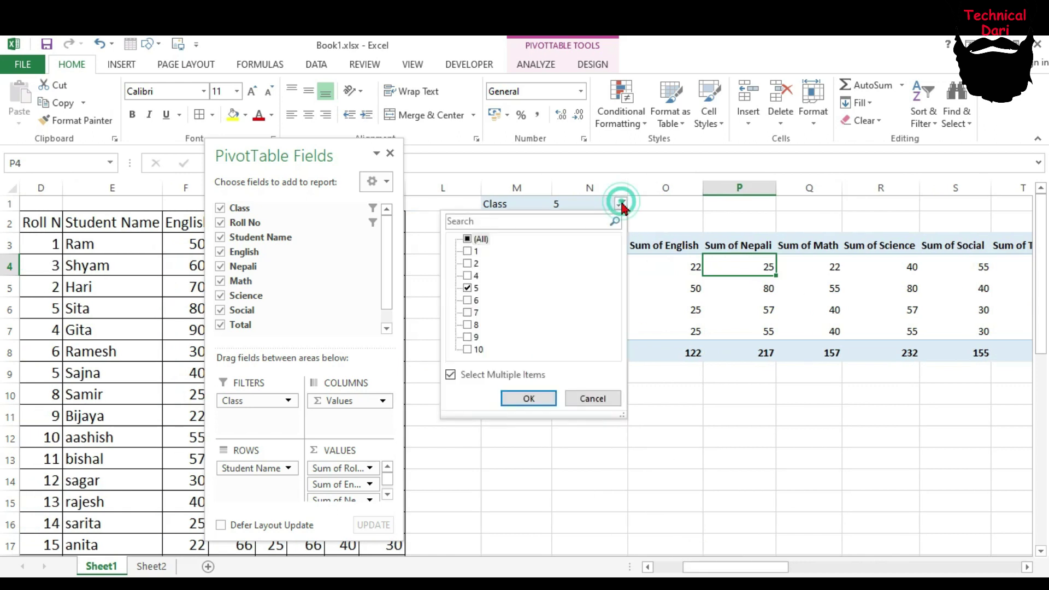
left_click(468, 238)
left_click(467, 325)
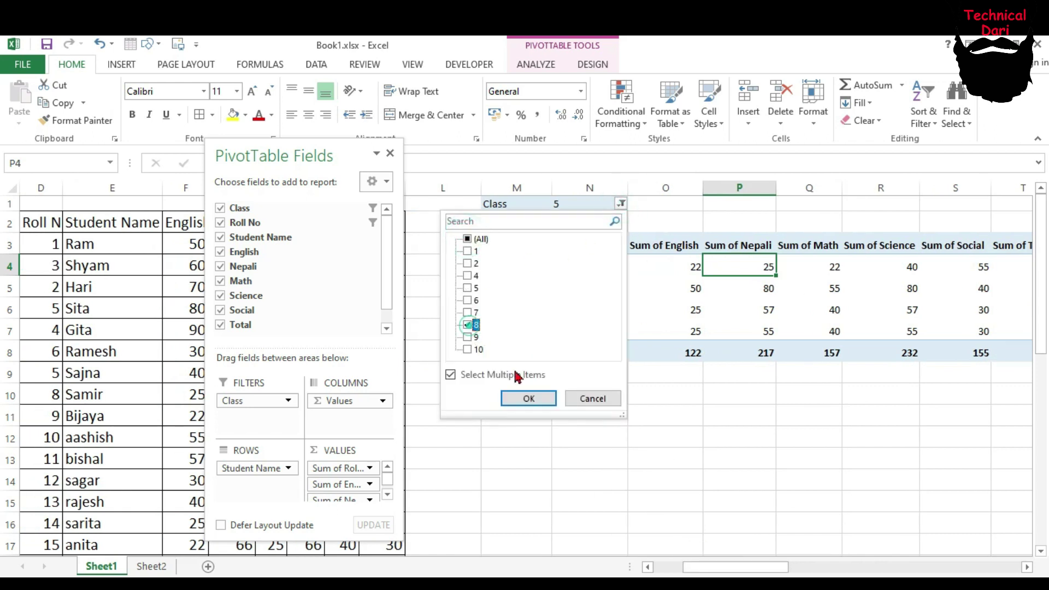
left_click(533, 400)
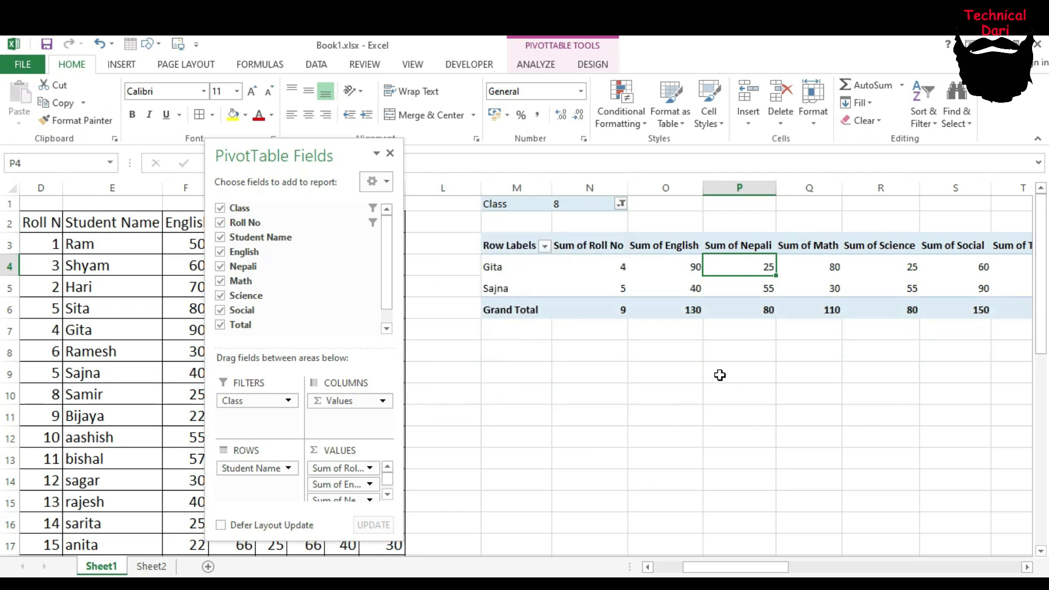